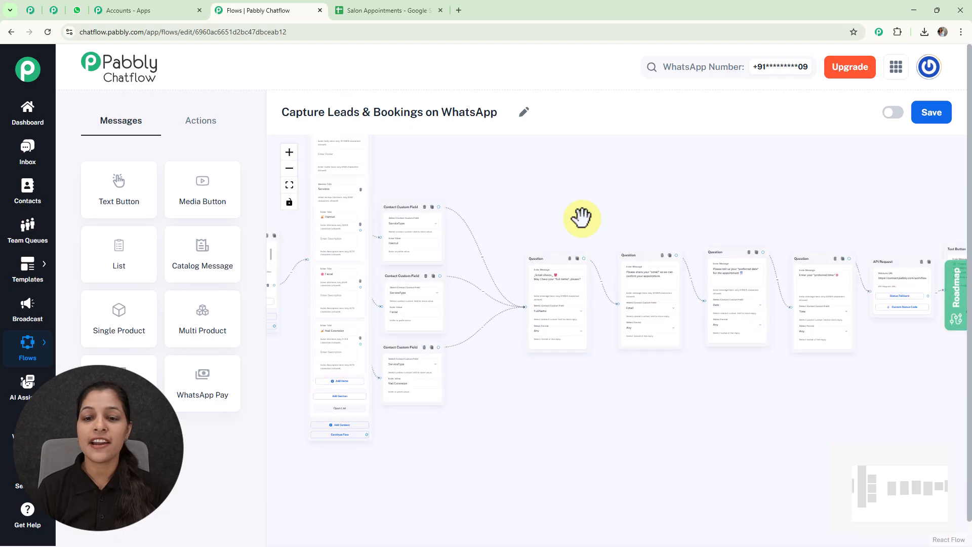
- Send Hello to the bot in the WhatsApp test chat
{"action": "left_click_drag", "start_coordinate": [577, 198], "coordinate": [595, 254]}
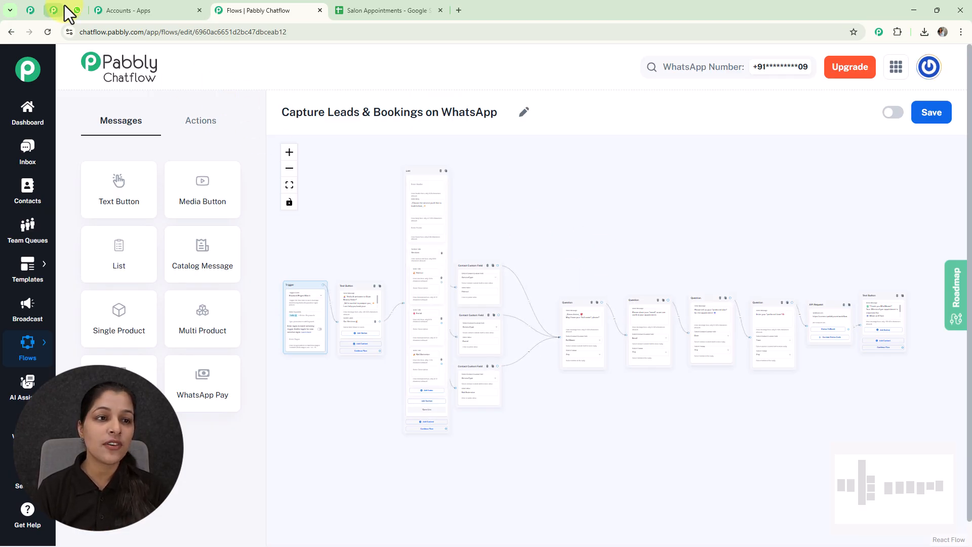
{"action": "left_click", "coordinate": [76, 10]}
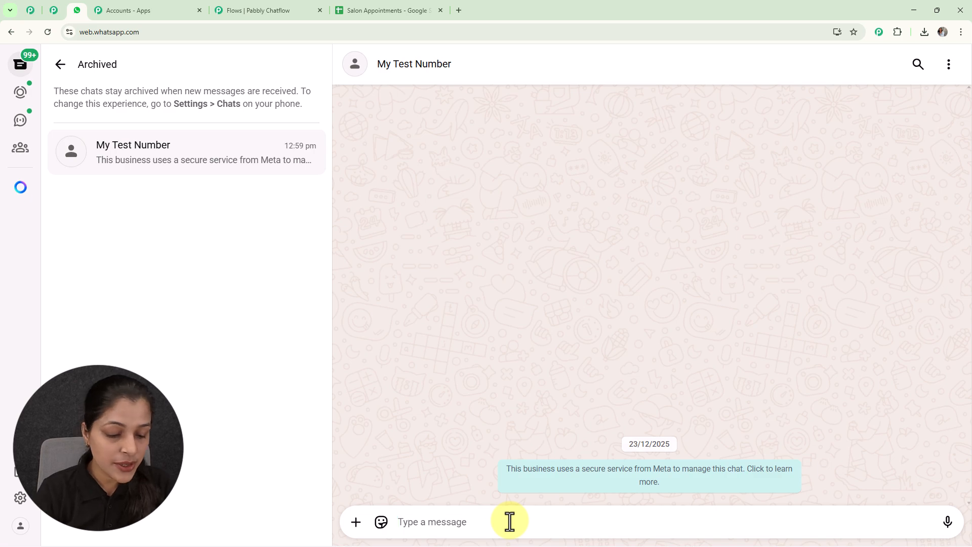
{"action": "type", "text": "Hello"}
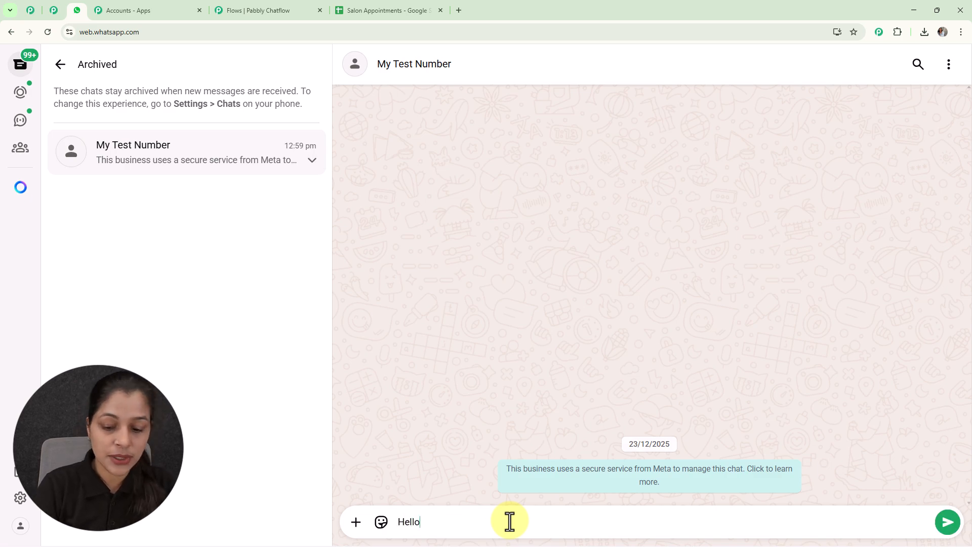
{"action": "key", "text": "Return"}
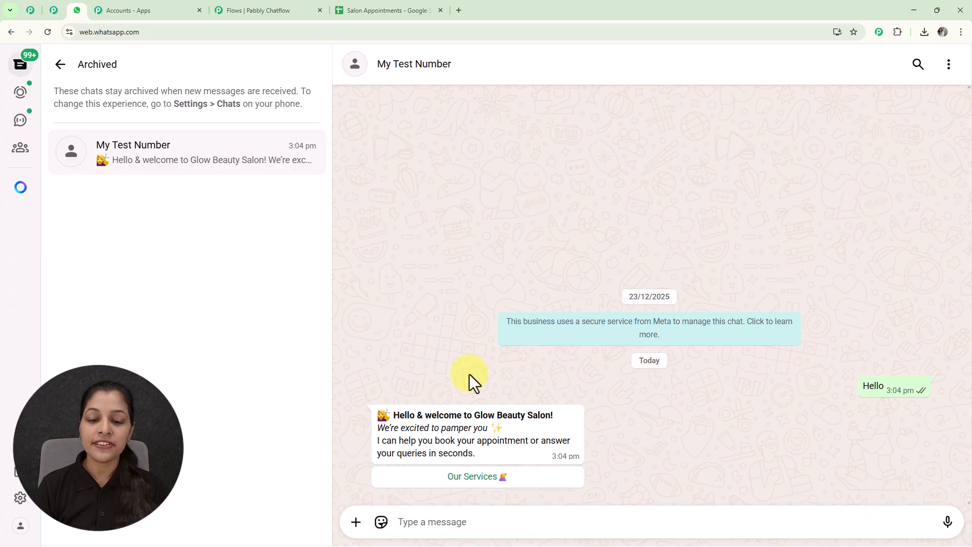
- Reply with Our Services, then pick Haircut from the service list and send it
{"action": "left_click", "coordinate": [480, 487]}
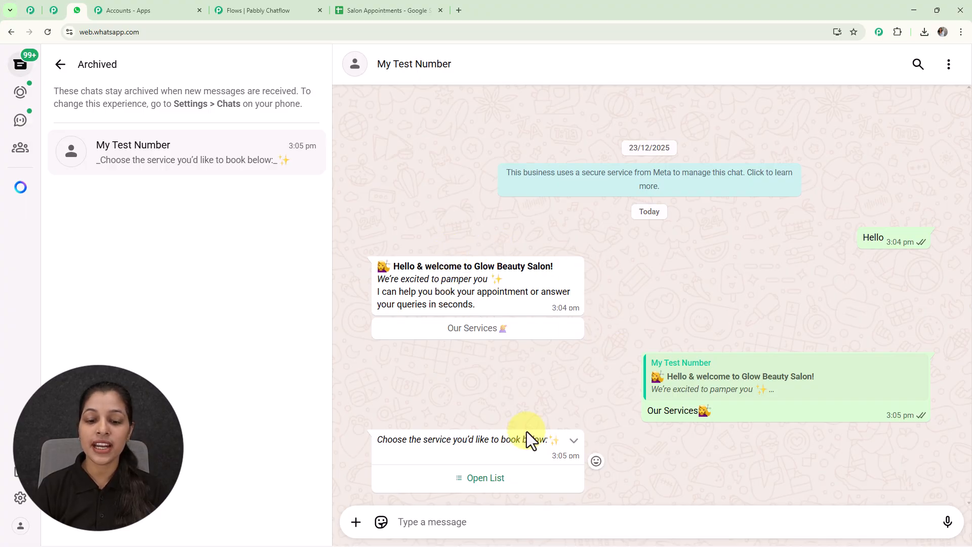
{"action": "left_click", "coordinate": [499, 479]}
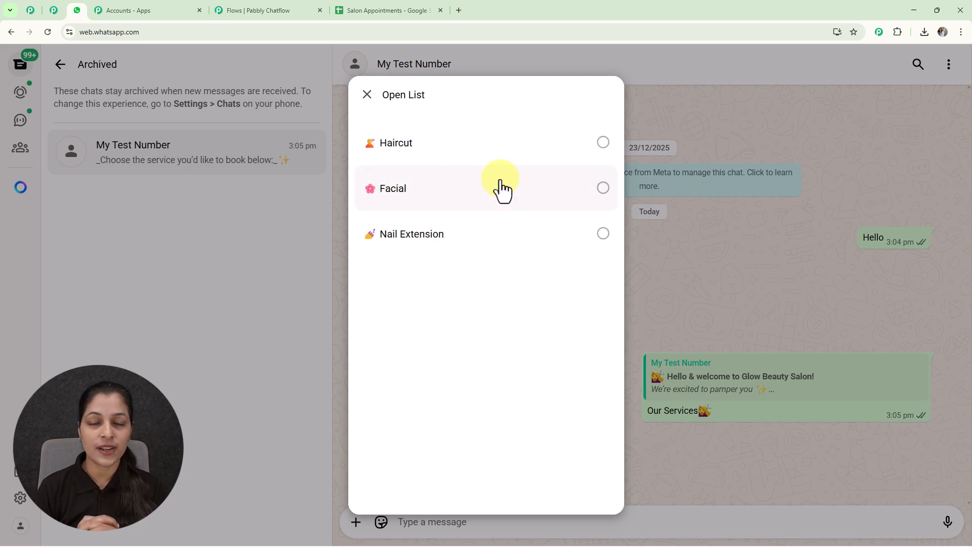
{"action": "left_click", "coordinate": [503, 190]}
{"action": "left_click", "coordinate": [547, 147]}
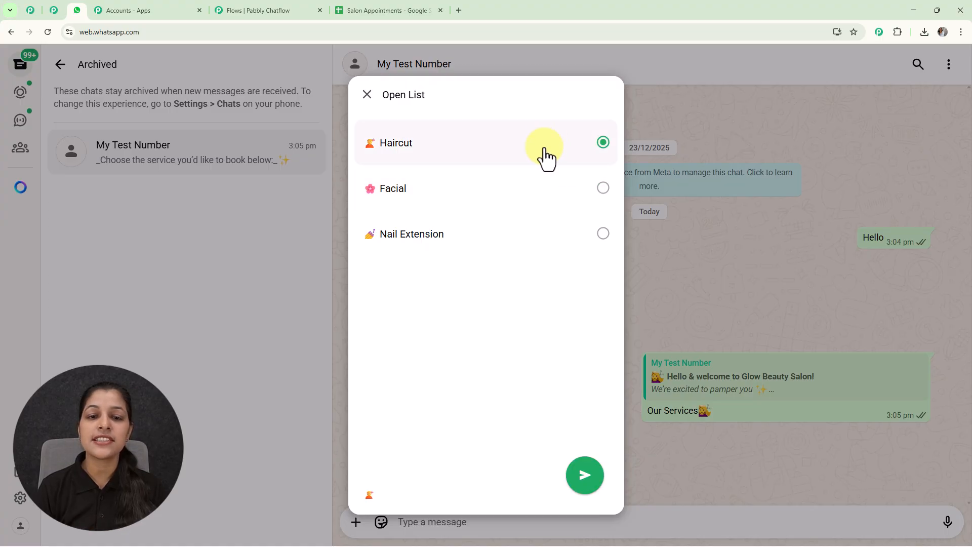
{"action": "left_click", "coordinate": [597, 485]}
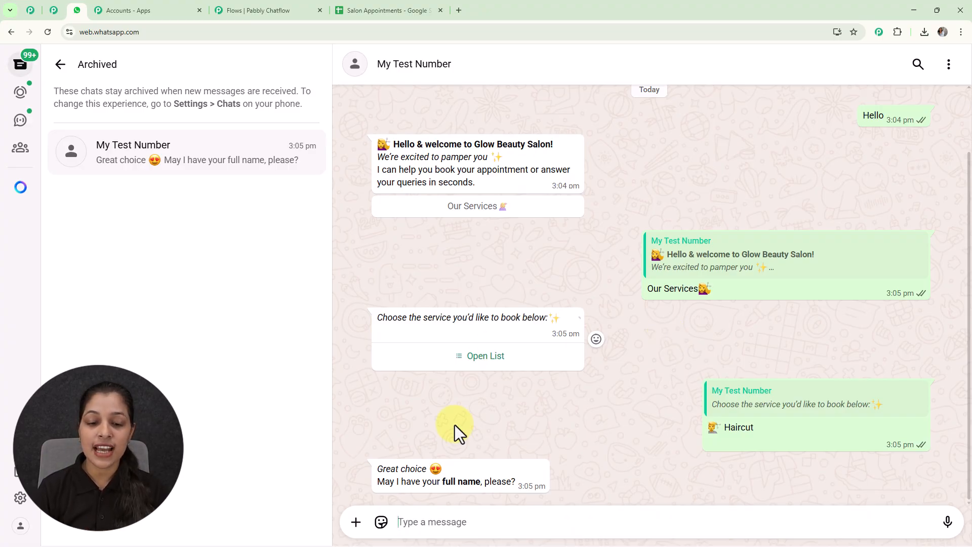
- Send the customer's full name and e-mail address to the bot
{"action": "left_click", "coordinate": [472, 522]}
{"action": "type", "text": "d"}
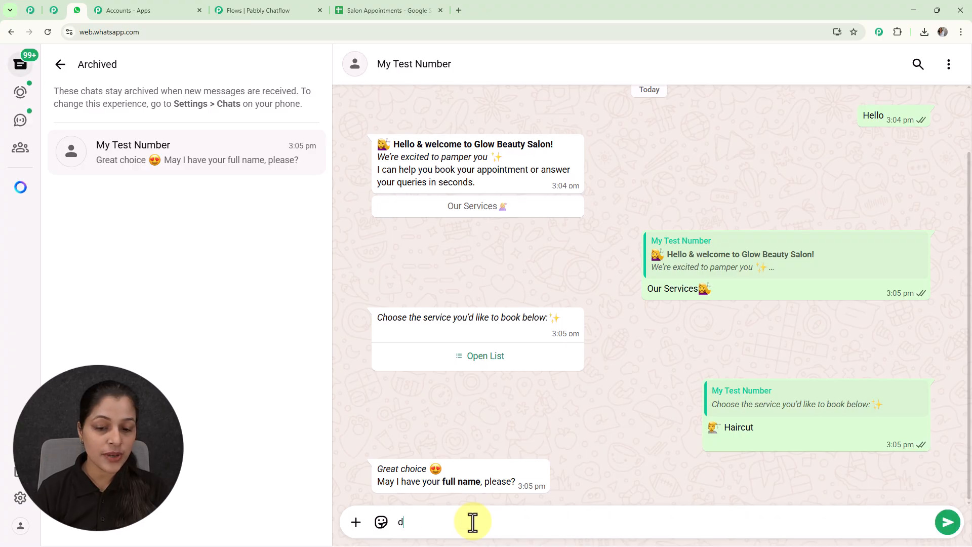
{"action": "key", "text": "BackSpace"}
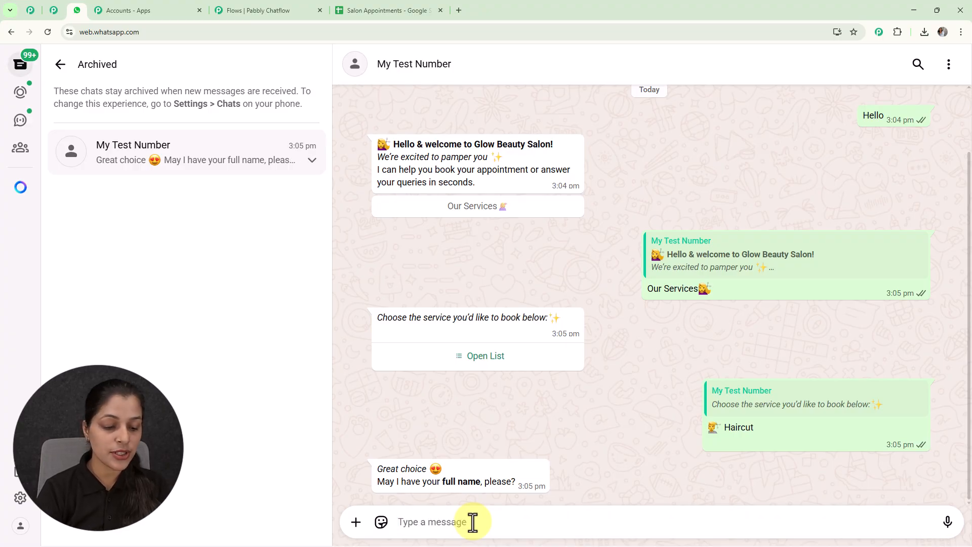
{"action": "type", "text": "Demo"}
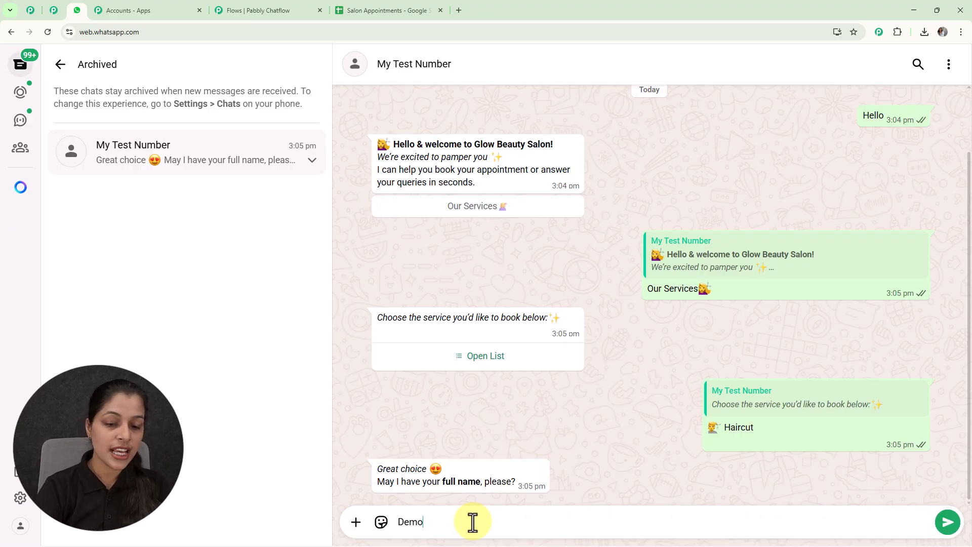
{"action": "type", "text": " User"}
{"action": "key", "text": "Return"}
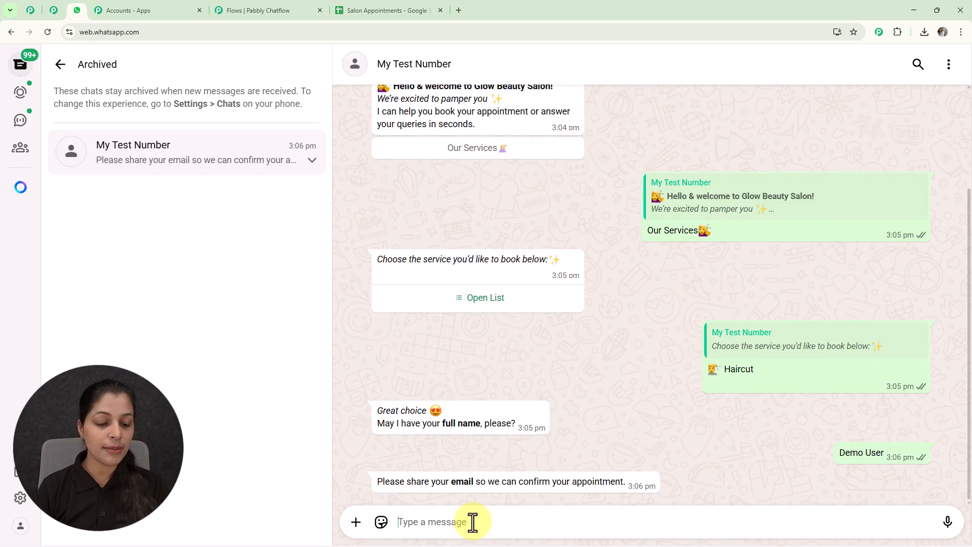
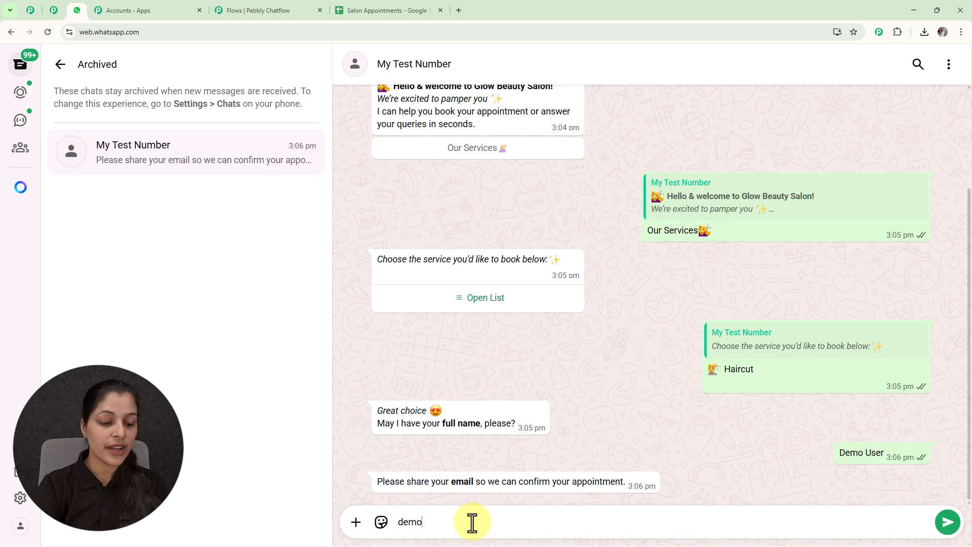
{"action": "key", "text": "Return"}
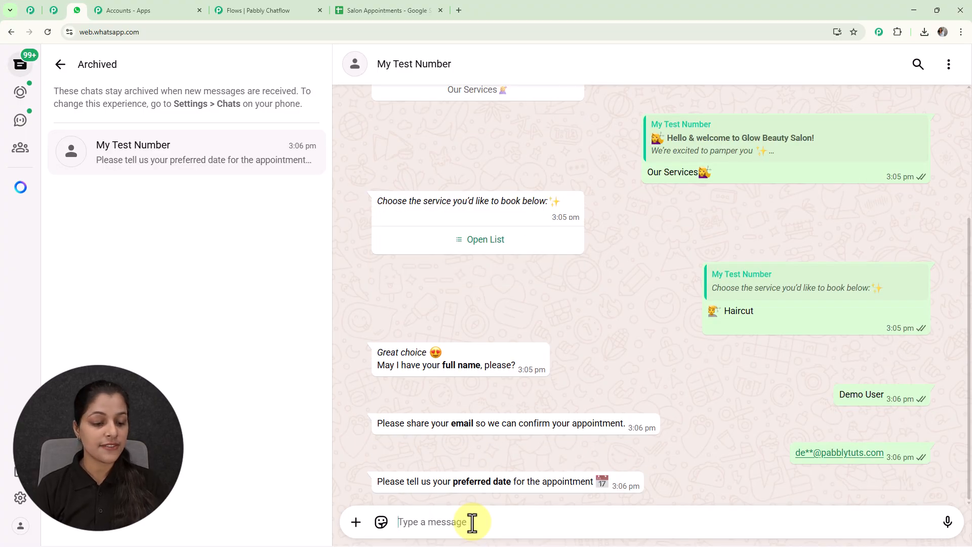
- Send the preferred date 21-01-2026 and preferred time 11A.M
{"action": "type", "text": "21"}
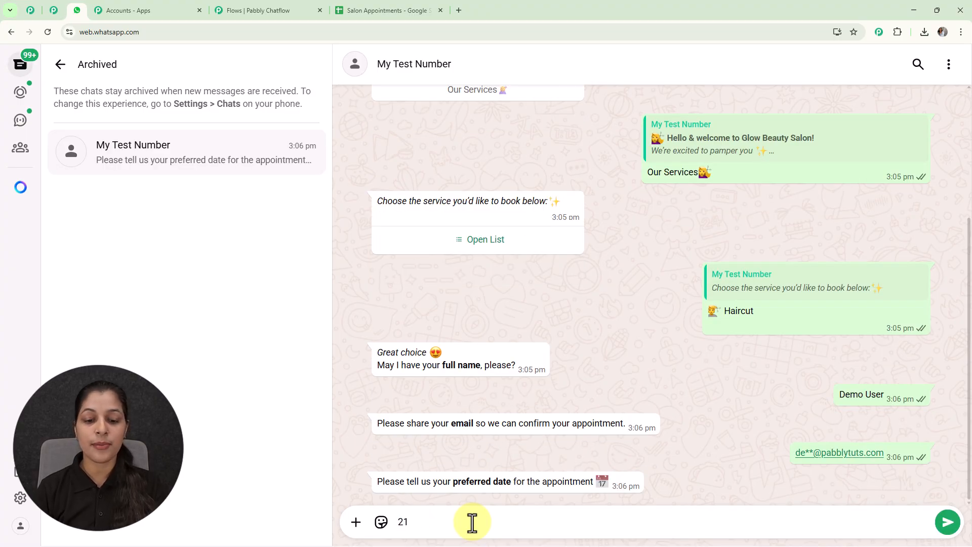
{"action": "type", "text": "-01-2026"}
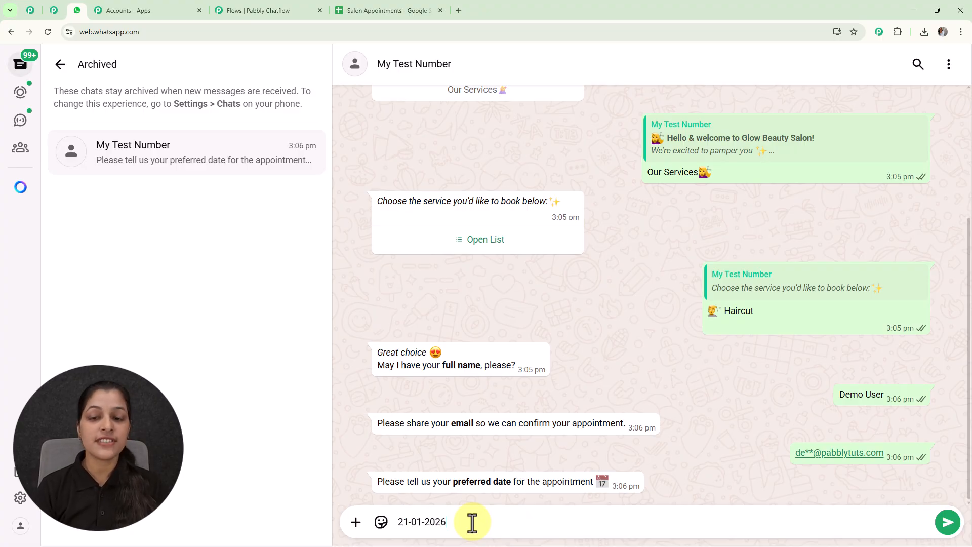
{"action": "key", "text": "Return"}
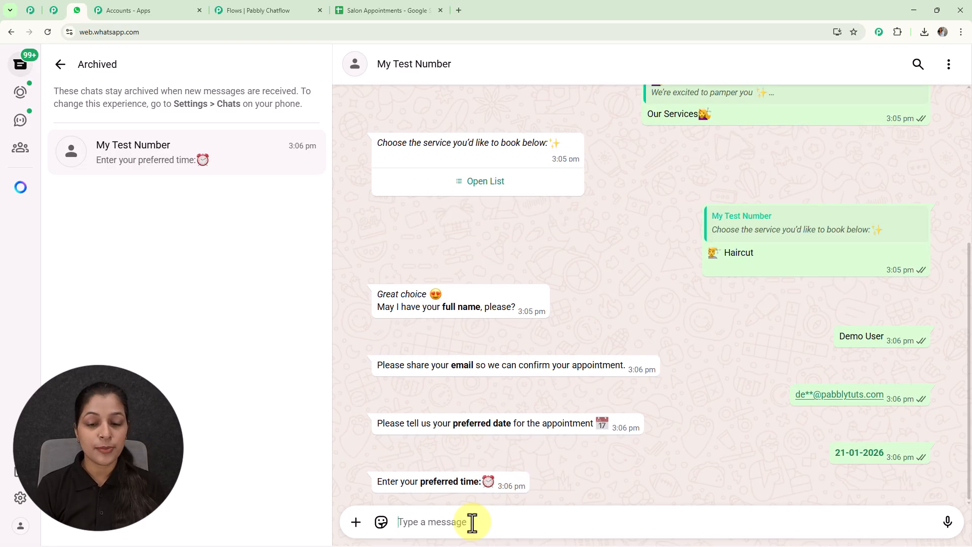
{"action": "type", "text": "1"}
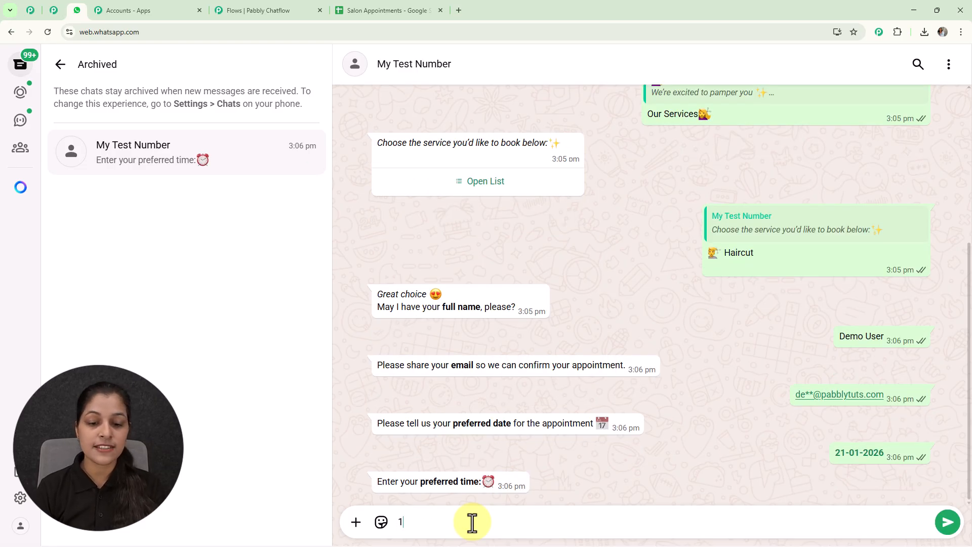
{"action": "type", "text": "1A."}
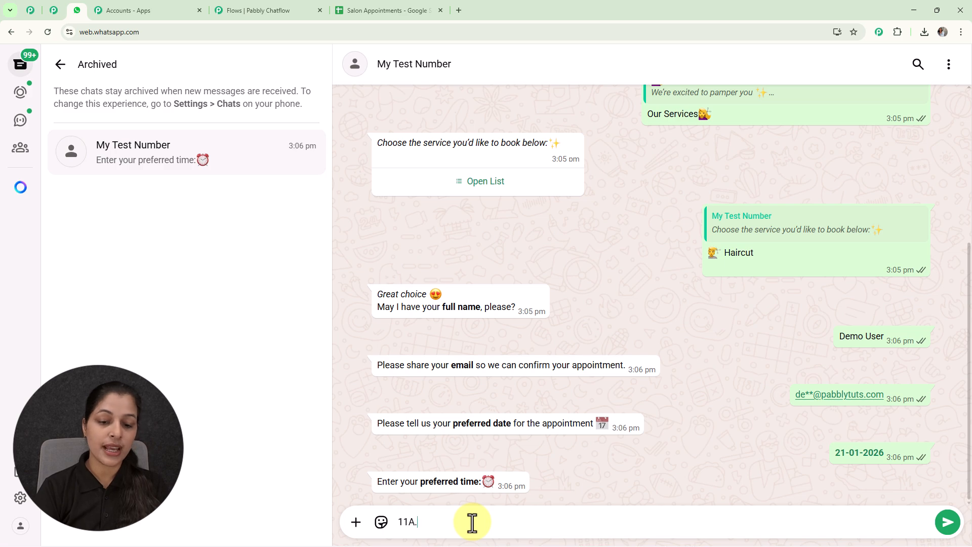
{"action": "type", "text": "M."}
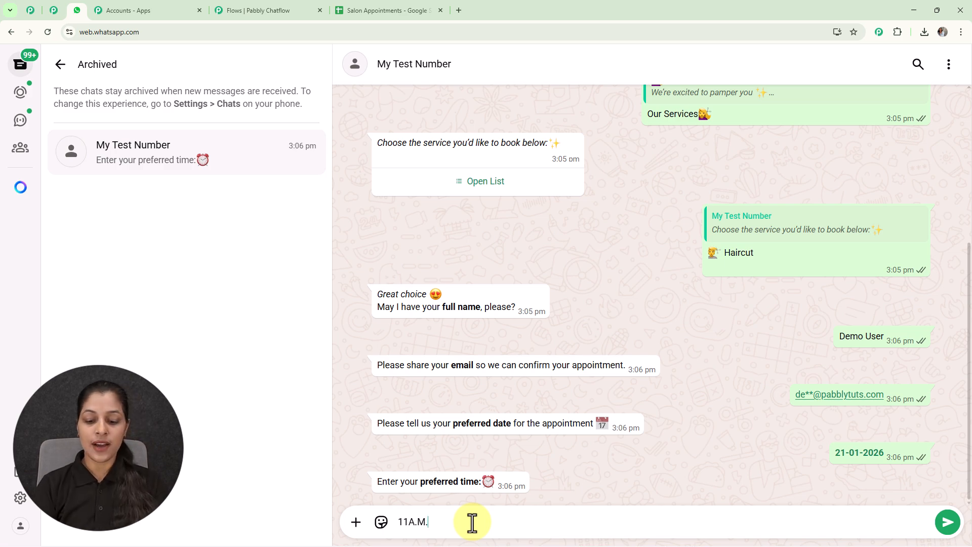
{"action": "key", "text": "Return"}
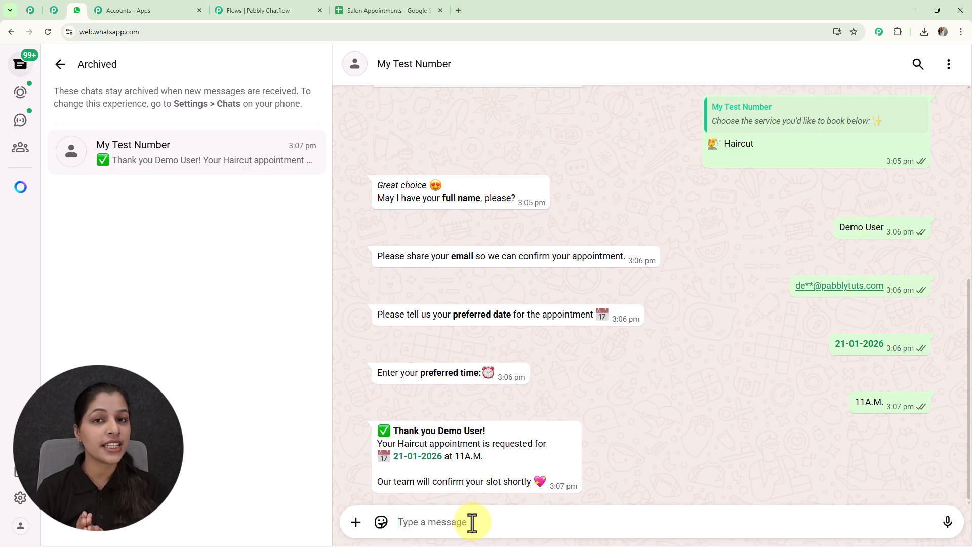
- Check the logged Haircut booking row in the Salon Appointments sheet, then open a new browser tab
{"action": "left_click", "coordinate": [373, 1]}
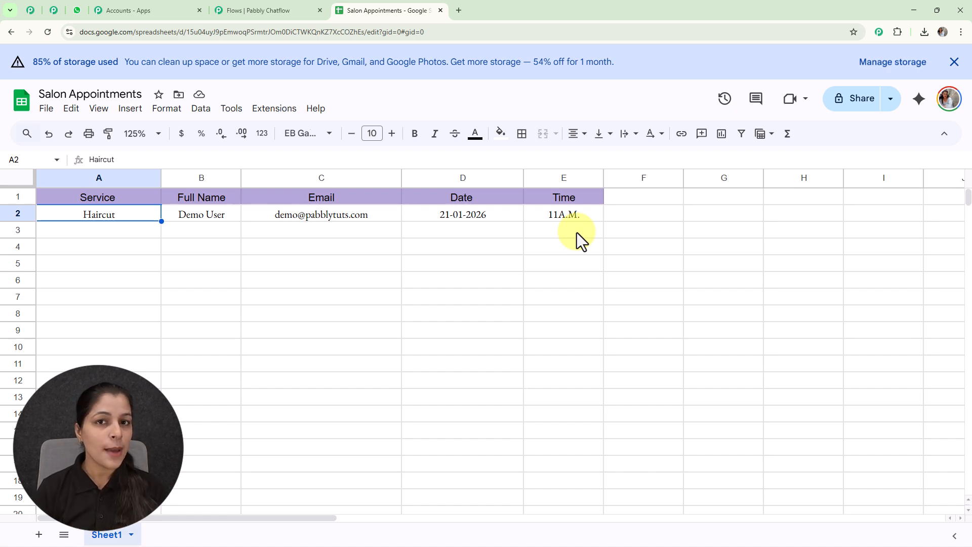
{"action": "left_click", "coordinate": [506, 380]}
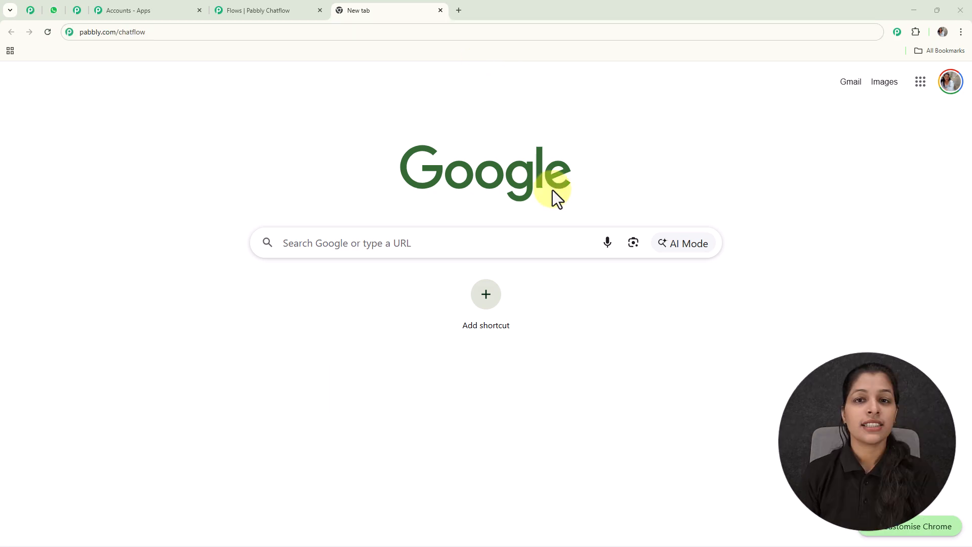
- Load the Pabbly Chatflow website and dismiss the New Year offer popup
{"action": "left_click", "coordinate": [261, 32]}
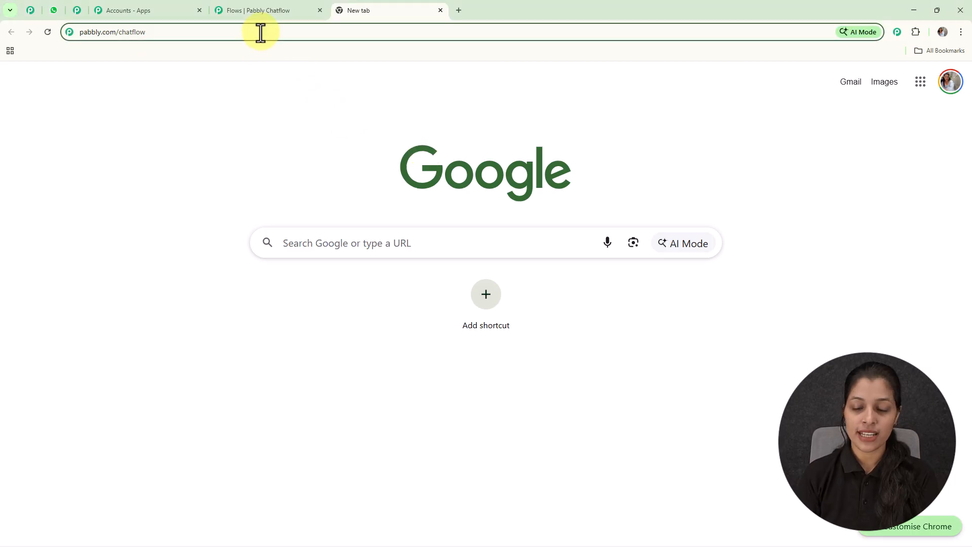
{"action": "key", "text": "Return"}
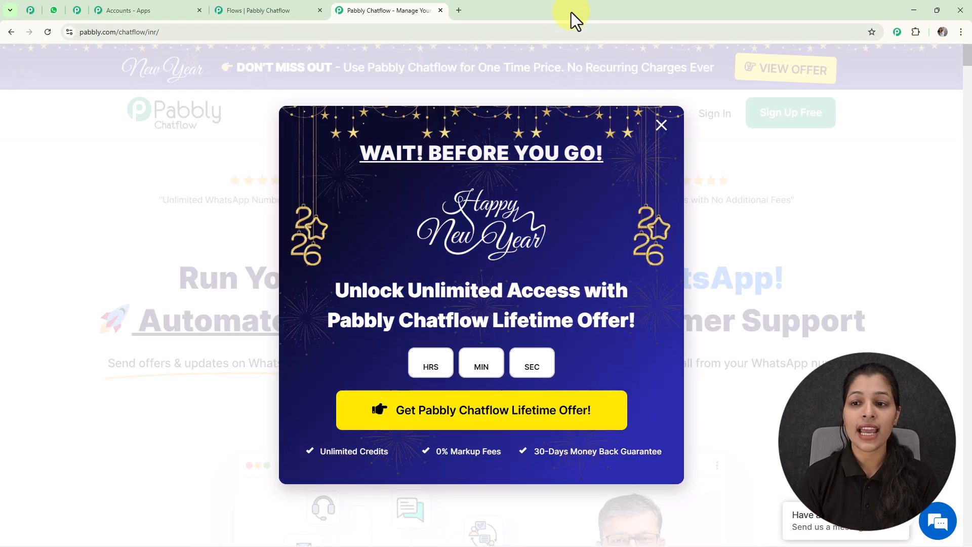
{"action": "left_click", "coordinate": [661, 125]}
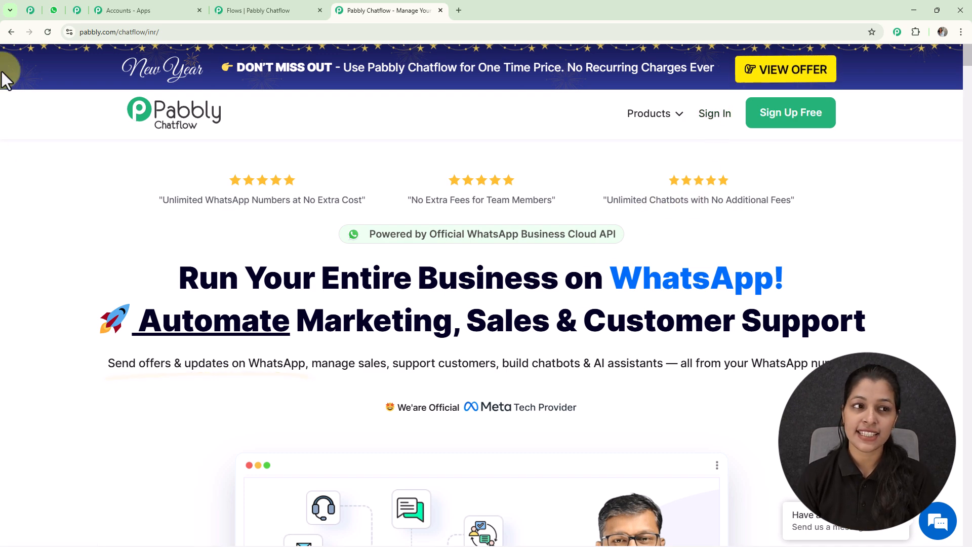
- Scroll the Pabbly community page down past the testimonials to the Join Pabbly Community section
{"action": "left_click", "coordinate": [30, 10]}
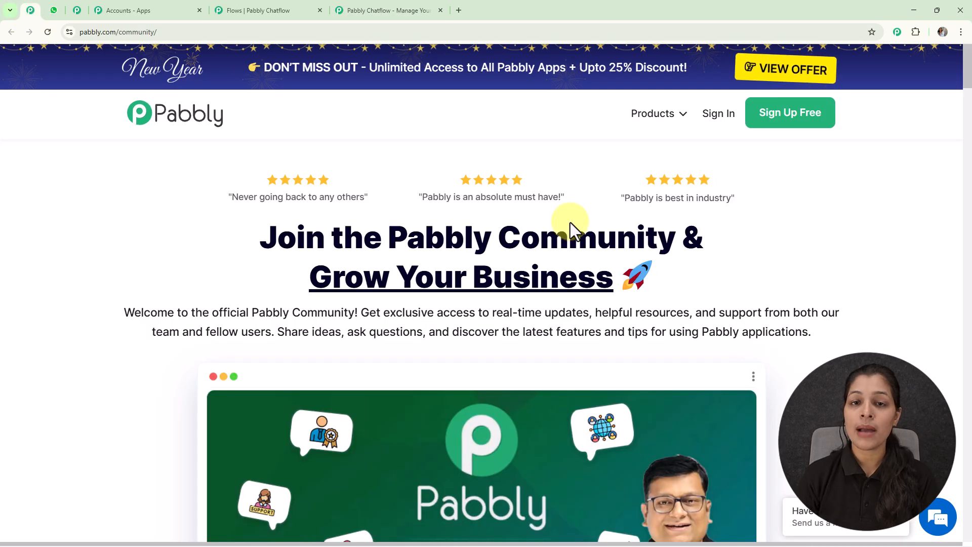
{"action": "scroll", "coordinate": [570, 223], "scroll_direction": "down", "scroll_amount": 5}
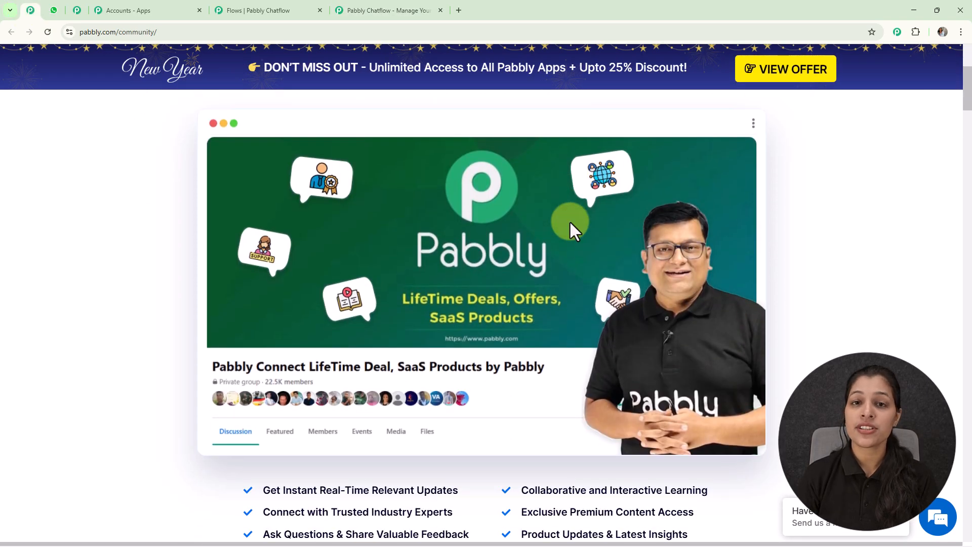
{"action": "scroll", "coordinate": [570, 223], "scroll_direction": "down", "scroll_amount": 3}
{"action": "scroll", "coordinate": [570, 223], "scroll_direction": "down", "scroll_amount": 2}
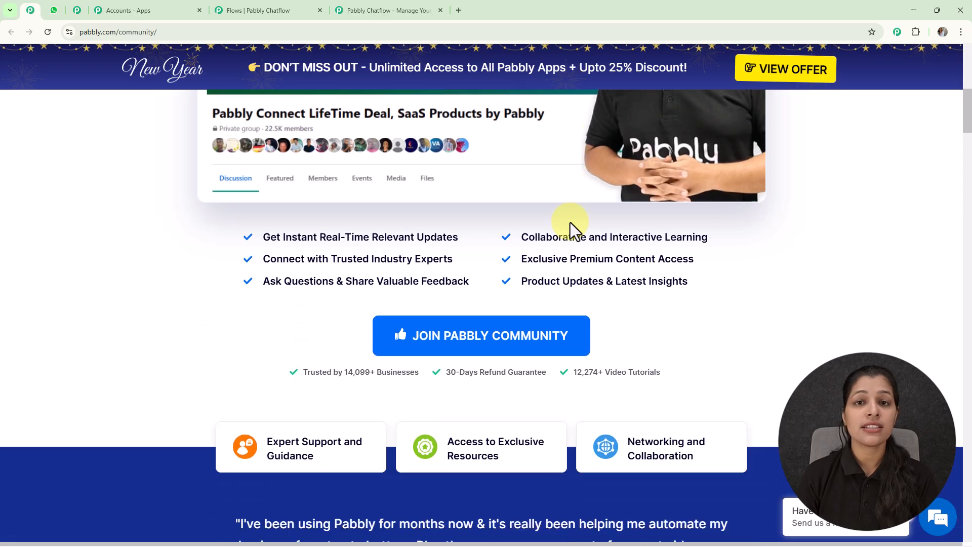
{"action": "scroll", "coordinate": [570, 223], "scroll_direction": "down", "scroll_amount": 5}
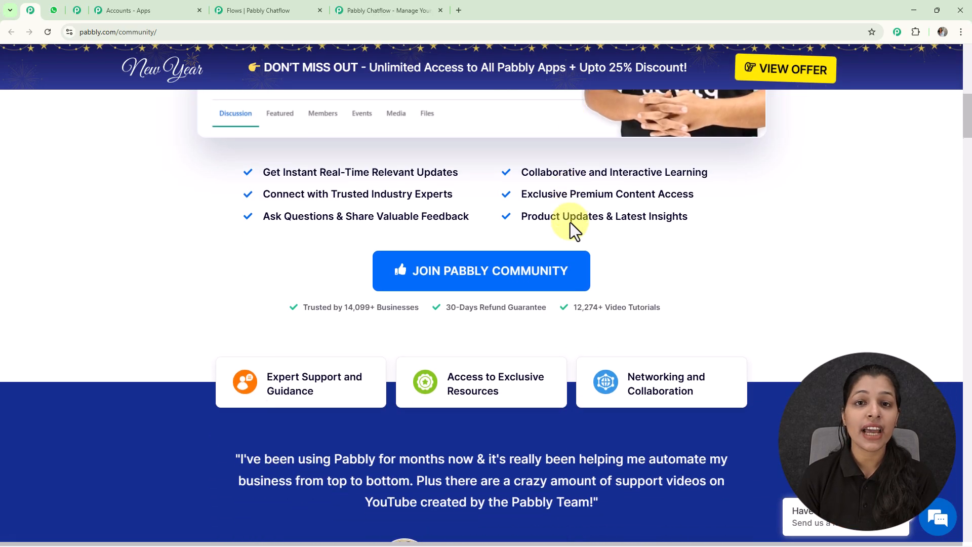
{"action": "scroll", "coordinate": [569, 220], "scroll_direction": "down", "scroll_amount": 9}
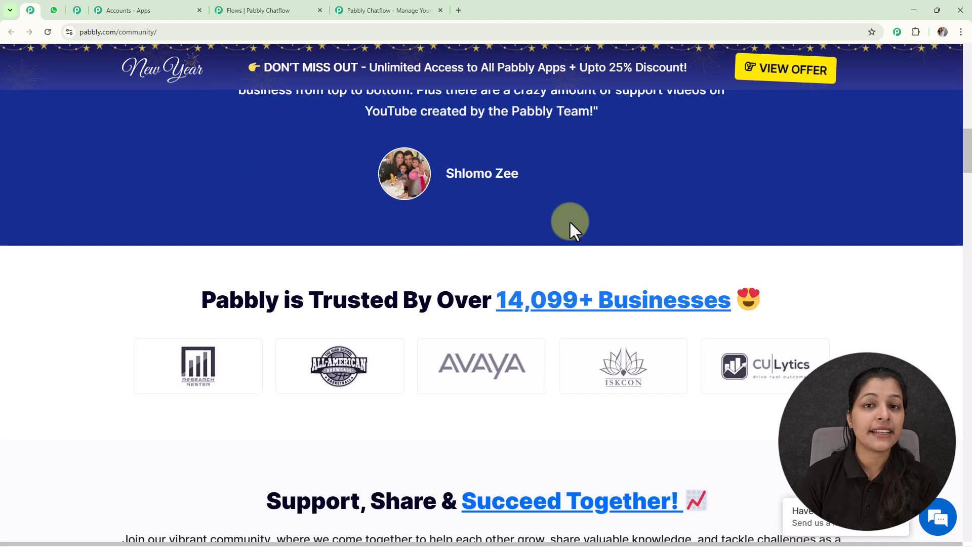
{"action": "scroll", "coordinate": [570, 223], "scroll_direction": "down", "scroll_amount": 9}
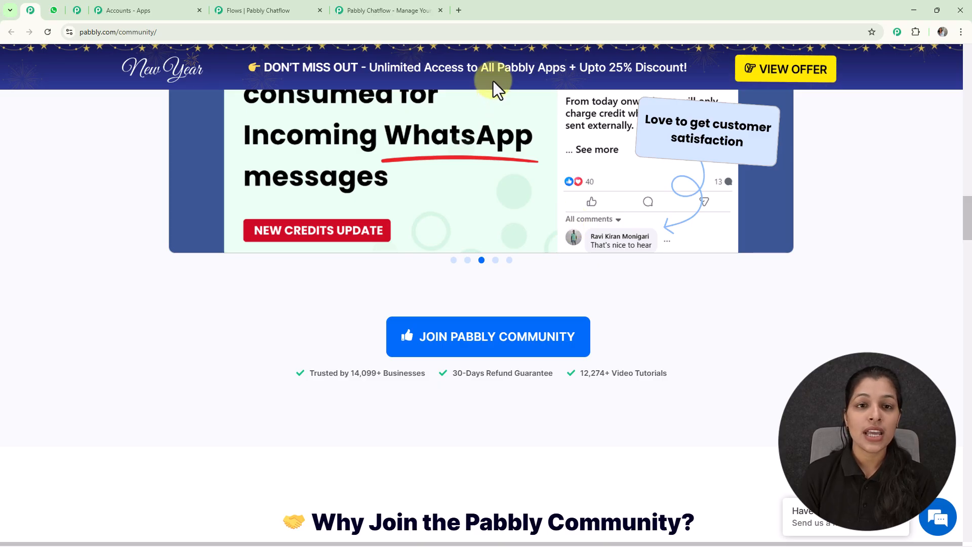
- Sign in to Pabbly and launch Pabbly Chatflow to view its dashboard with 32000 credits
{"action": "left_click", "coordinate": [405, 9]}
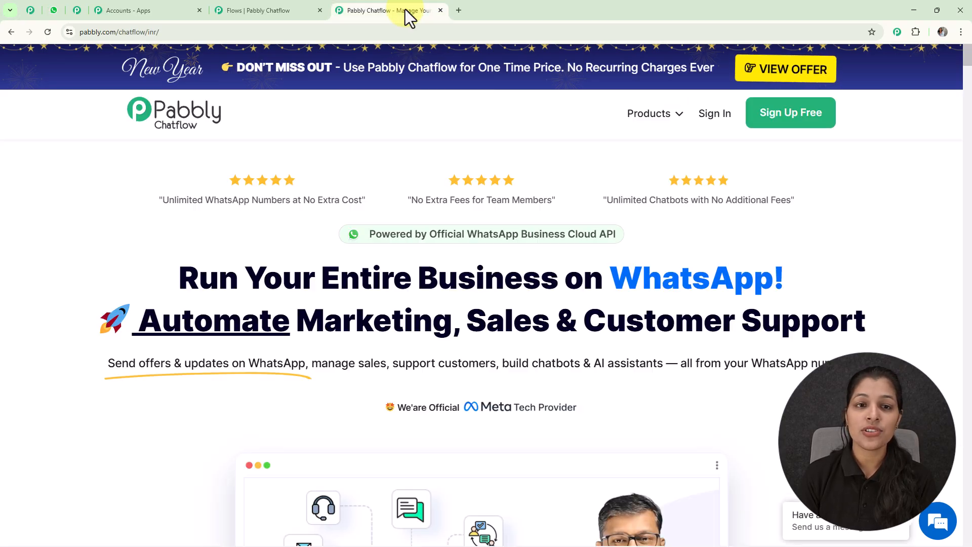
{"action": "left_click", "coordinate": [715, 119]}
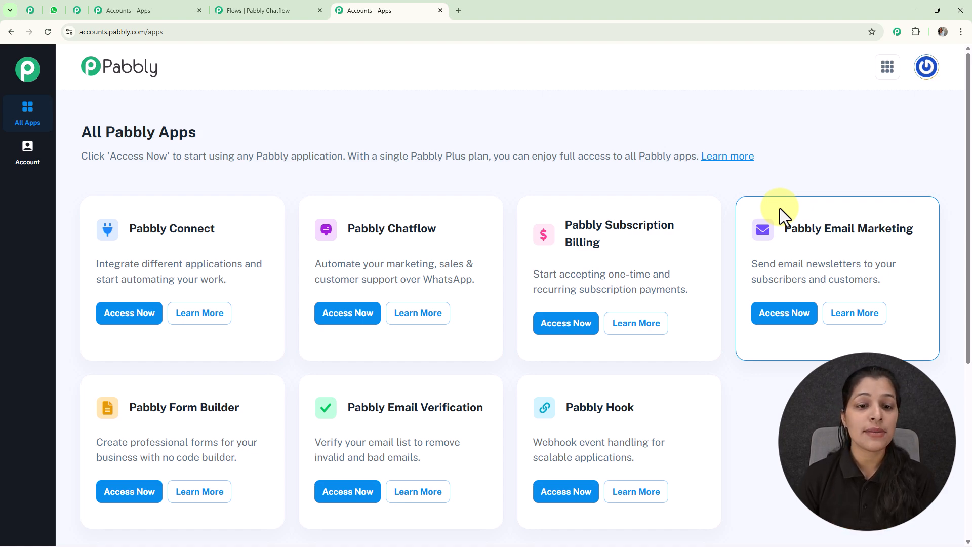
{"action": "left_click", "coordinate": [340, 320]}
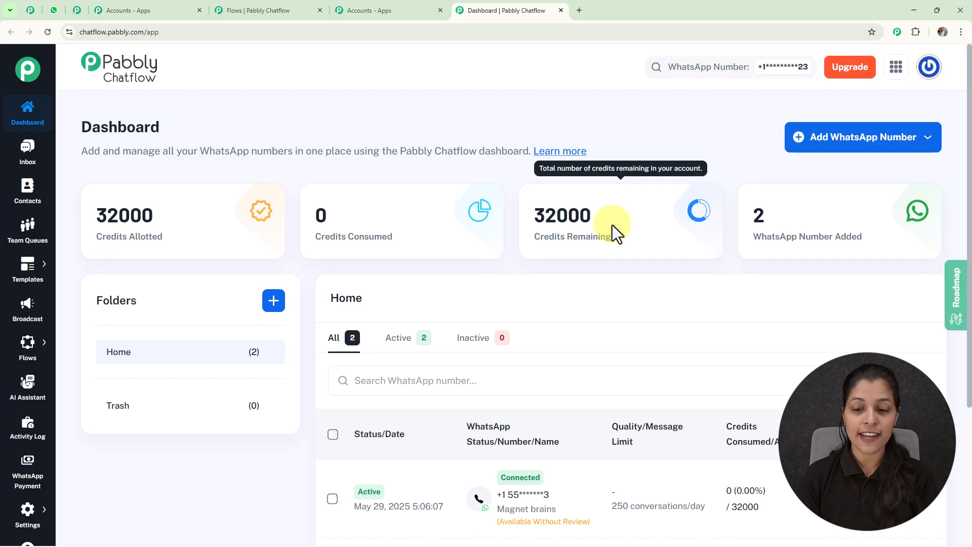
{"action": "scroll", "coordinate": [612, 225], "scroll_direction": "down", "scroll_amount": 4}
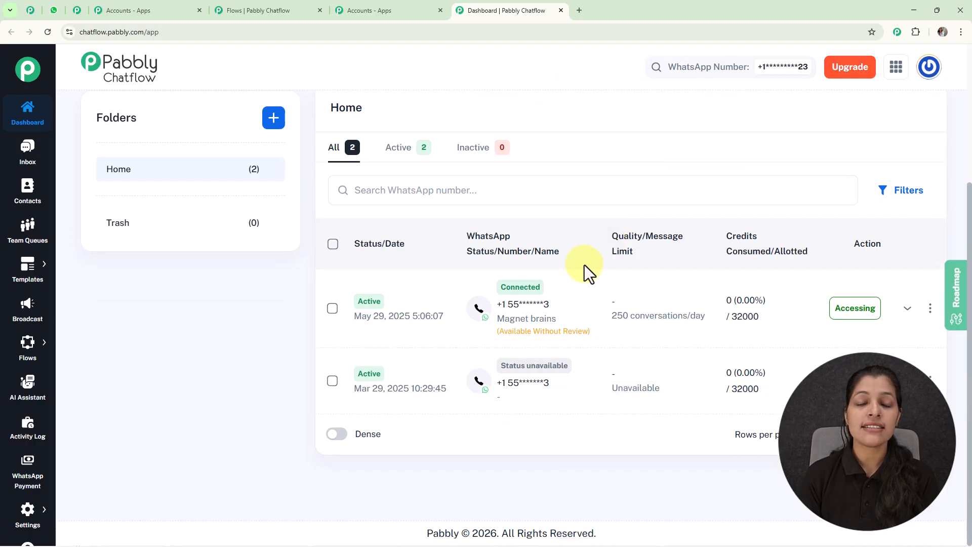
{"action": "scroll", "coordinate": [584, 265], "scroll_direction": "up", "scroll_amount": 4}
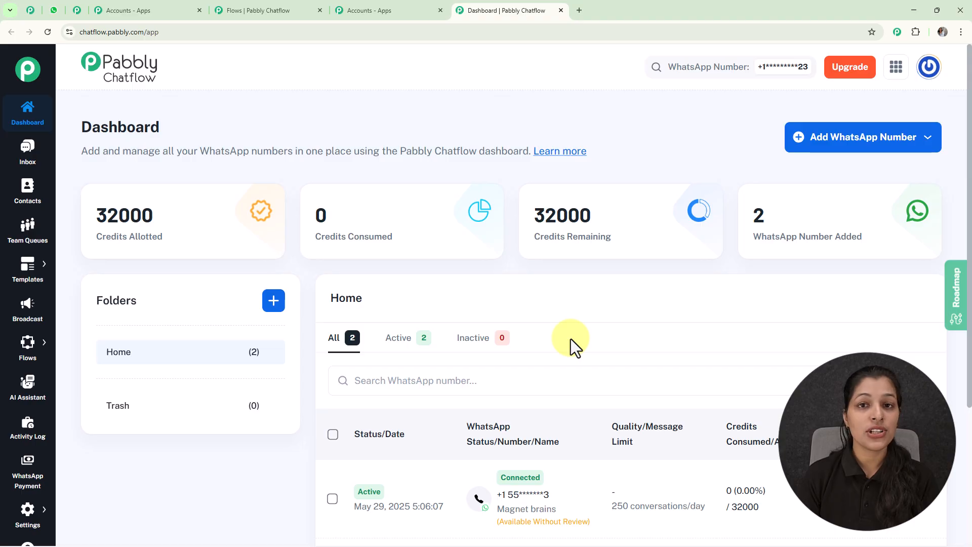
- Review the options for adding a WhatsApp number, then close them
{"action": "left_click", "coordinate": [802, 143]}
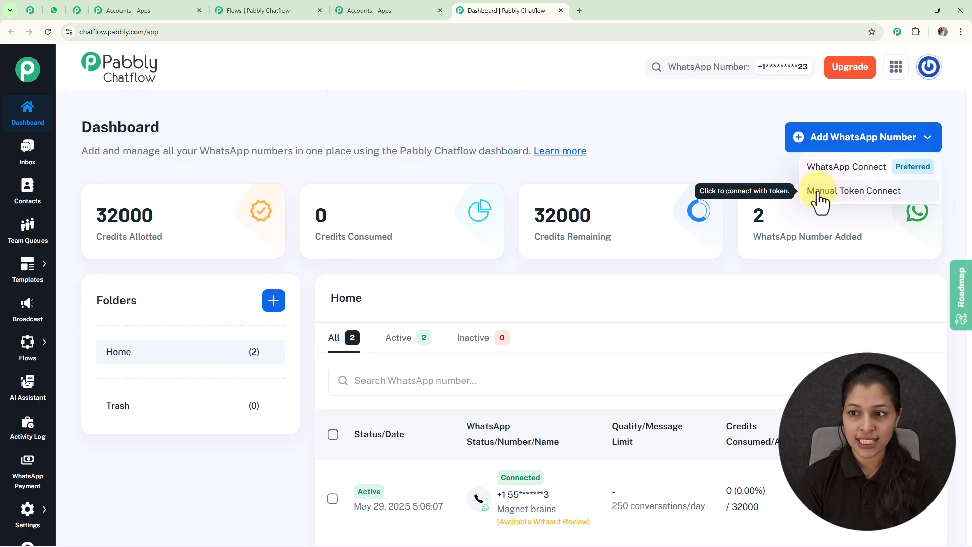
{"action": "left_click", "coordinate": [712, 151]}
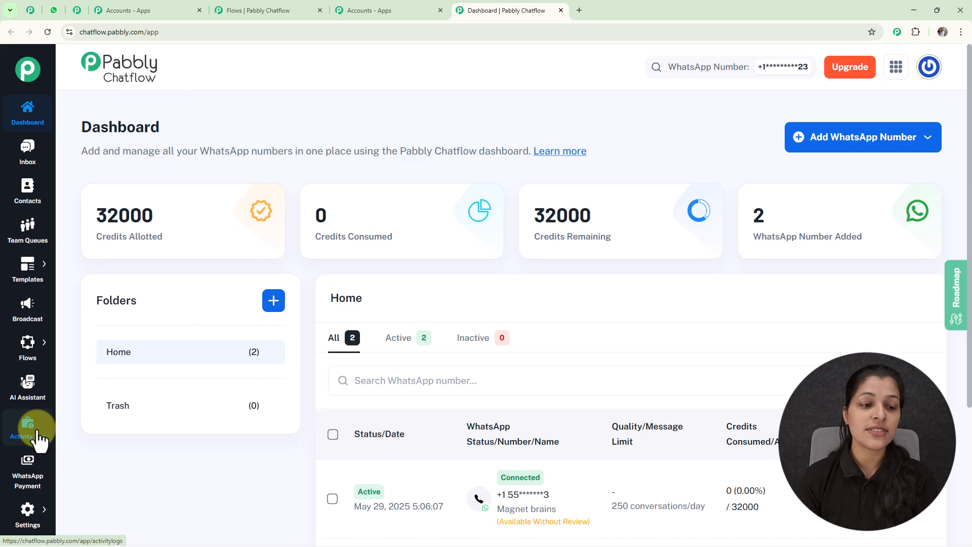
{"action": "mouse_move", "coordinate": [33, 349]}
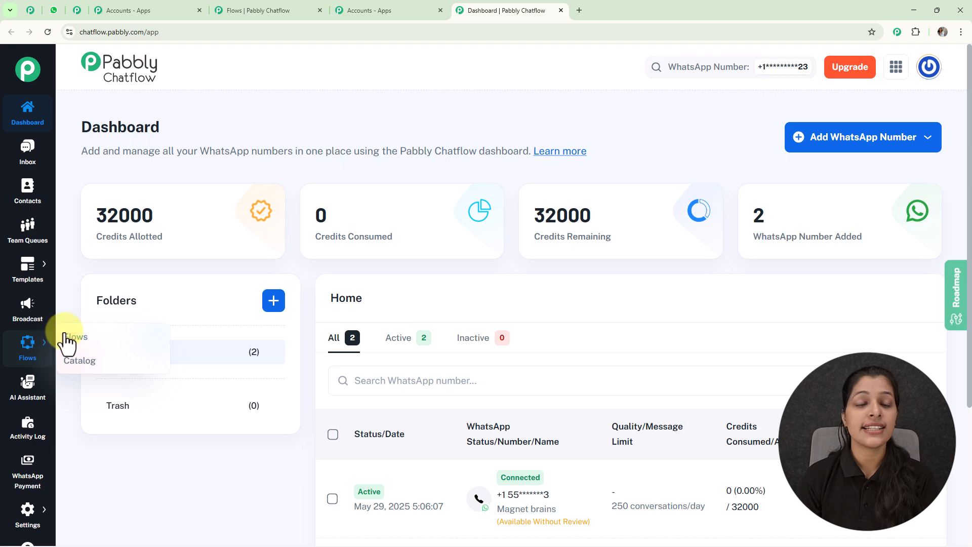
- Create a new flow named 'Capture Leads & Bookings on WhatsApp' from the Flows list
{"action": "left_click", "coordinate": [73, 338]}
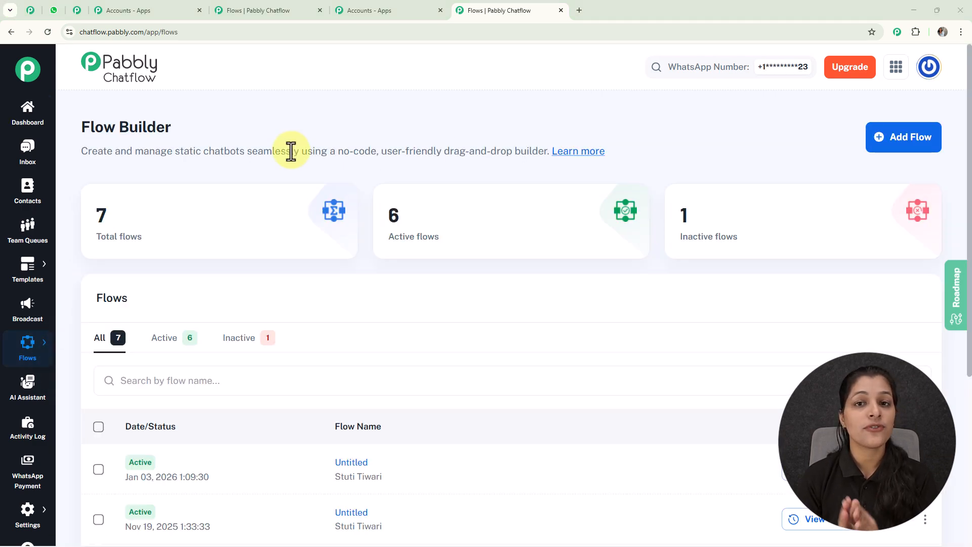
{"action": "scroll", "coordinate": [303, 196], "scroll_direction": "down", "scroll_amount": 5}
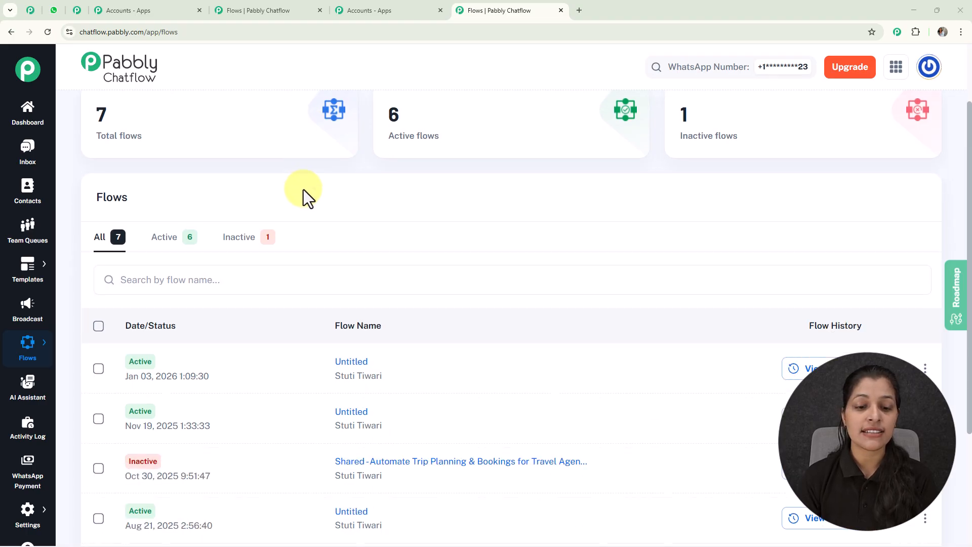
{"action": "scroll", "coordinate": [314, 214], "scroll_direction": "up", "scroll_amount": 5}
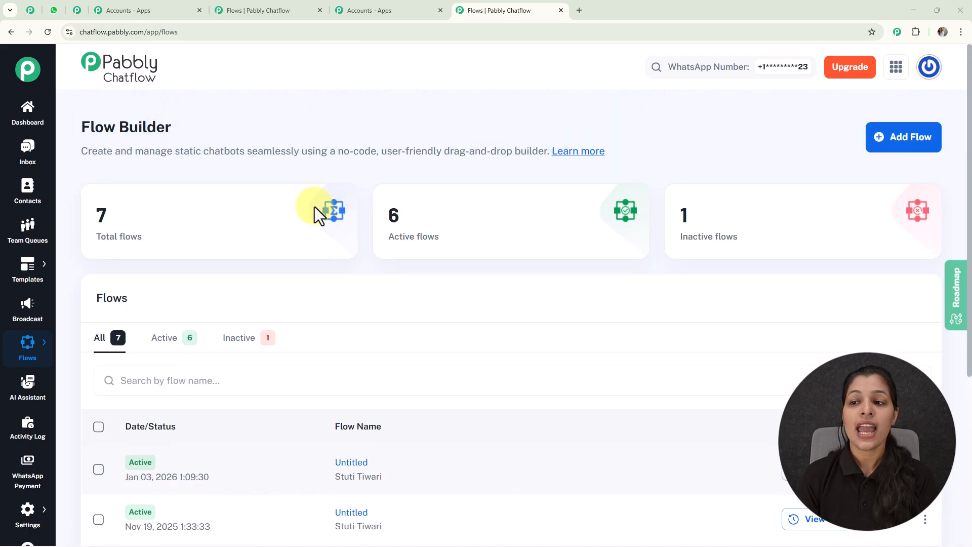
{"action": "left_click", "coordinate": [904, 146]}
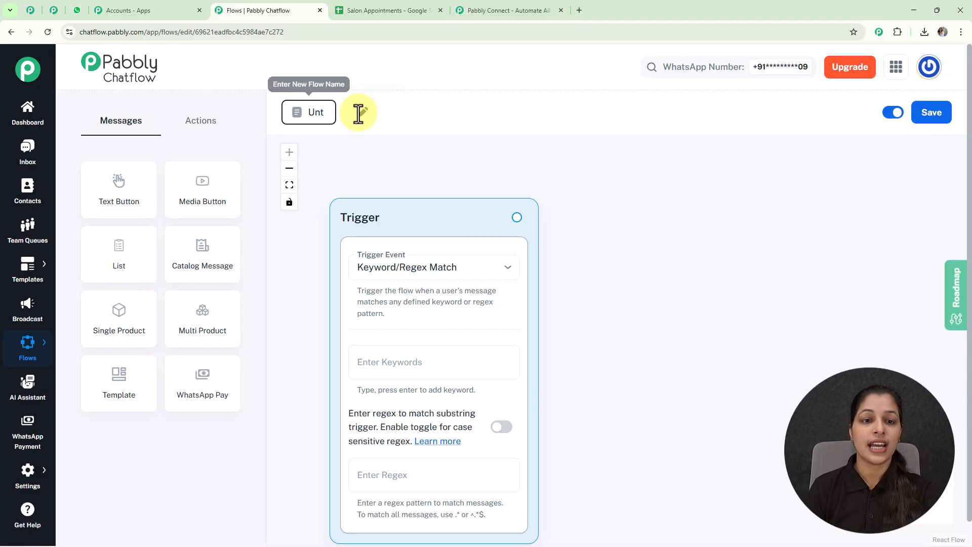
{"action": "key", "text": "BackSpace"}
{"action": "key", "text": "BackSpace"}
{"action": "key", "text": "BackSpace"}
{"action": "key", "text": "BackSpace"}
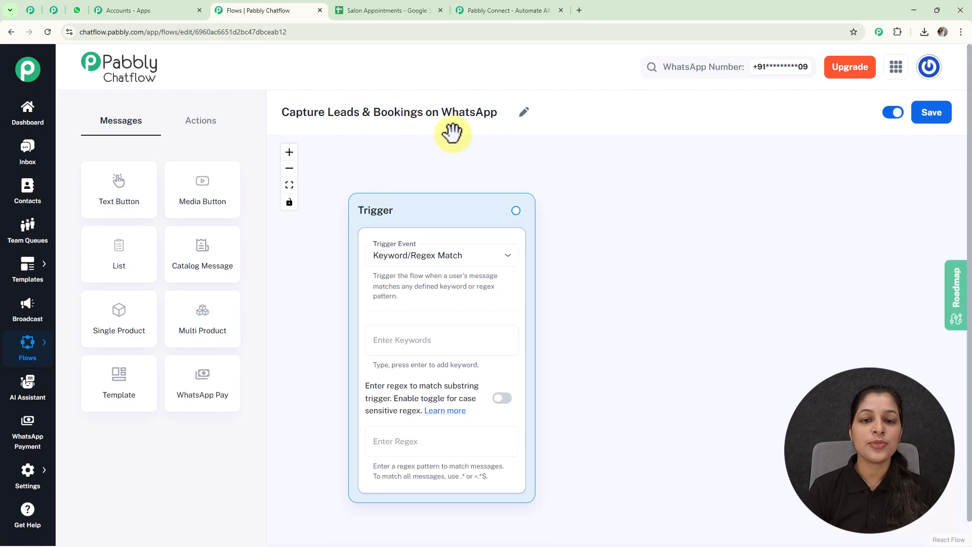
- Set the flow's trigger event to Keyword/Regex Match
{"action": "left_click_drag", "start_coordinate": [434, 210], "coordinate": [417, 194]}
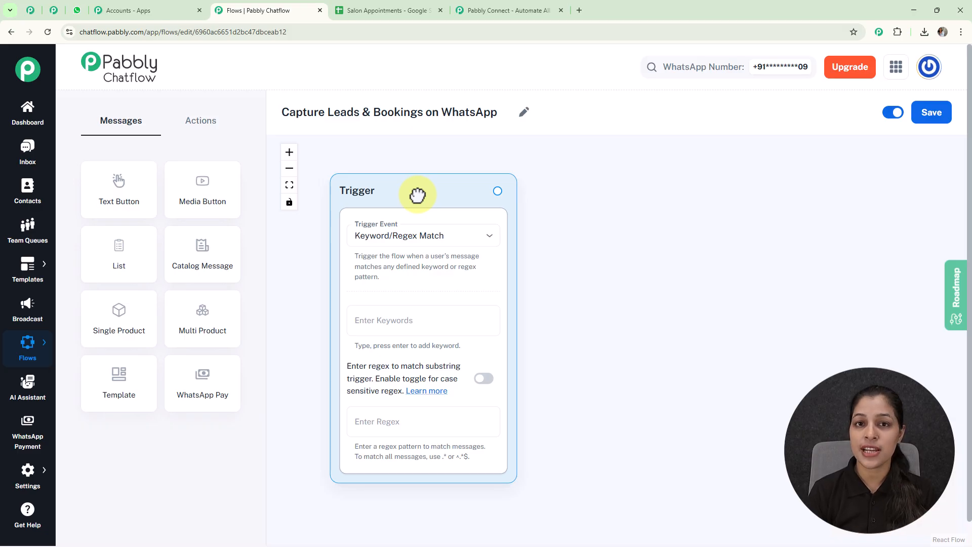
{"action": "left_click", "coordinate": [404, 239]}
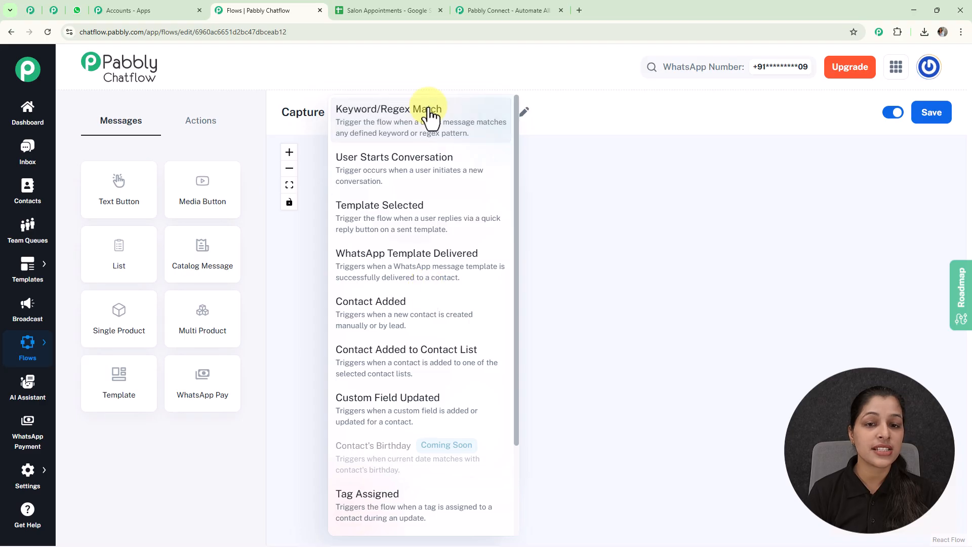
{"action": "left_click", "coordinate": [442, 126]}
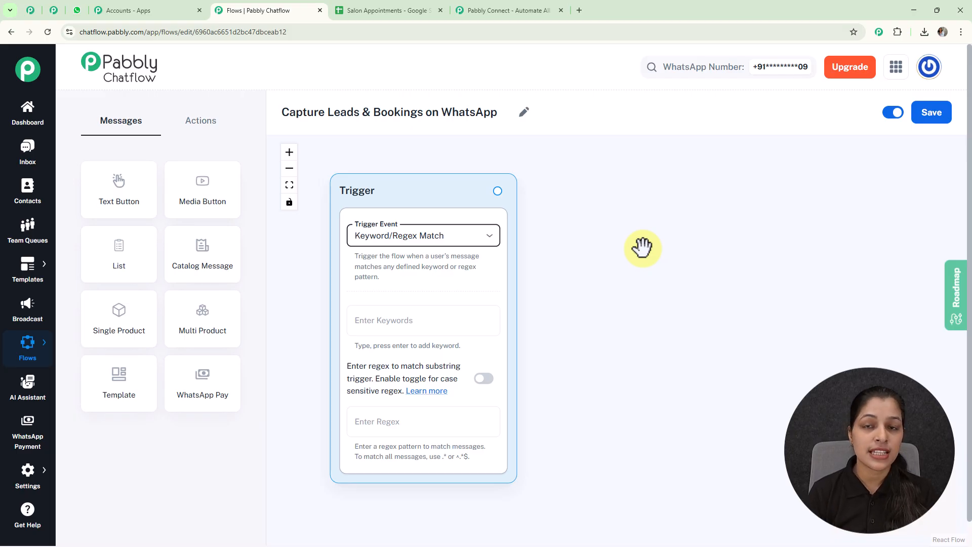
- Add Hello as the trigger keyword and leave the regex pattern field empty
{"action": "left_click", "coordinate": [408, 327]}
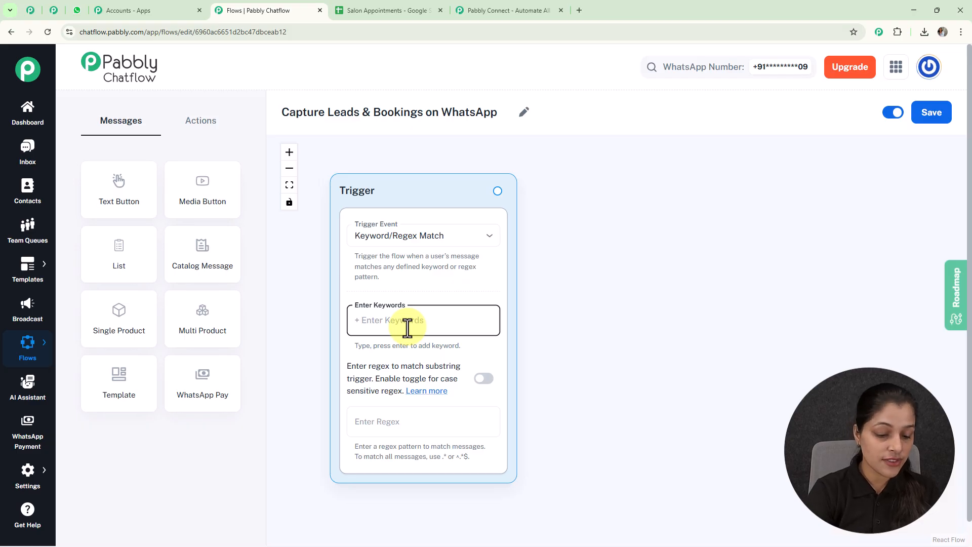
{"action": "type", "text": "H"}
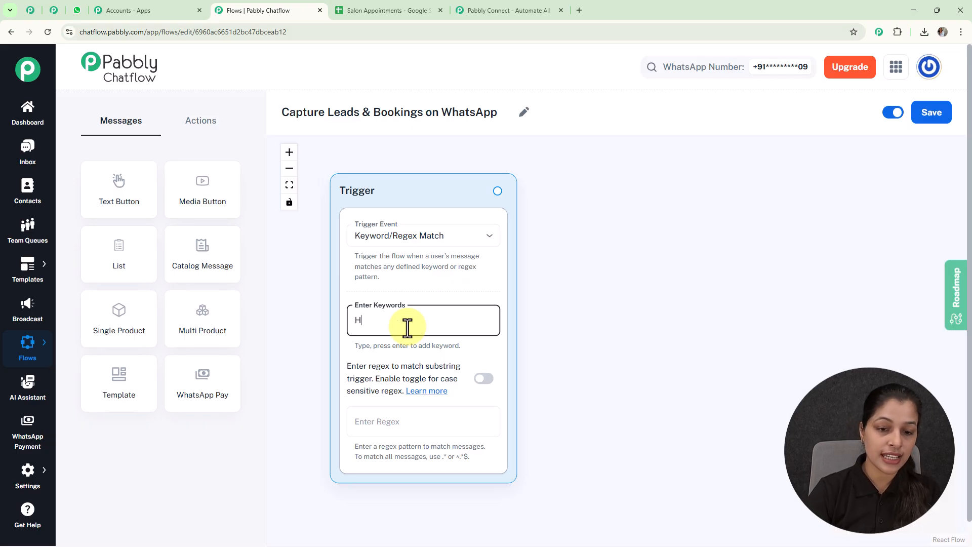
{"action": "type", "text": "ello"}
{"action": "key", "text": "Return"}
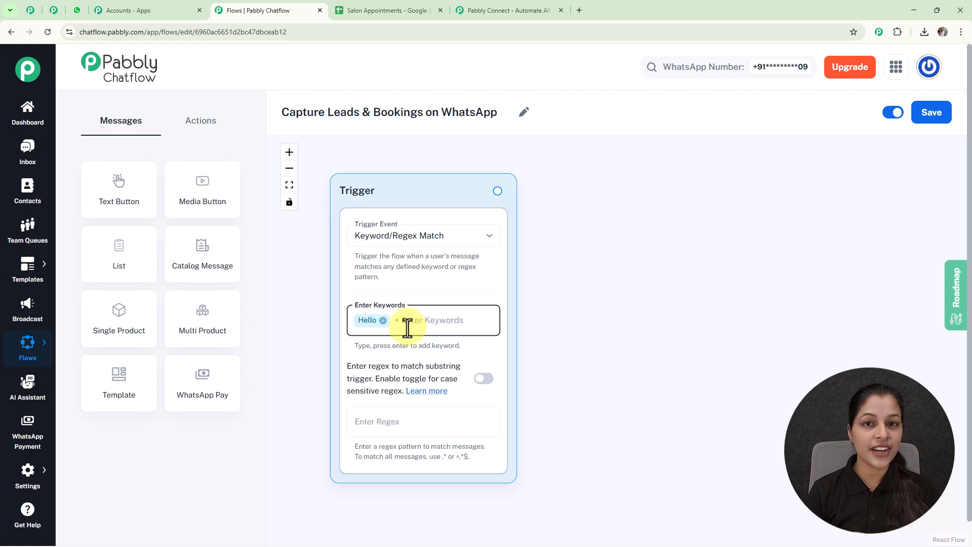
{"action": "left_click", "coordinate": [400, 424]}
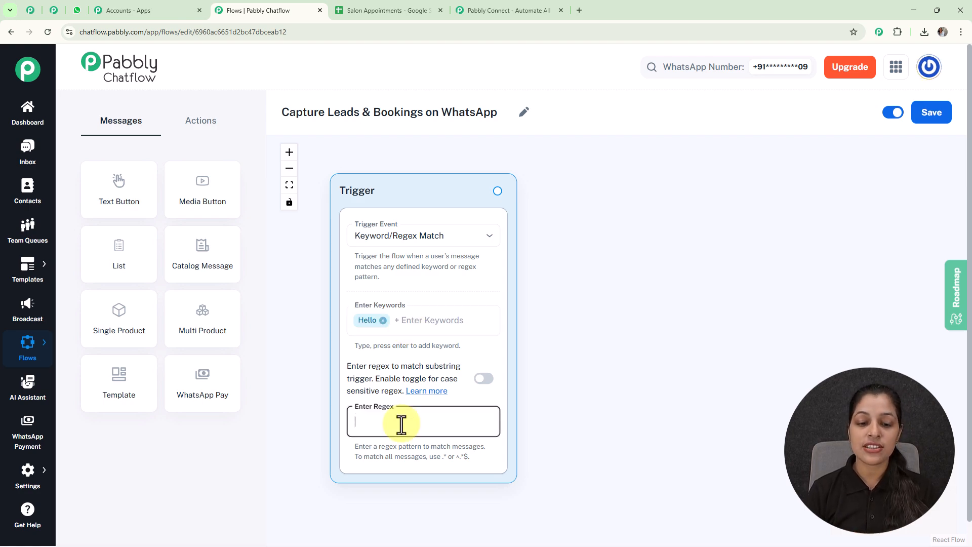
{"action": "type", "text": "[\\"}
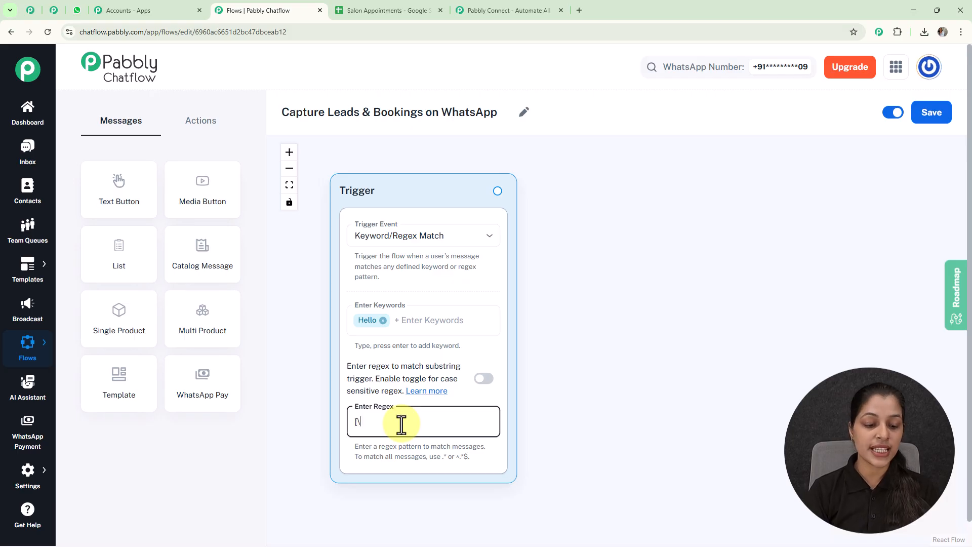
{"action": "type", "text": "s\\S"}
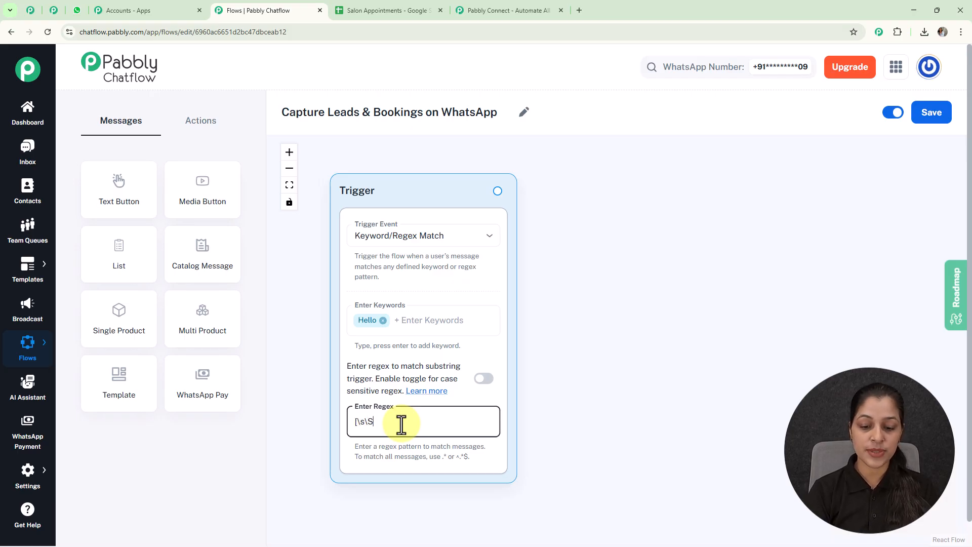
{"action": "type", "text": "]+"}
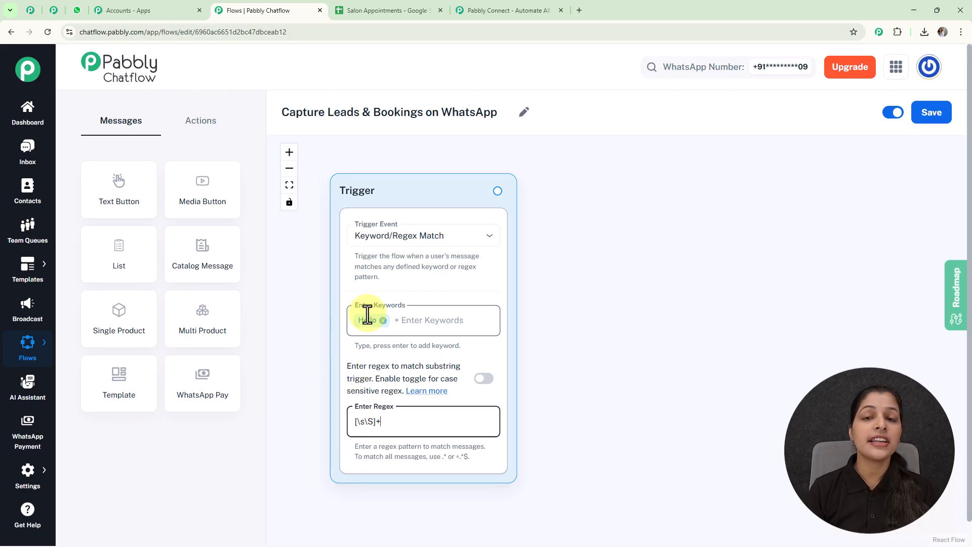
{"action": "key", "text": "BackSpace"}
{"action": "key", "text": "BackSpace"}
{"action": "key", "text": "BackSpace"}
{"action": "key", "text": "BackSpace"}
{"action": "key", "text": "BackSpace"}
{"action": "key", "text": "BackSpace"}
{"action": "left_click", "coordinate": [659, 371]}
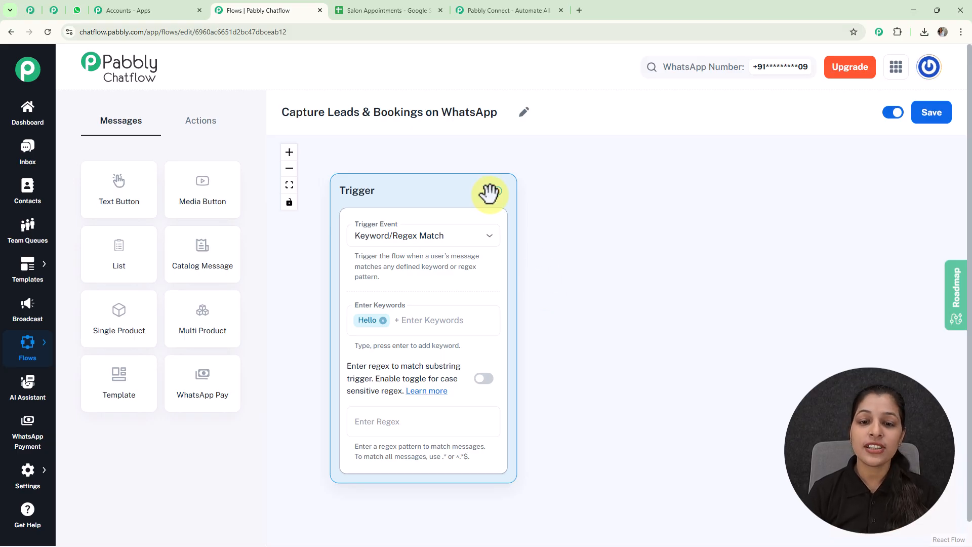
- Attach a Text Button step after the trigger holding the pasted welcome message about booking or queries
{"action": "left_click_drag", "start_coordinate": [497, 190], "coordinate": [636, 283]}
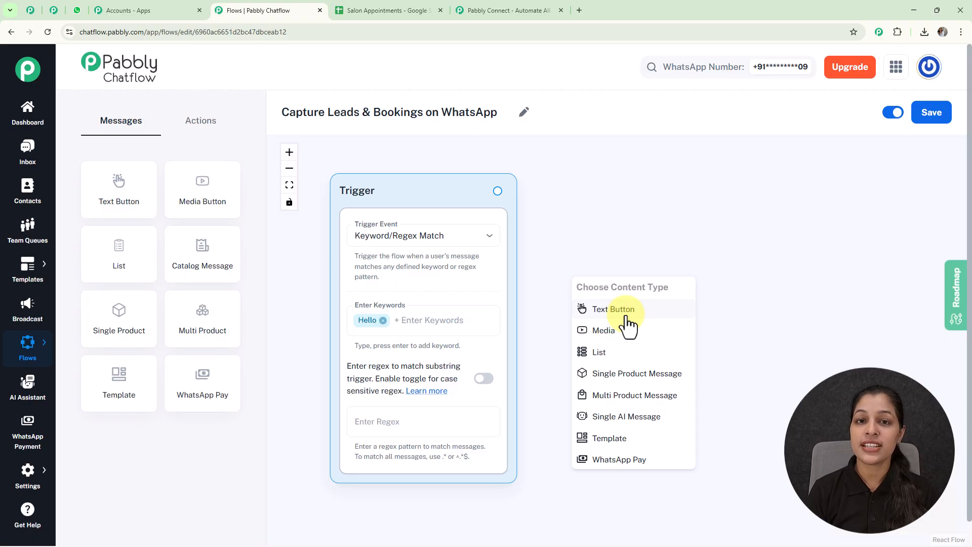
{"action": "left_click", "coordinate": [627, 315]}
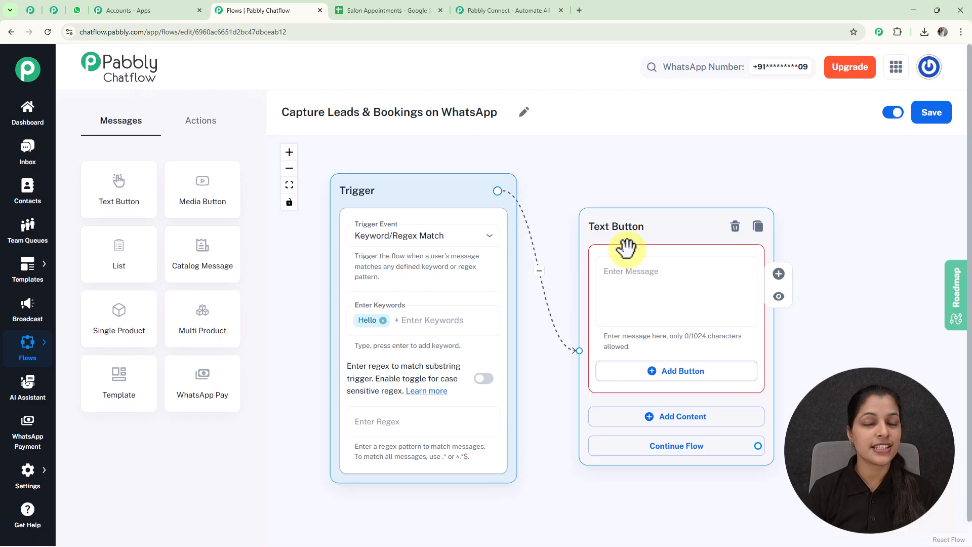
{"action": "left_click", "coordinate": [618, 281]}
{"action": "key", "text": "ctrl+v"}
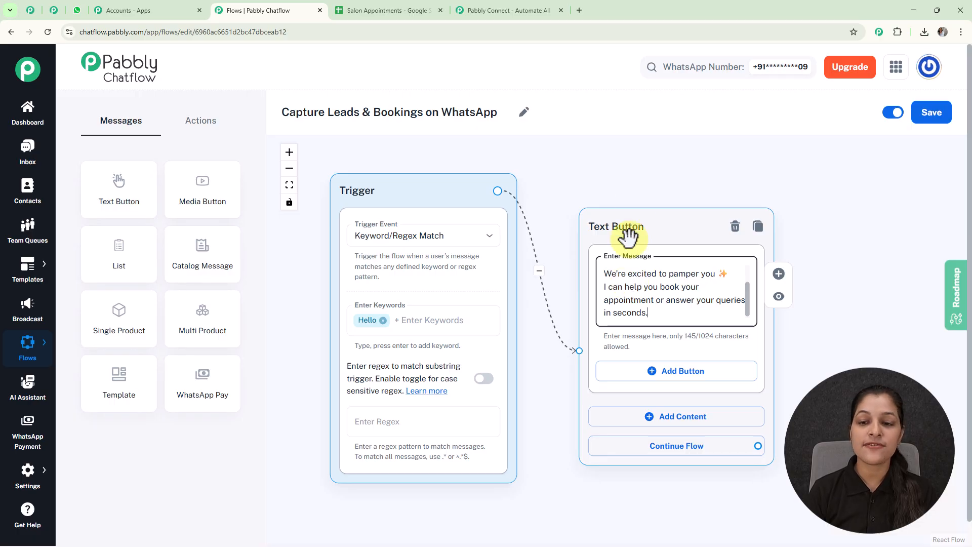
{"action": "left_click_drag", "start_coordinate": [679, 223], "coordinate": [647, 185]}
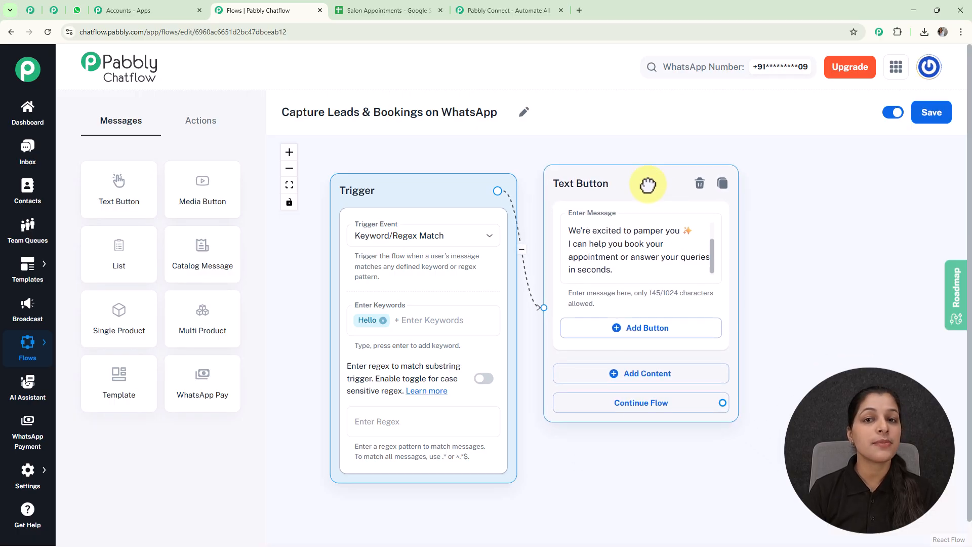
- Add an 'Our Services' Quick Reply button to the welcome Text Button step and save it
{"action": "left_click", "coordinate": [622, 332]}
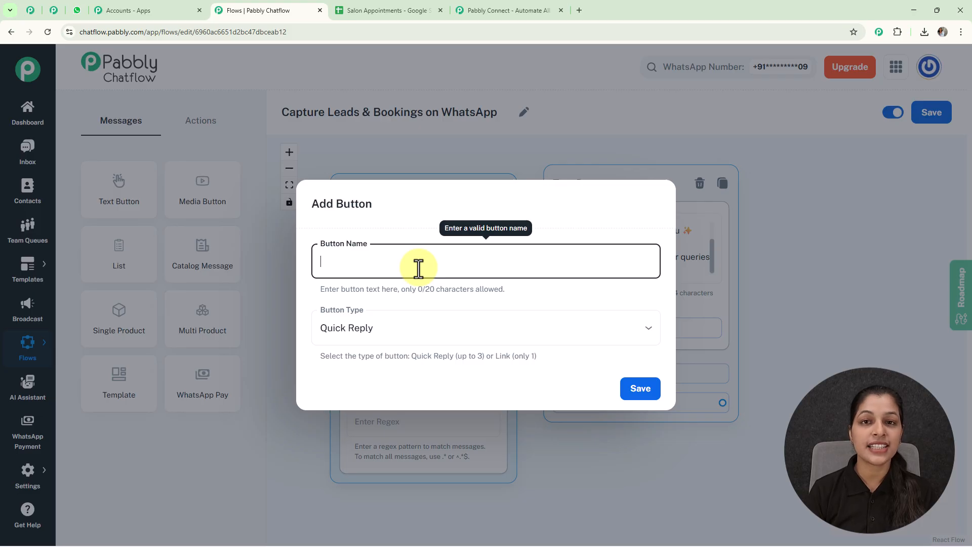
{"action": "type", "text": "Our Services 💇‍♀️"}
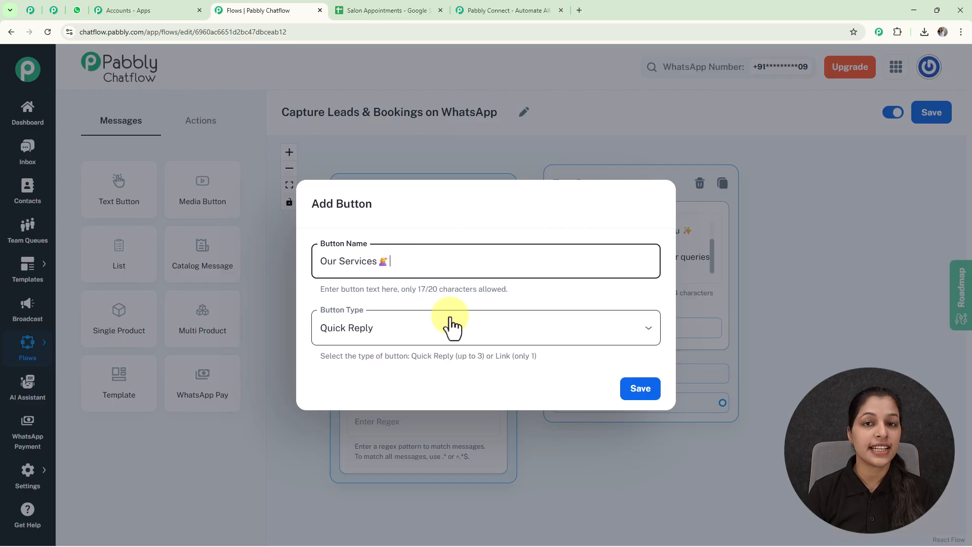
{"action": "left_click", "coordinate": [648, 330]}
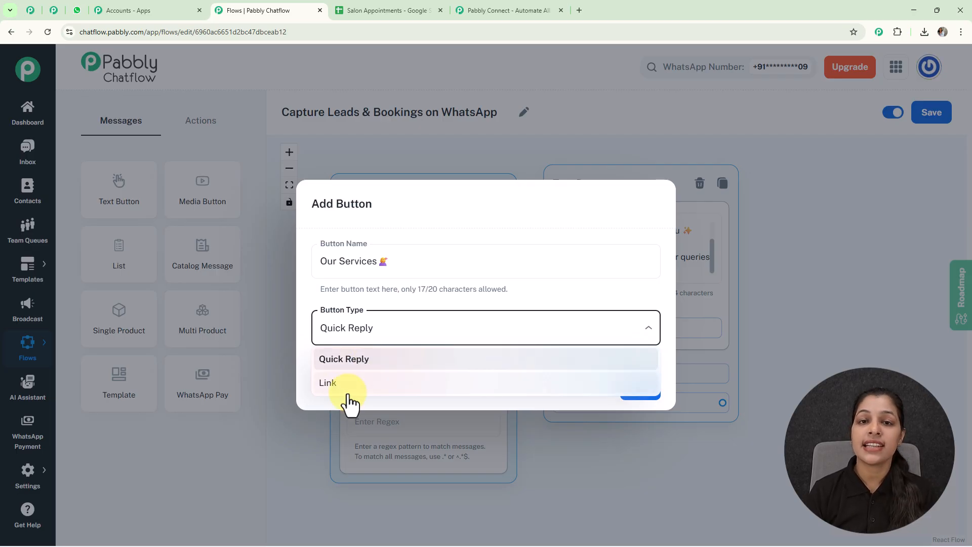
{"action": "left_click", "coordinate": [357, 359]}
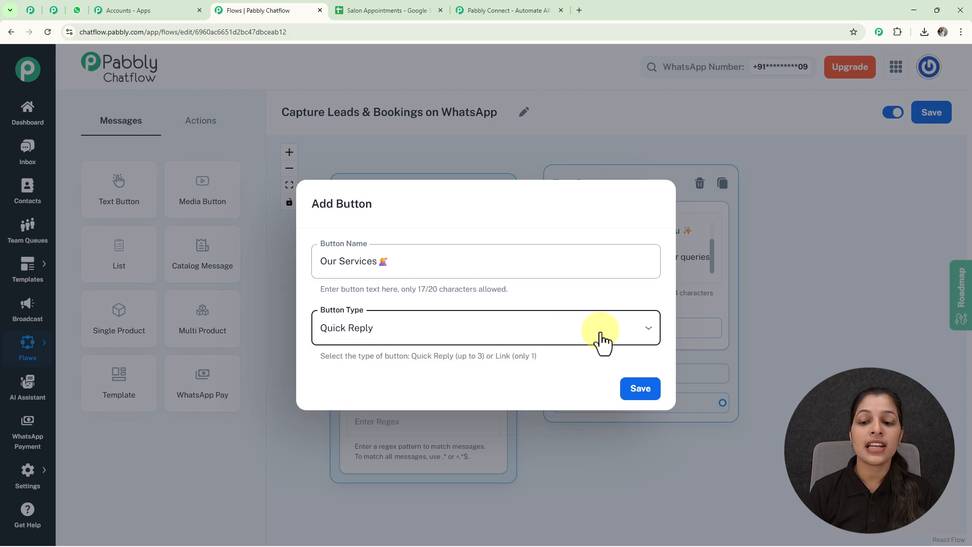
{"action": "left_click", "coordinate": [641, 392]}
{"action": "left_click", "coordinate": [741, 307]}
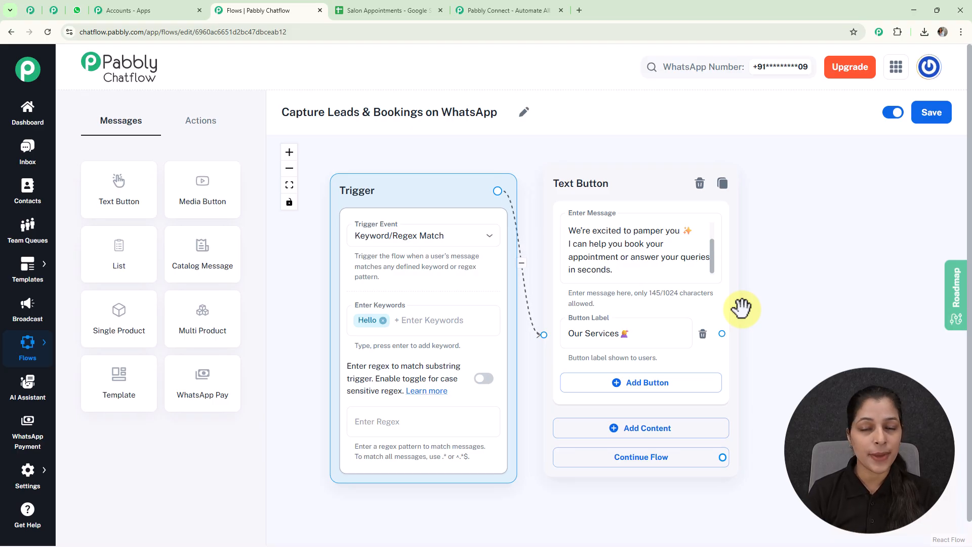
- Add a List step after the Text Button with body 'Choose the service you'd like to book below:'
{"action": "left_click", "coordinate": [740, 230]}
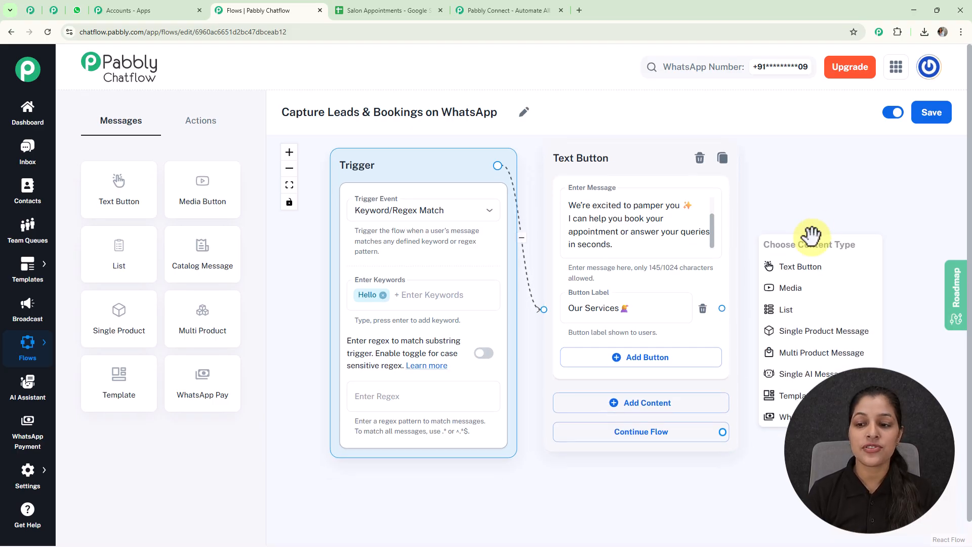
{"action": "left_click", "coordinate": [819, 313]}
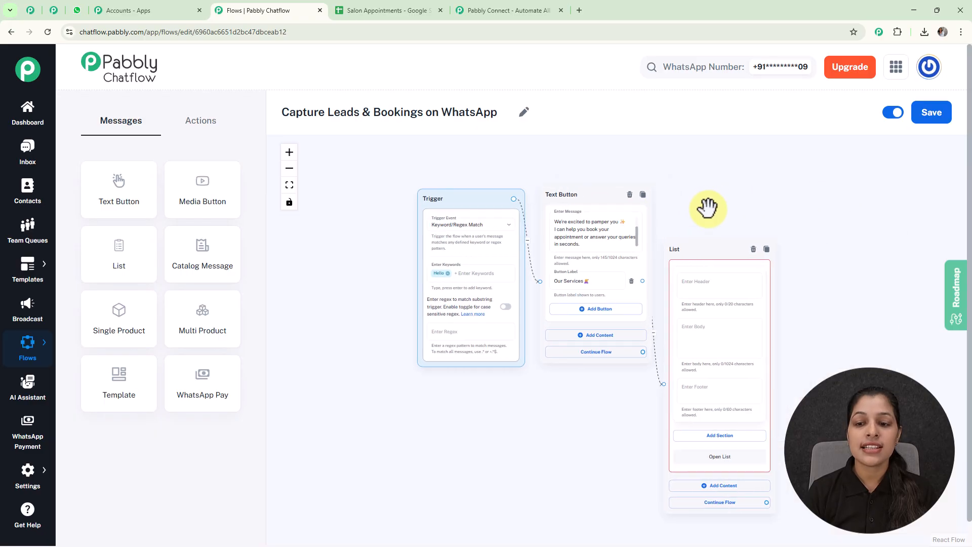
{"action": "left_click_drag", "start_coordinate": [704, 247], "coordinate": [708, 163]}
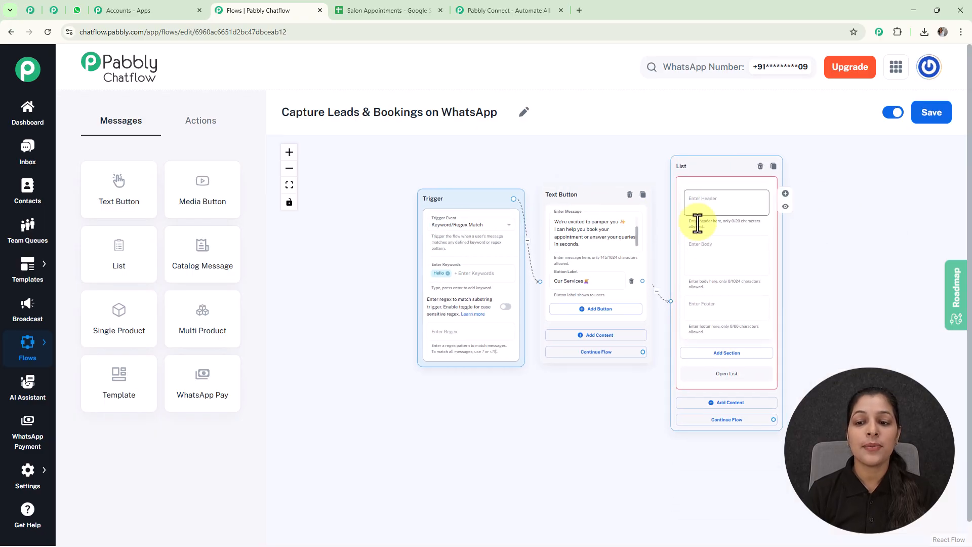
{"action": "scroll", "coordinate": [846, 245], "scroll_direction": "up", "scroll_amount": 3}
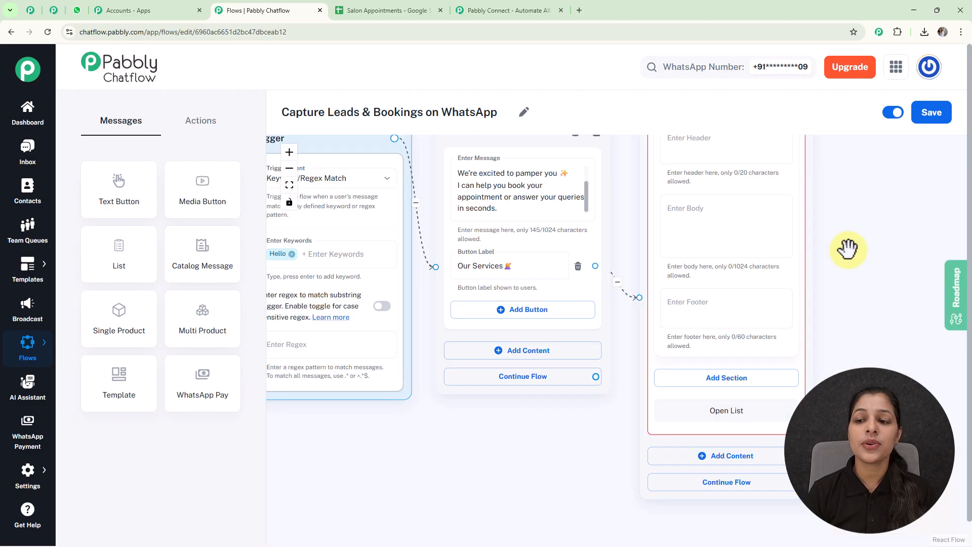
{"action": "scroll", "coordinate": [835, 257], "scroll_direction": "down", "scroll_amount": 1}
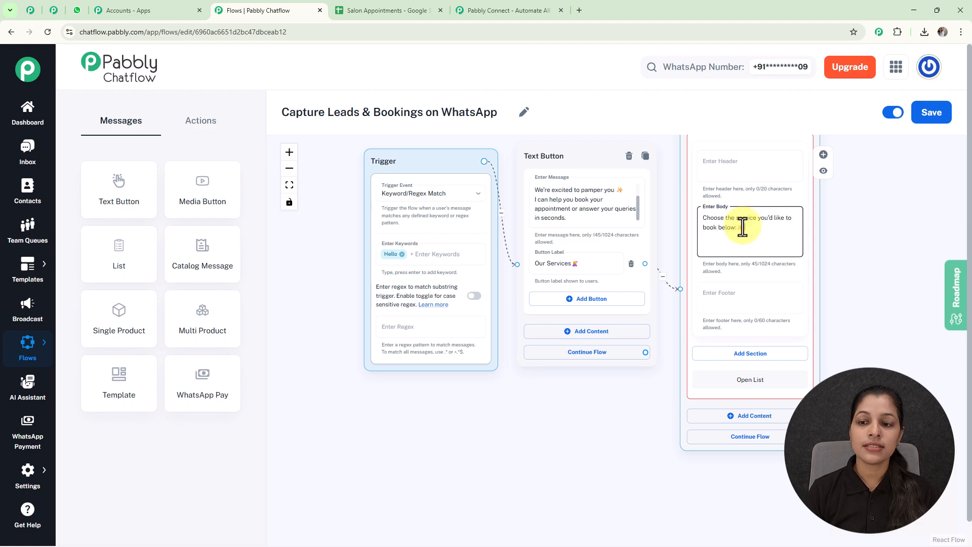
{"action": "scroll", "coordinate": [742, 228], "scroll_direction": "up", "scroll_amount": 2}
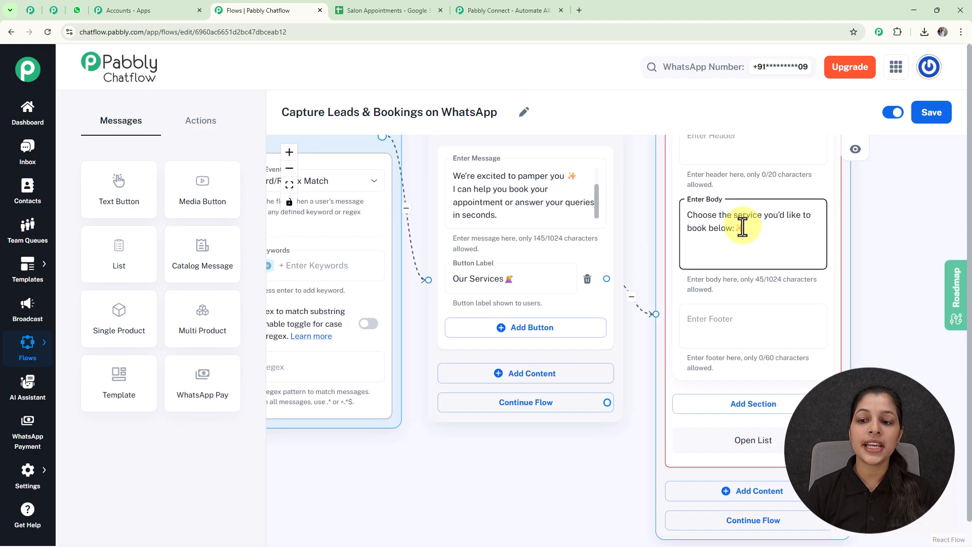
{"action": "scroll", "coordinate": [742, 227], "scroll_direction": "up", "scroll_amount": 1}
{"action": "left_click", "coordinate": [880, 250]}
{"action": "left_click_drag", "start_coordinate": [885, 248], "coordinate": [673, 203]}
{"action": "scroll", "coordinate": [672, 202], "scroll_direction": "down", "scroll_amount": 1}
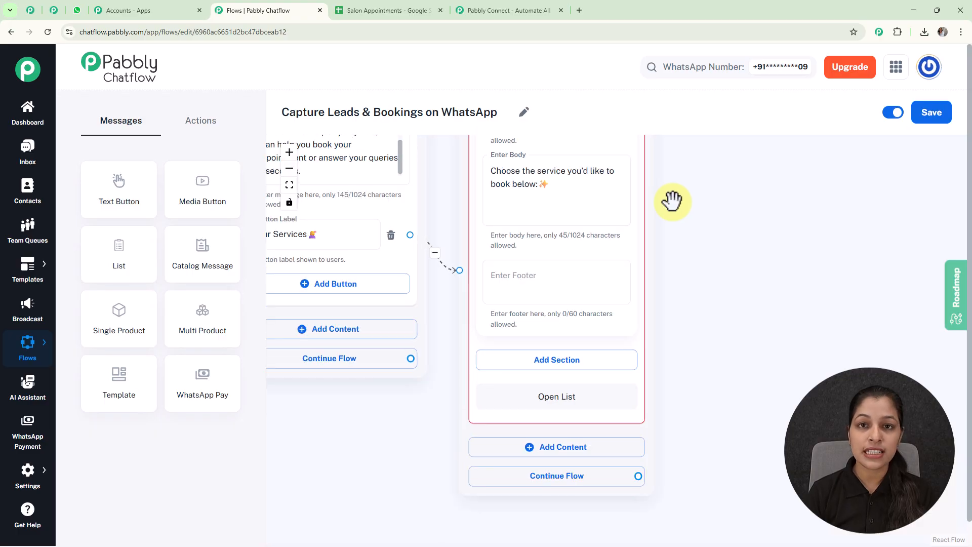
{"action": "left_click_drag", "start_coordinate": [714, 263], "coordinate": [691, 193]}
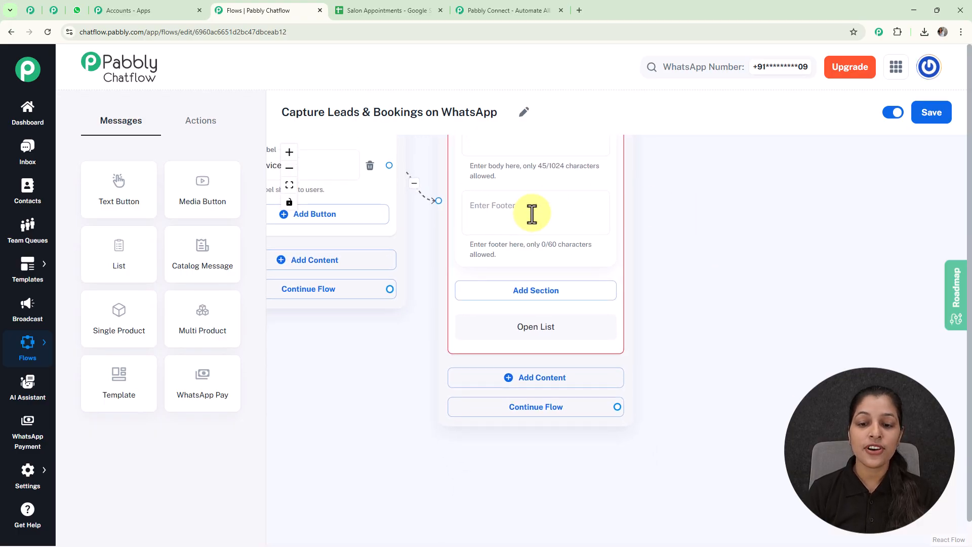
- Add a new list section titled 'Services'
{"action": "left_click", "coordinate": [548, 298]}
{"action": "left_click", "coordinate": [513, 307]}
{"action": "type", "text": "S"}
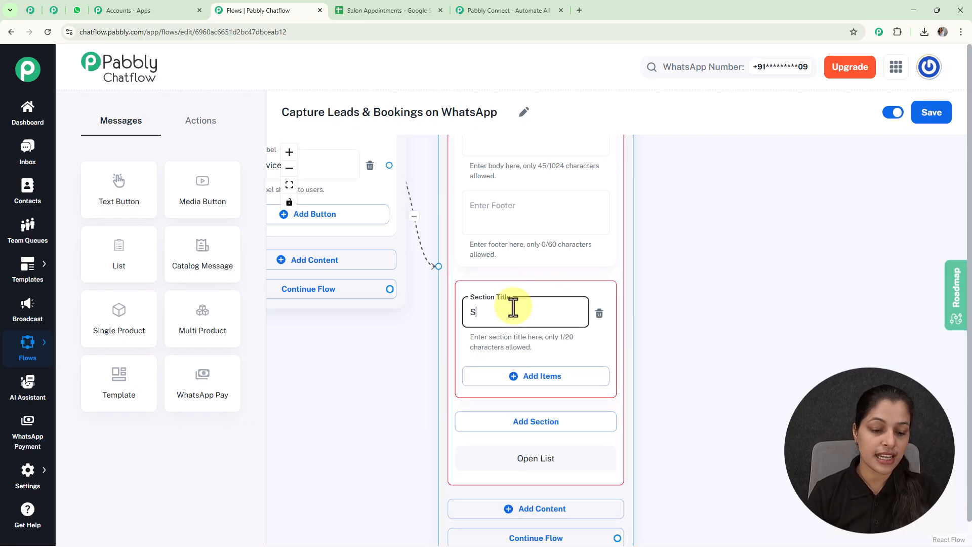
{"action": "type", "text": "erv"}
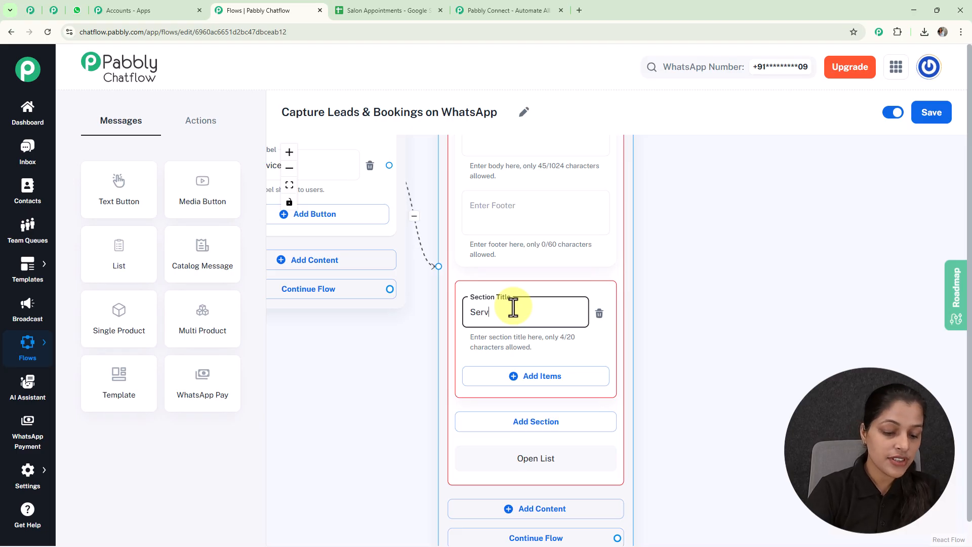
{"action": "type", "text": "ices"}
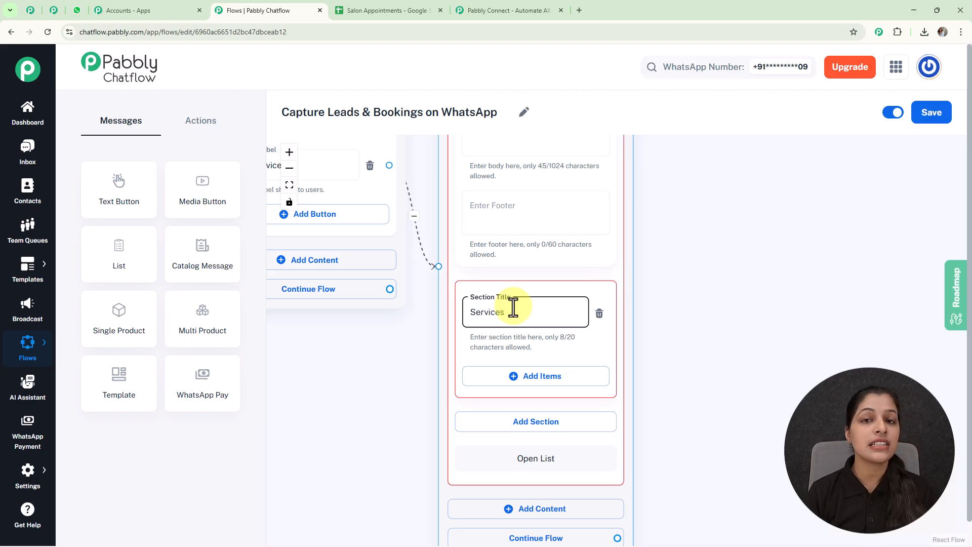
- Add a Haircut item, with its emoji, to the Services section
{"action": "left_click", "coordinate": [526, 385]}
{"action": "scroll", "coordinate": [666, 340], "scroll_direction": "down", "scroll_amount": 3}
{"action": "left_click_drag", "start_coordinate": [623, 311], "coordinate": [547, 276]}
{"action": "scroll", "coordinate": [547, 276], "scroll_direction": "up", "scroll_amount": 3}
{"action": "left_click", "coordinate": [447, 268]}
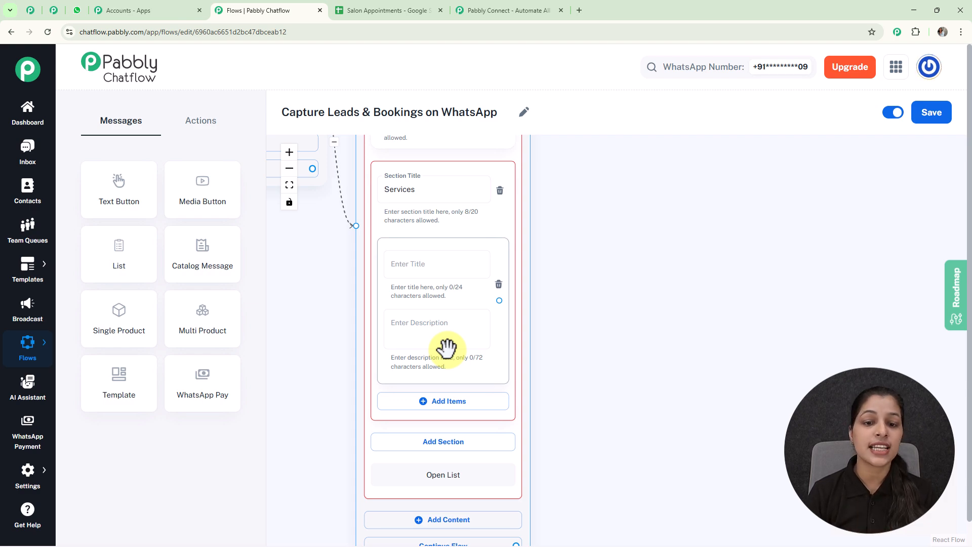
{"action": "left_click", "coordinate": [448, 274]}
{"action": "type", "text": "💇 Haircut"}
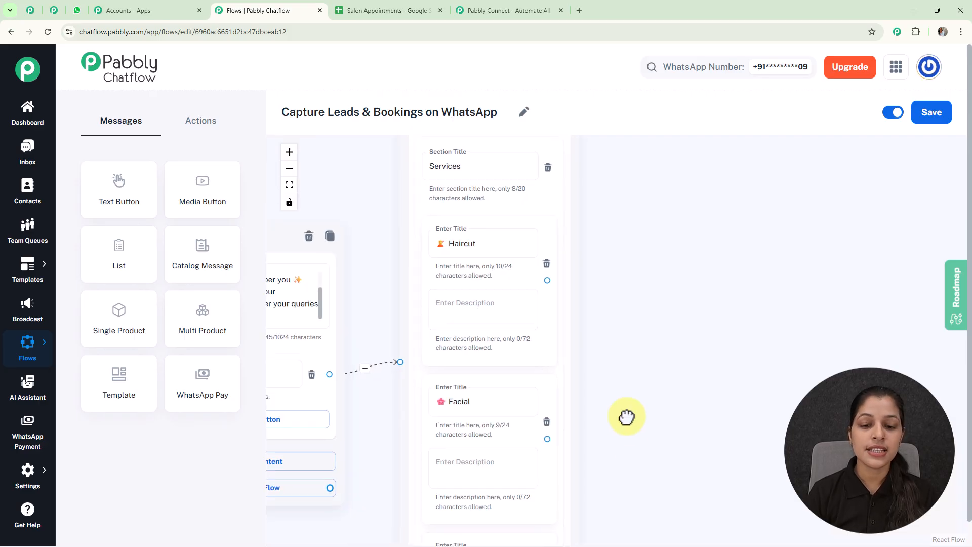
{"action": "scroll", "coordinate": [624, 415], "scroll_direction": "down", "scroll_amount": 3}
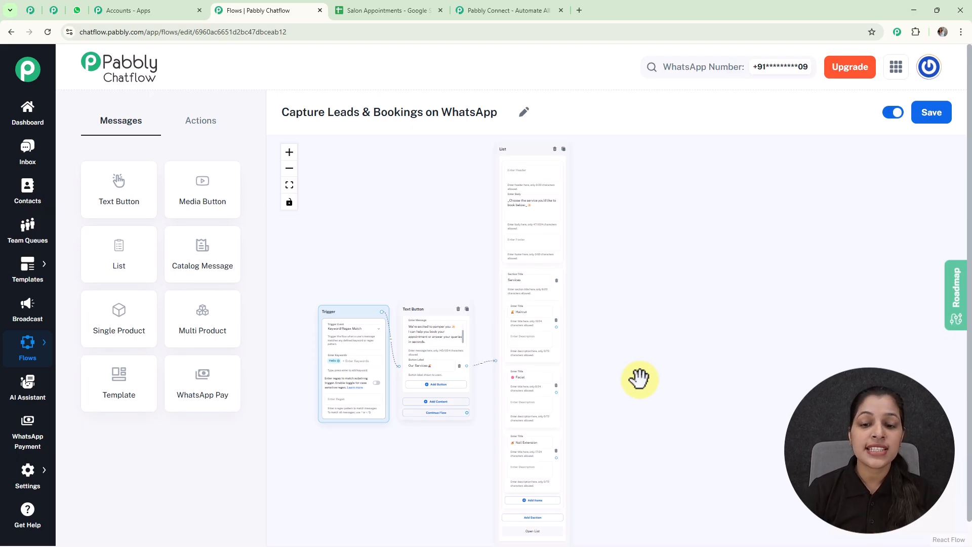
- Connect a new Set Custom Field action step to the Haircut list item, leaving its field unchosen
{"action": "scroll", "coordinate": [527, 383], "scroll_direction": "up", "scroll_amount": 5}
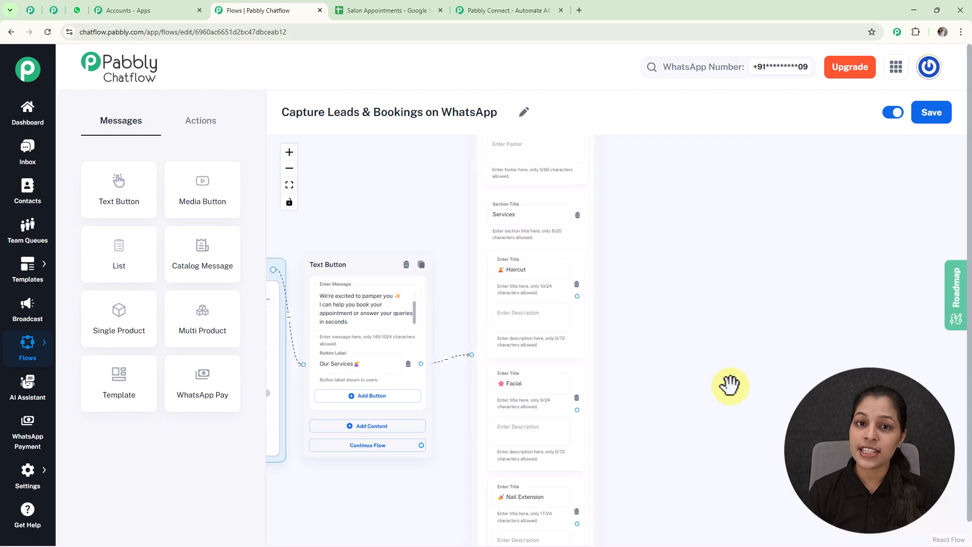
{"action": "left_click", "coordinate": [200, 124]}
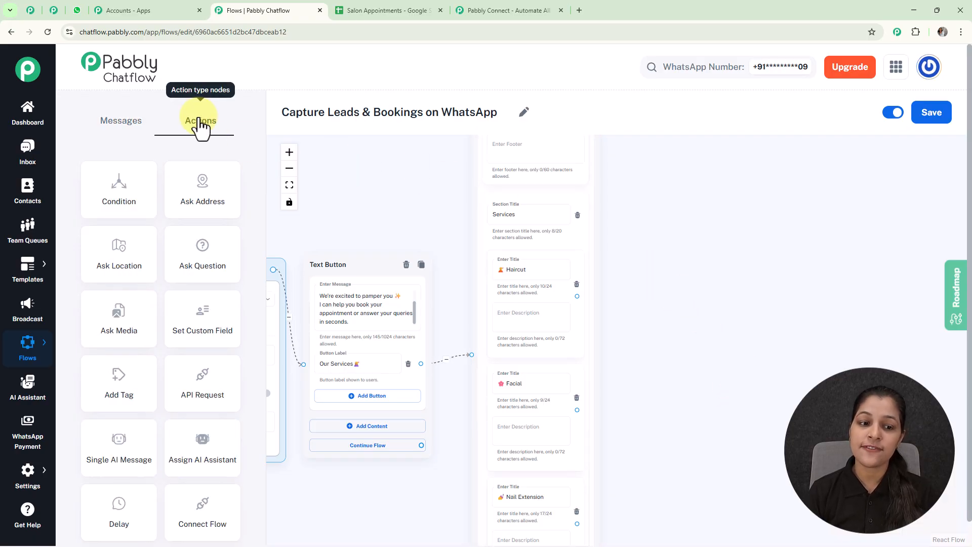
{"action": "left_click_drag", "start_coordinate": [219, 315], "coordinate": [692, 222]}
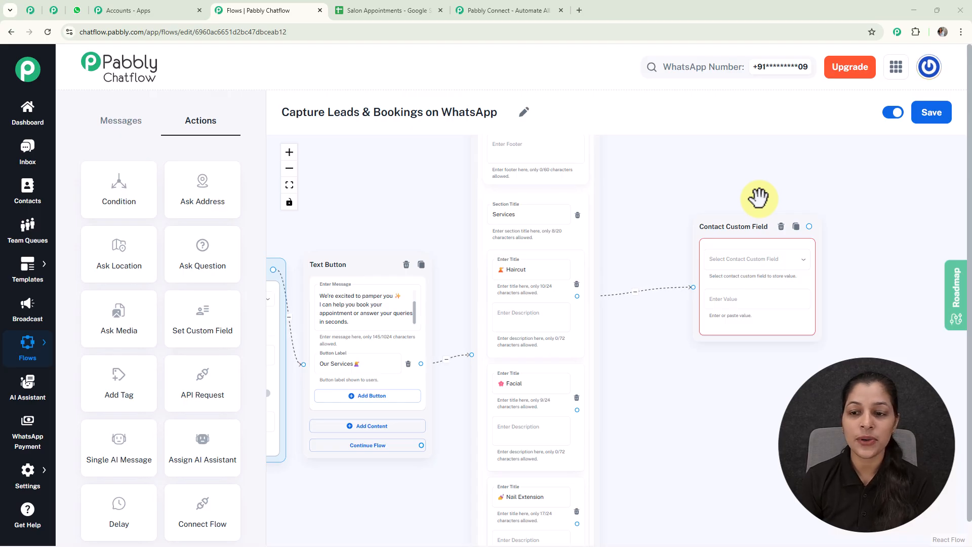
{"action": "left_click", "coordinate": [738, 261]}
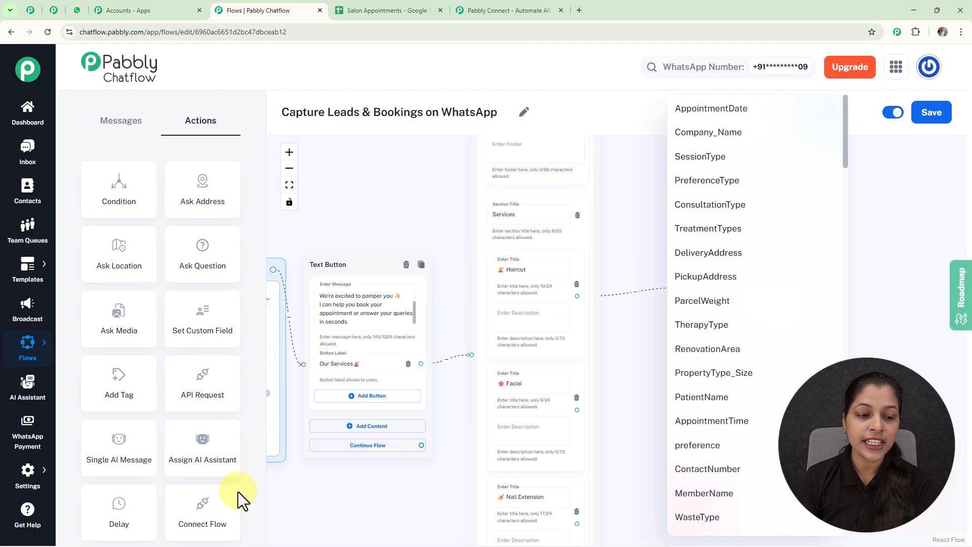
{"action": "left_click", "coordinate": [35, 473]}
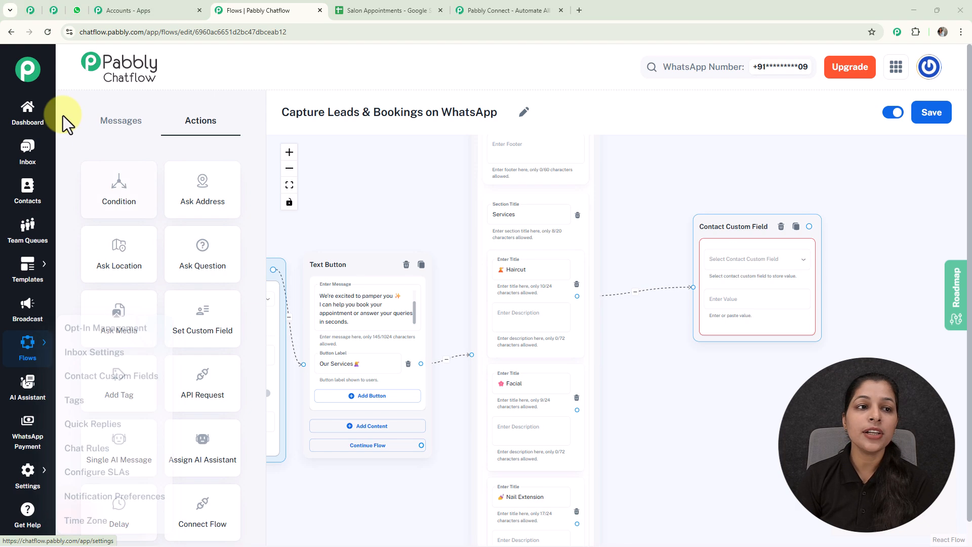
- Add a blank row under City in Contact Custom Fields settings, then return to the flow editor
{"action": "left_click", "coordinate": [53, 9]}
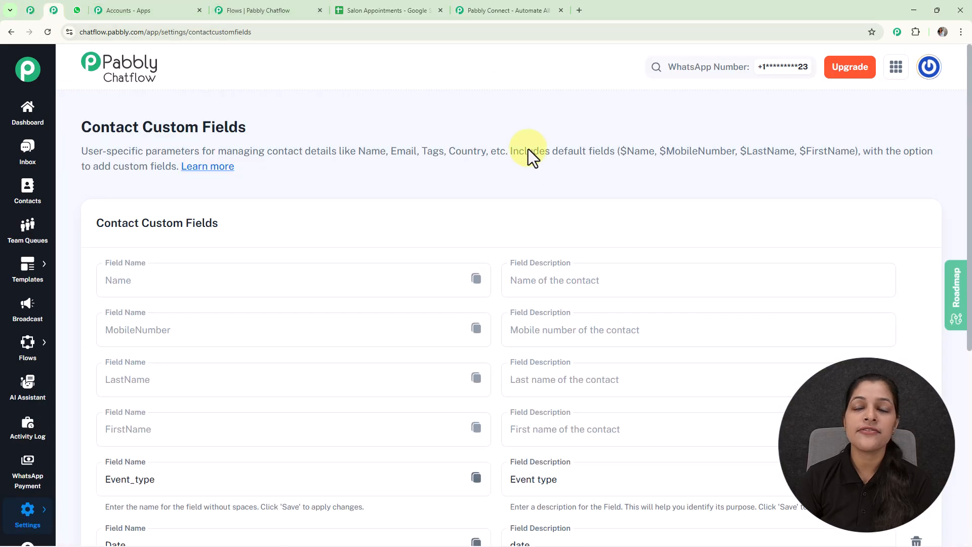
{"action": "scroll", "coordinate": [530, 188], "scroll_direction": "down", "scroll_amount": 6}
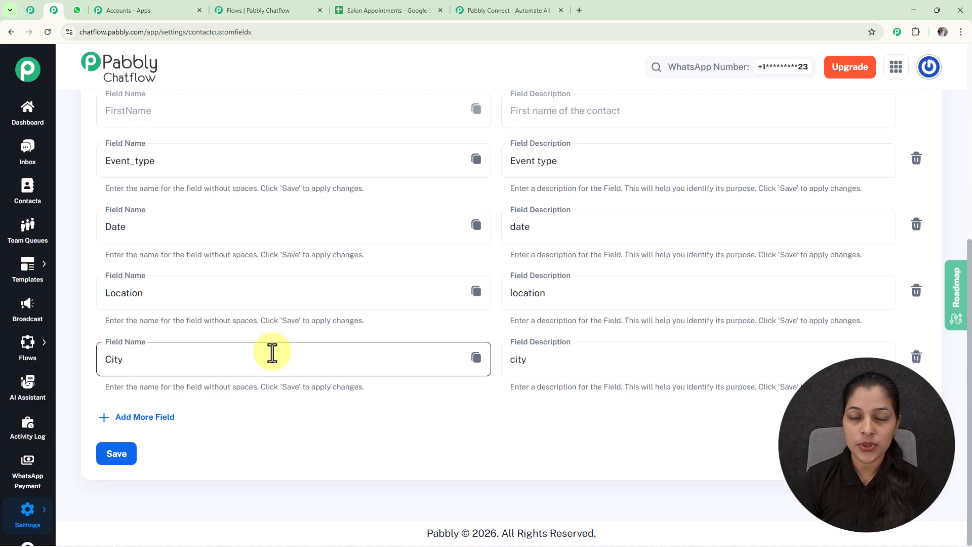
{"action": "left_click", "coordinate": [154, 418]}
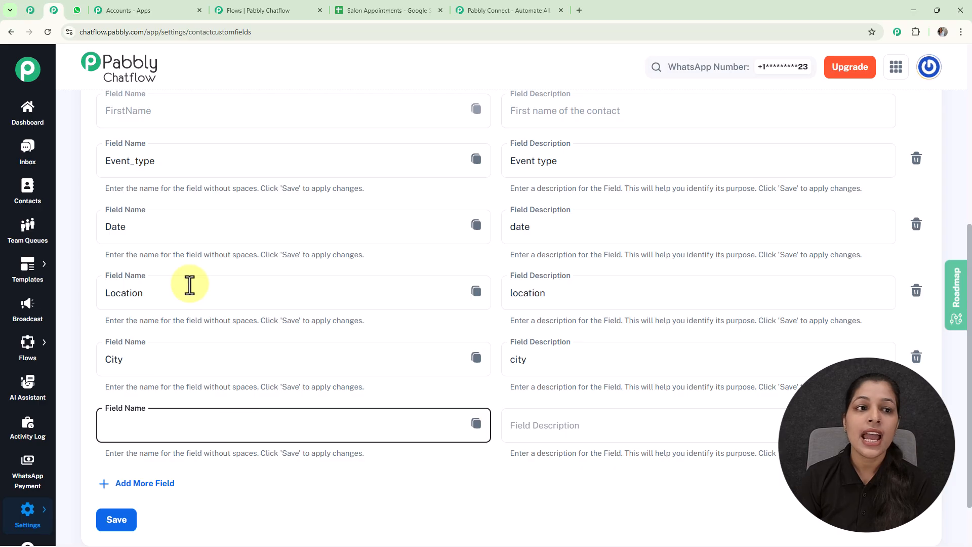
{"action": "left_click", "coordinate": [251, 11]}
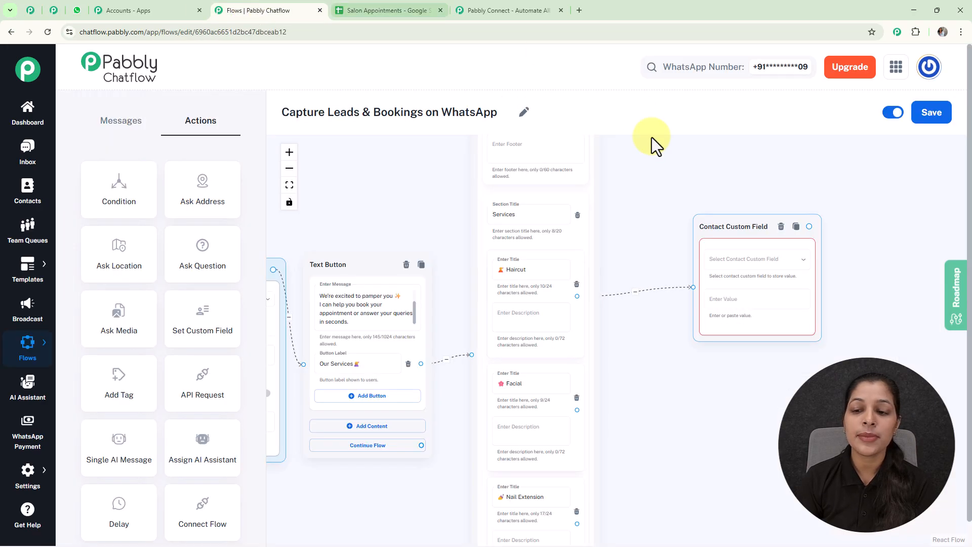
{"action": "left_click", "coordinate": [738, 260]}
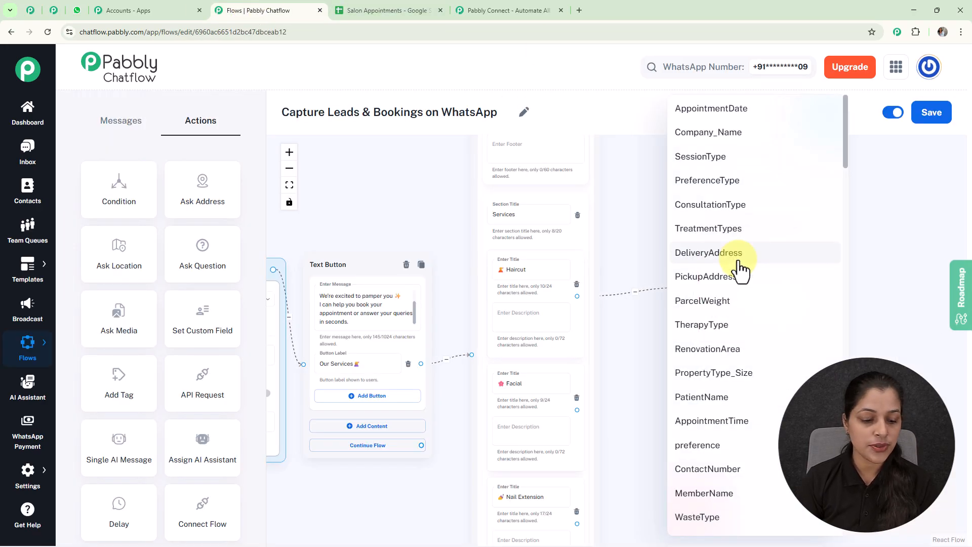
{"action": "scroll", "coordinate": [740, 268], "scroll_direction": "down", "scroll_amount": 20}
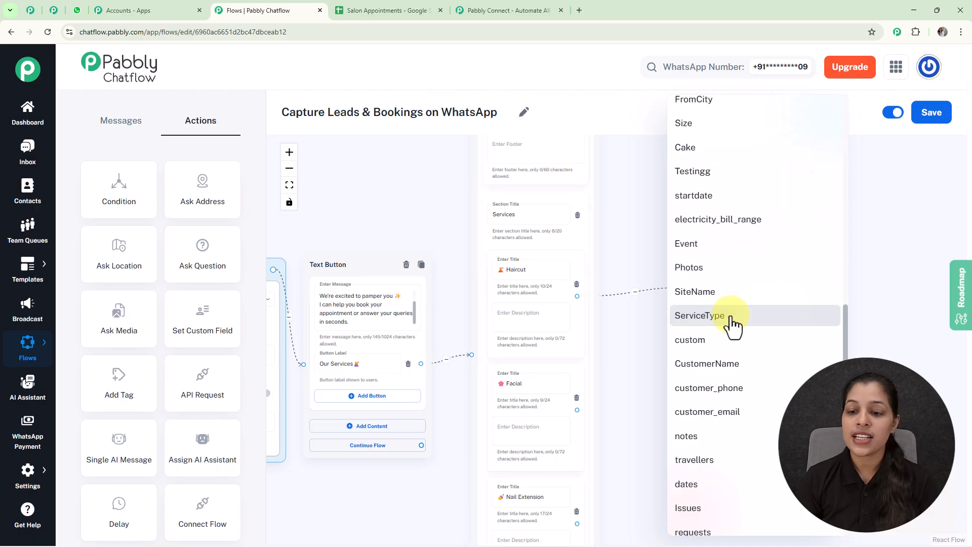
{"action": "left_click", "coordinate": [733, 323]}
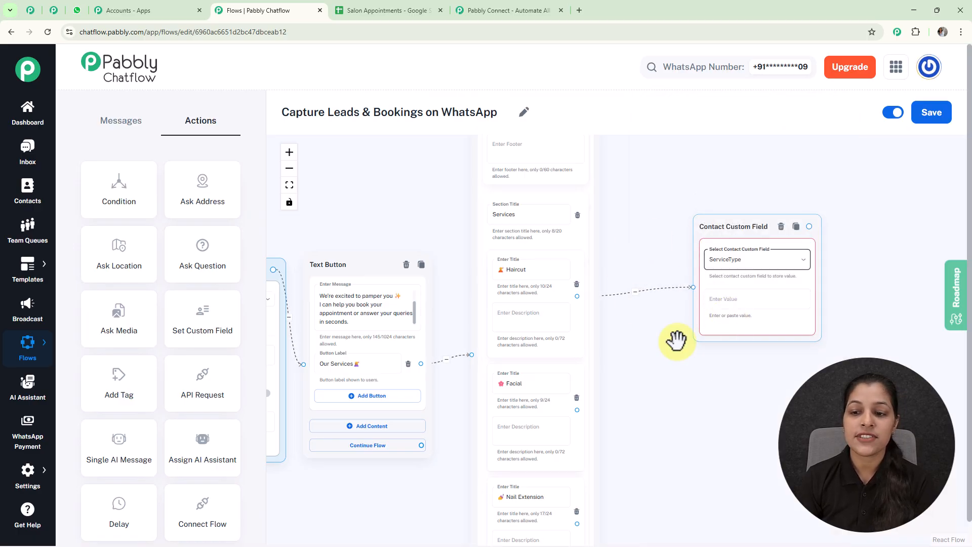
{"action": "double_click", "coordinate": [518, 271]}
{"action": "key", "text": "ctrl+c"}
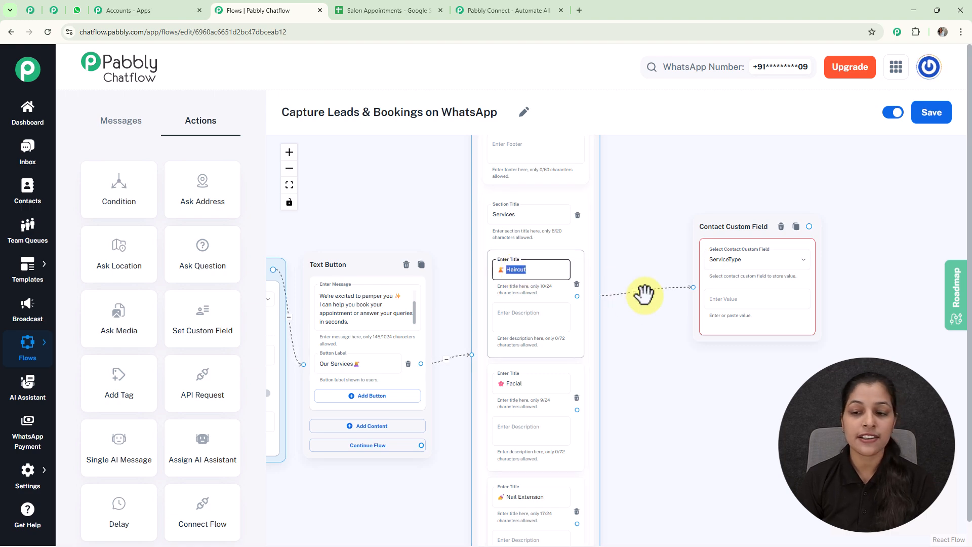
{"action": "left_click", "coordinate": [734, 303]}
{"action": "key", "text": "ctrl+v"}
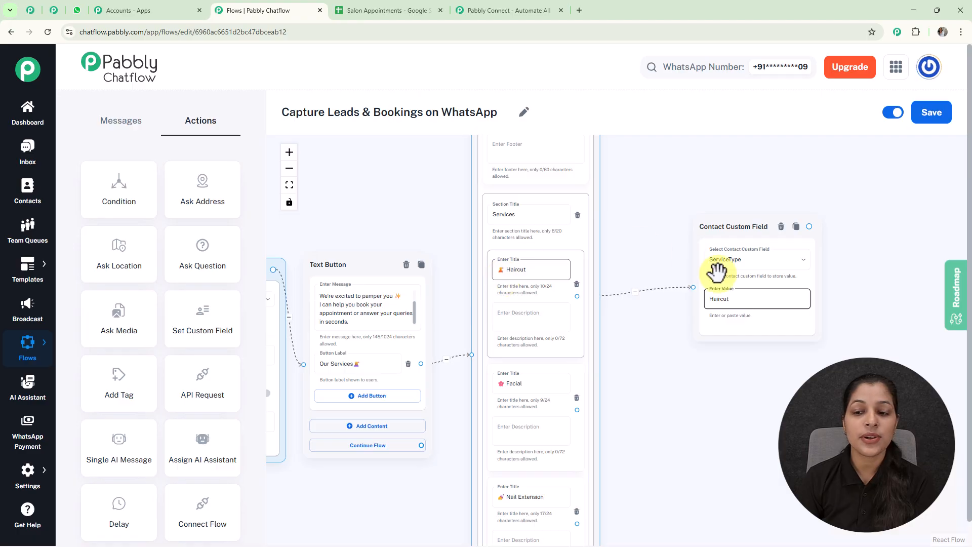
{"action": "scroll", "coordinate": [646, 375], "scroll_direction": "down", "scroll_amount": 4}
{"action": "scroll", "coordinate": [647, 375], "scroll_direction": "down", "scroll_amount": 2}
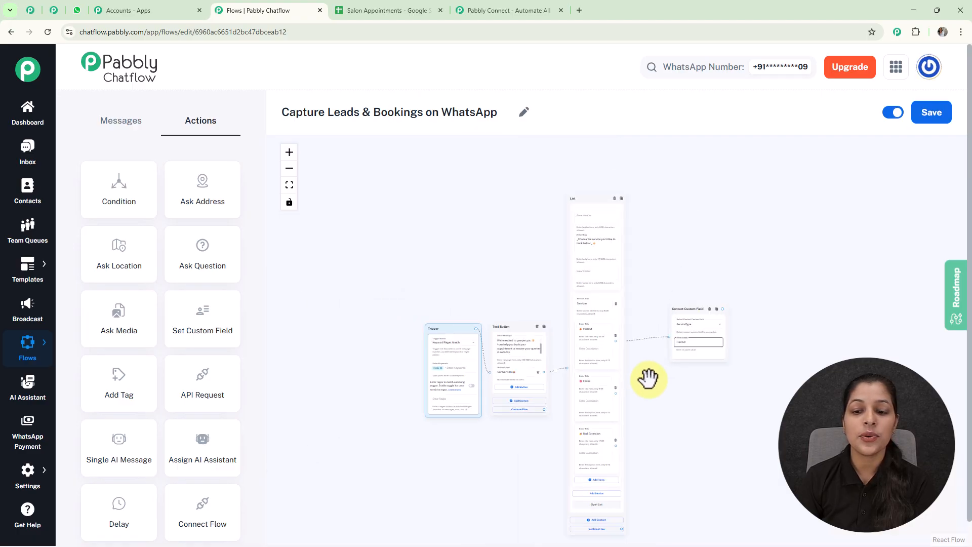
{"action": "left_click_drag", "start_coordinate": [657, 399], "coordinate": [607, 329]}
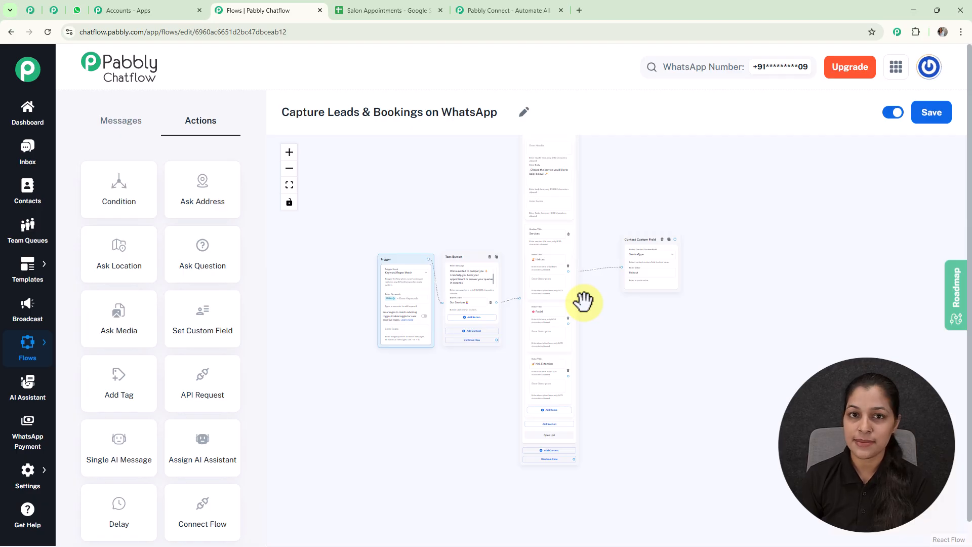
{"action": "scroll", "coordinate": [567, 375], "scroll_direction": "up", "scroll_amount": 4}
{"action": "left_click_drag", "start_coordinate": [804, 316], "coordinate": [710, 378]}
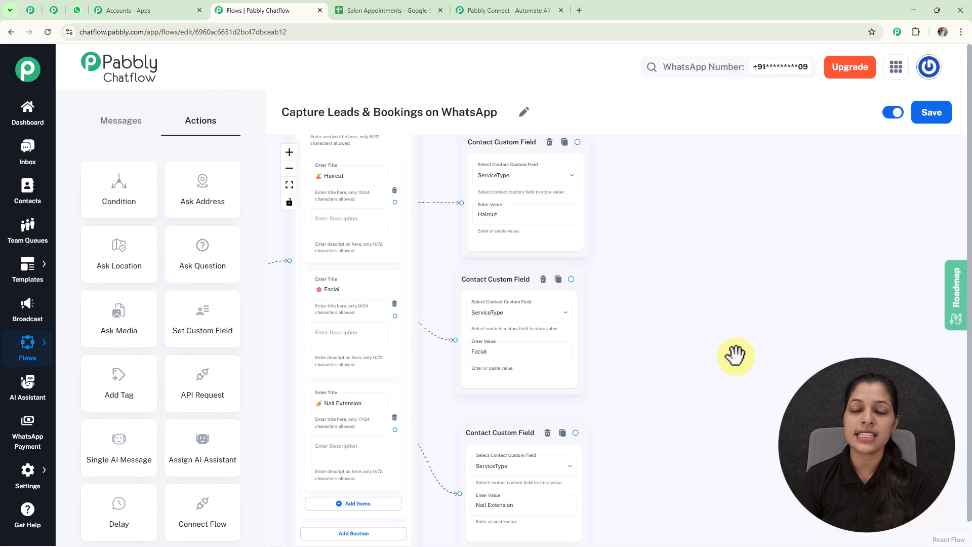
{"action": "scroll", "coordinate": [717, 317], "scroll_direction": "down", "scroll_amount": 2}
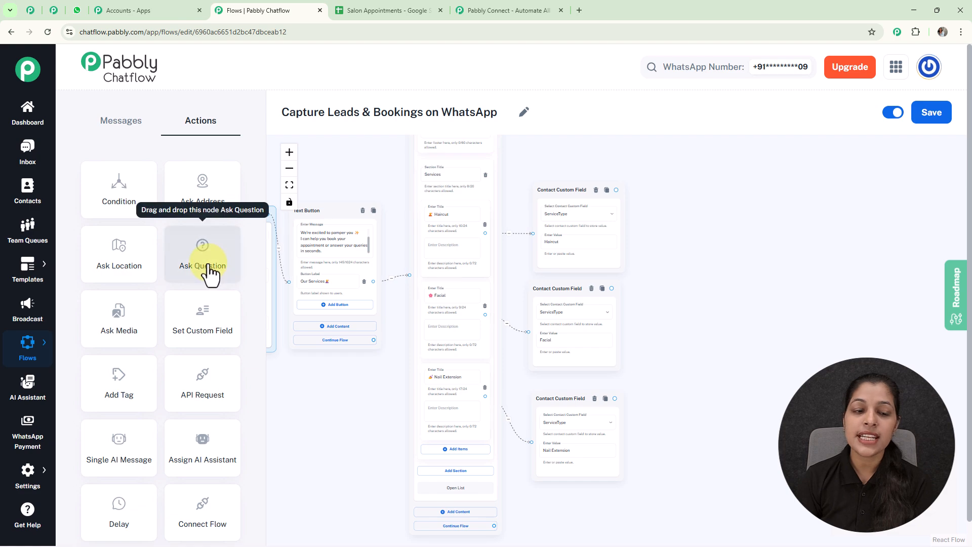
- Add a Question step fed by the Haircut, Facial and Nail Extension custom-field steps
{"action": "left_click_drag", "start_coordinate": [210, 273], "coordinate": [697, 258]}
{"action": "left_click_drag", "start_coordinate": [616, 190], "coordinate": [684, 323]}
{"action": "left_click_drag", "start_coordinate": [611, 288], "coordinate": [684, 324]}
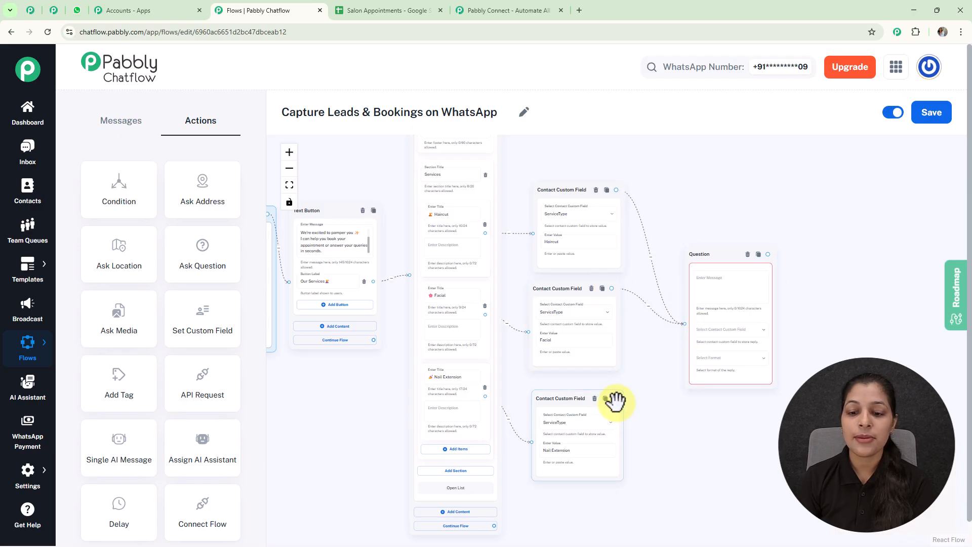
{"action": "left_click_drag", "start_coordinate": [615, 399], "coordinate": [683, 323]}
- Save the question's reply to the FullName field in Any format
{"action": "scroll", "coordinate": [790, 302], "scroll_direction": "up", "scroll_amount": 5}
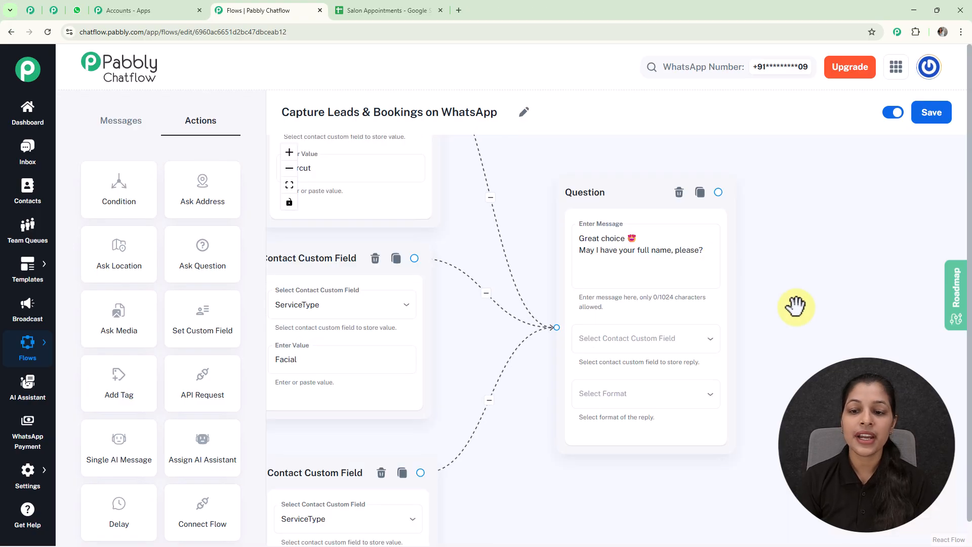
{"action": "left_click", "coordinate": [676, 359]}
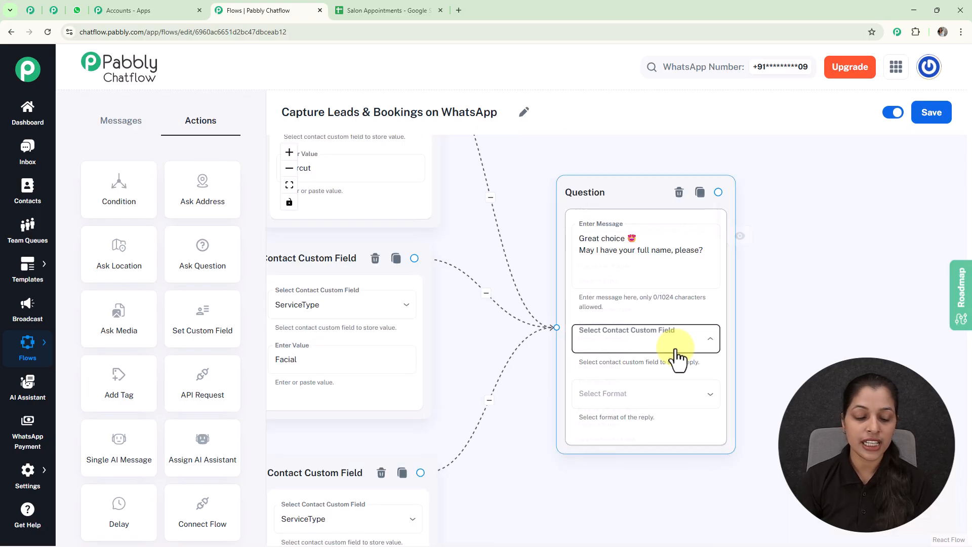
{"action": "scroll", "coordinate": [677, 359], "scroll_direction": "down", "scroll_amount": 5}
{"action": "left_click", "coordinate": [667, 317]}
{"action": "left_click", "coordinate": [683, 396]}
{"action": "left_click", "coordinate": [613, 387]}
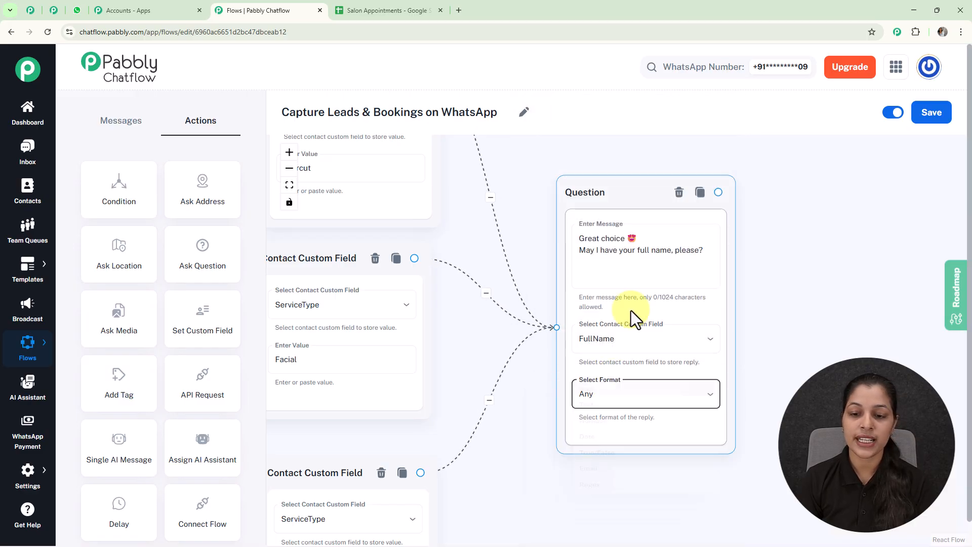
{"action": "scroll", "coordinate": [630, 314], "scroll_direction": "down", "scroll_amount": 4}
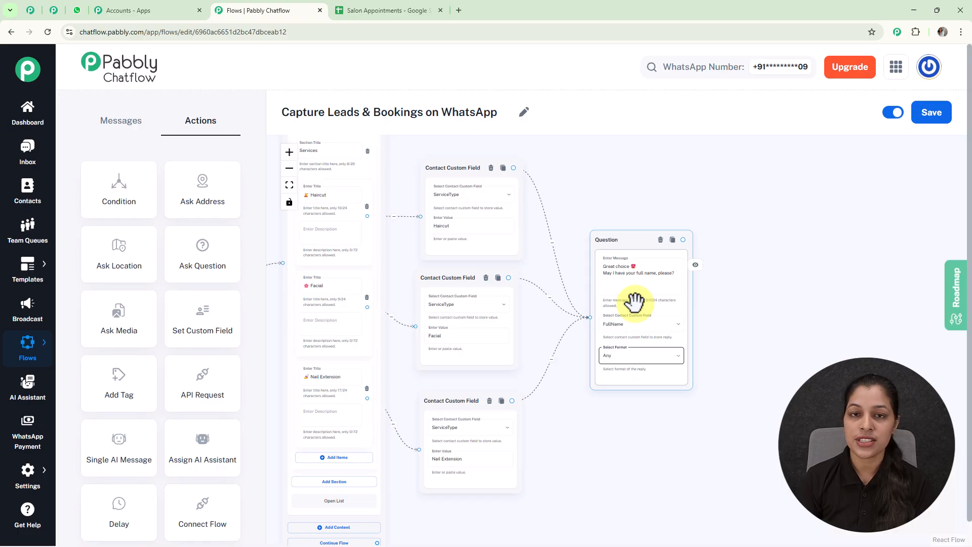
{"action": "scroll", "coordinate": [470, 271], "scroll_direction": "up", "scroll_amount": 4}
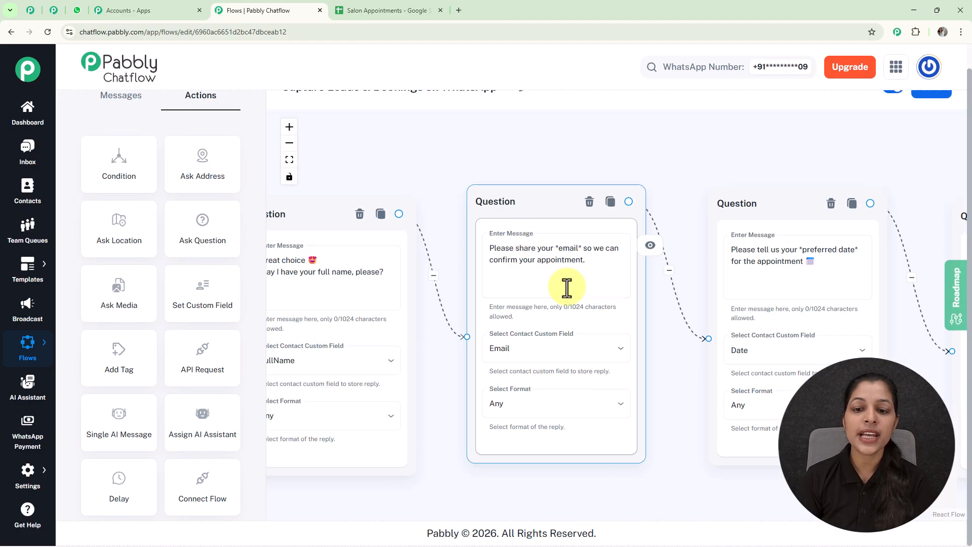
- Set the email question's reply format to Email
{"action": "left_click", "coordinate": [562, 262]}
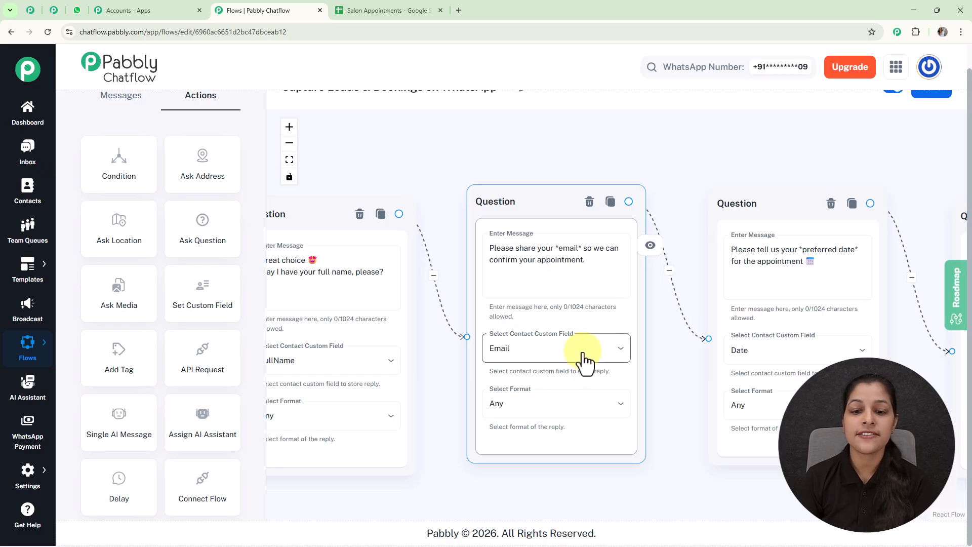
{"action": "left_click", "coordinate": [570, 404]}
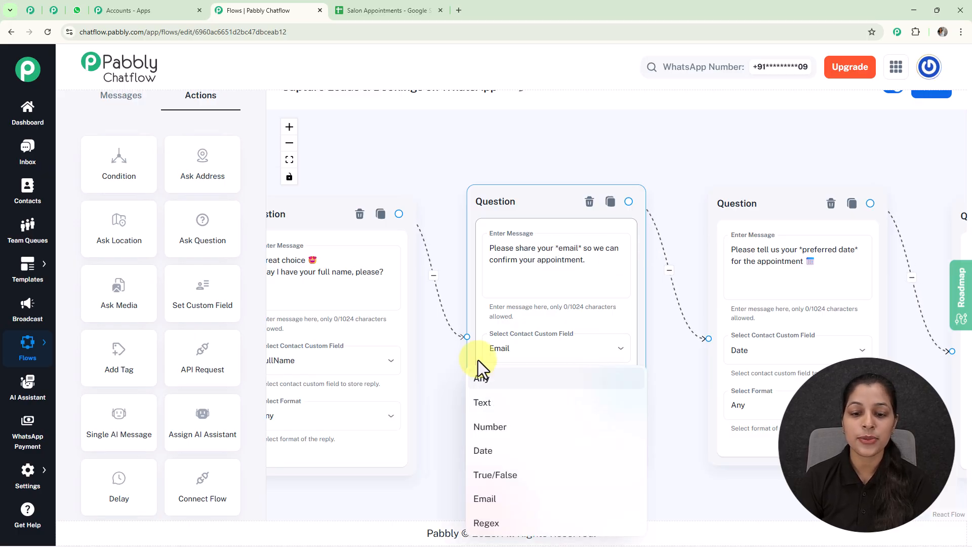
{"action": "left_click", "coordinate": [503, 499]}
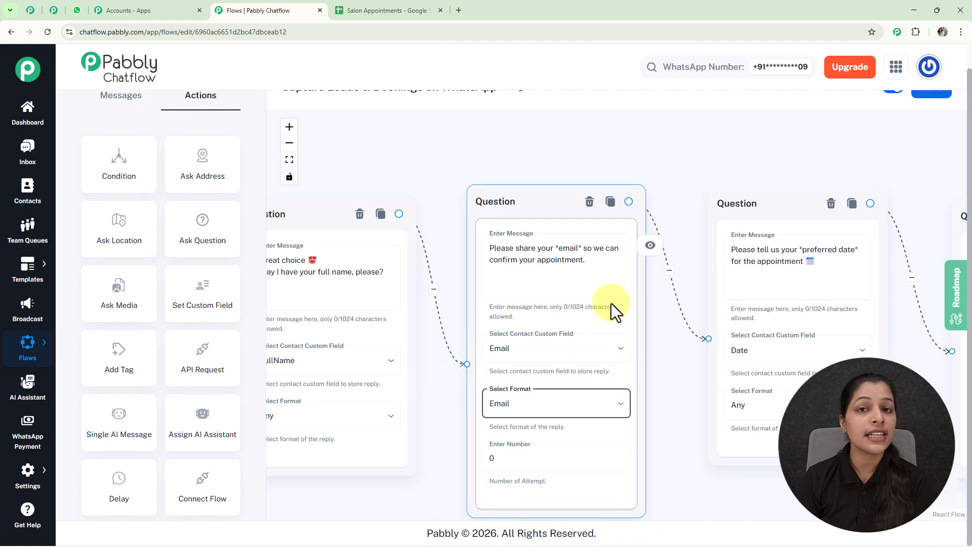
- Allow 1 attempt and add the error message 'Please enter a valid email'
{"action": "scroll", "coordinate": [611, 303], "scroll_direction": "down", "scroll_amount": 3}
{"action": "left_click_drag", "start_coordinate": [690, 456], "coordinate": [654, 364]}
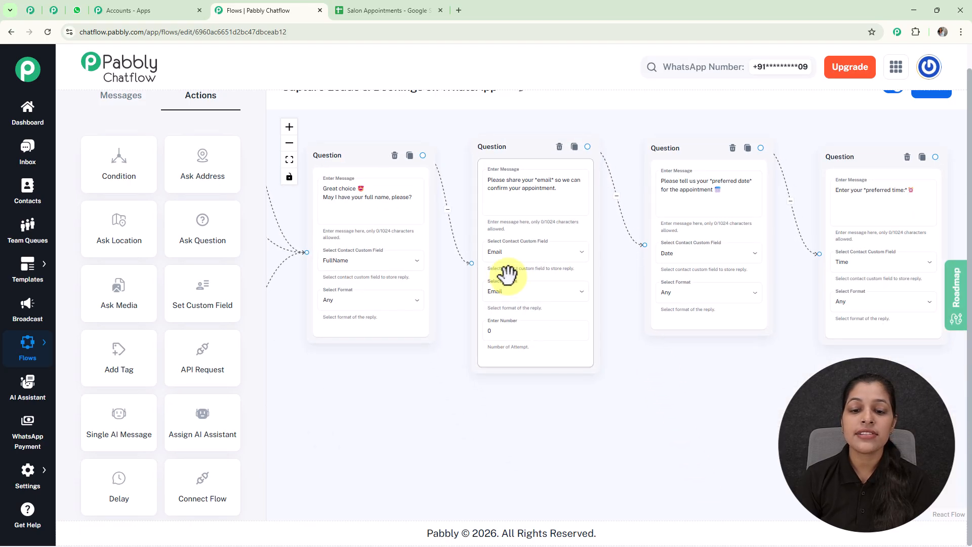
{"action": "left_click", "coordinate": [544, 333]}
{"action": "scroll", "coordinate": [532, 333], "scroll_direction": "up", "scroll_amount": 3}
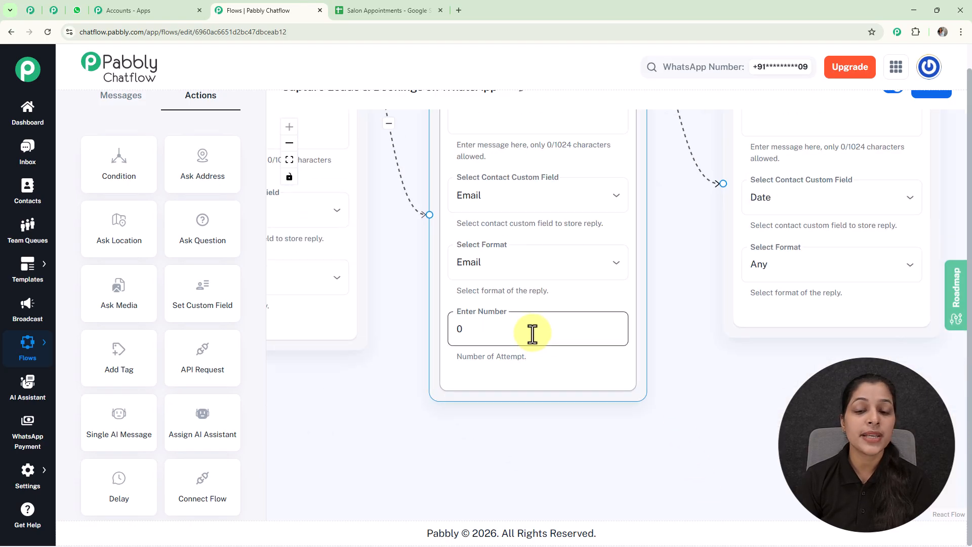
{"action": "key", "text": "BackSpace"}
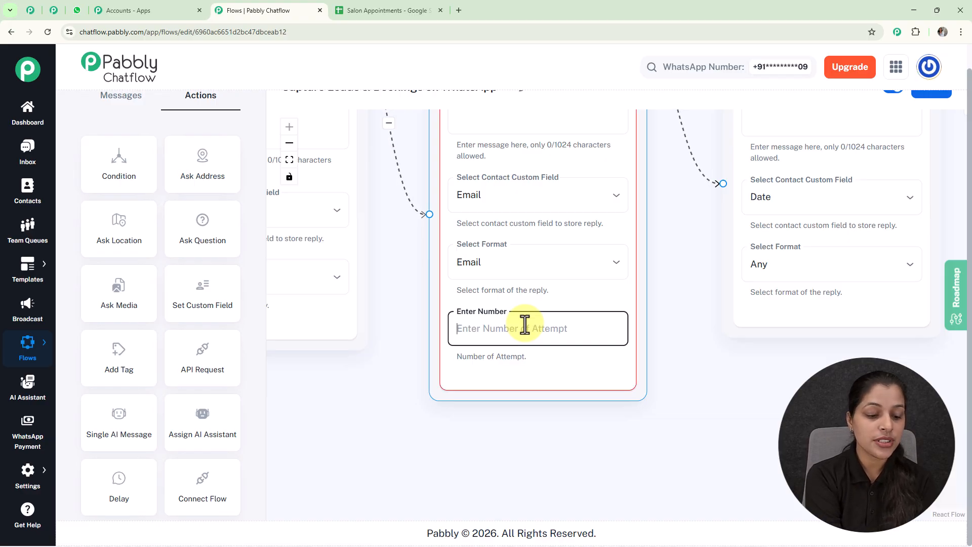
{"action": "type", "text": "1"}
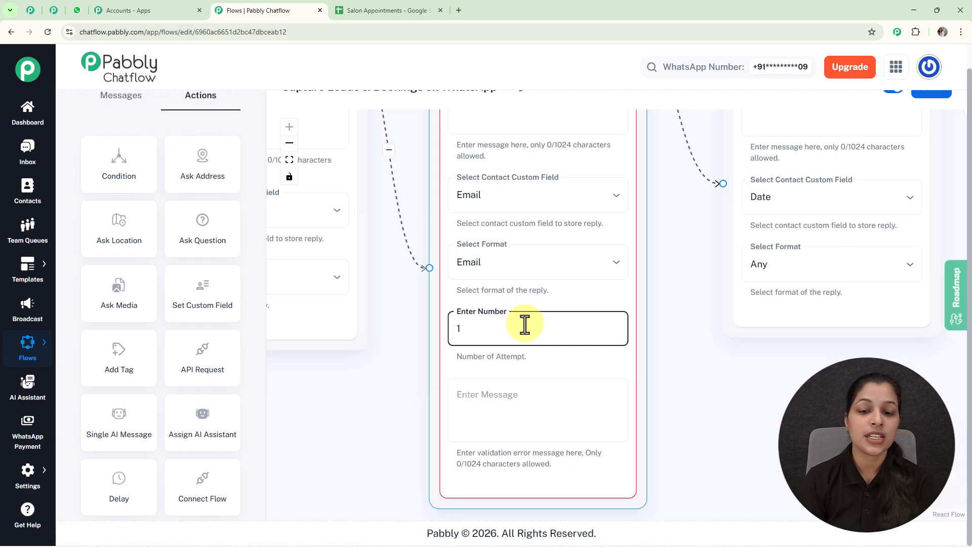
{"action": "left_click", "coordinate": [542, 396]}
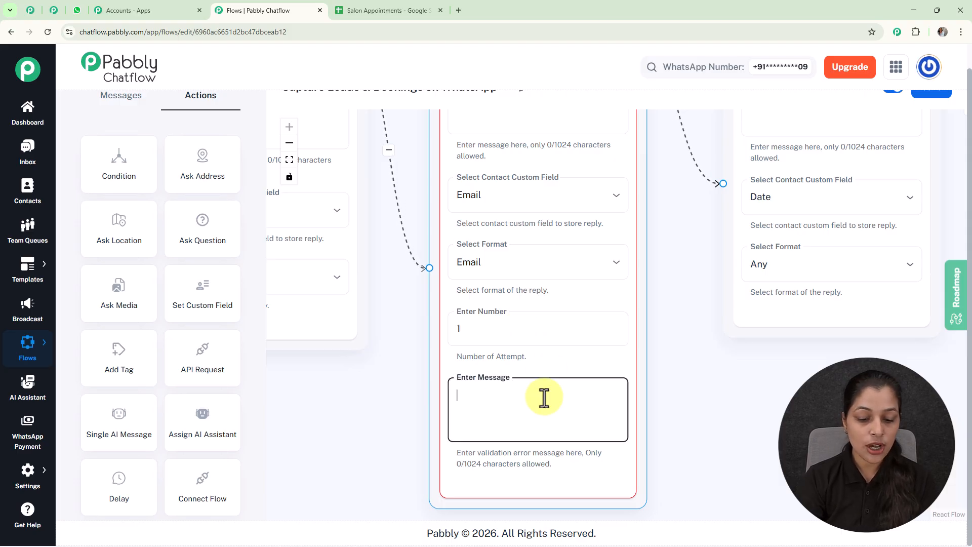
{"action": "type", "text": "Please enter a valid email"}
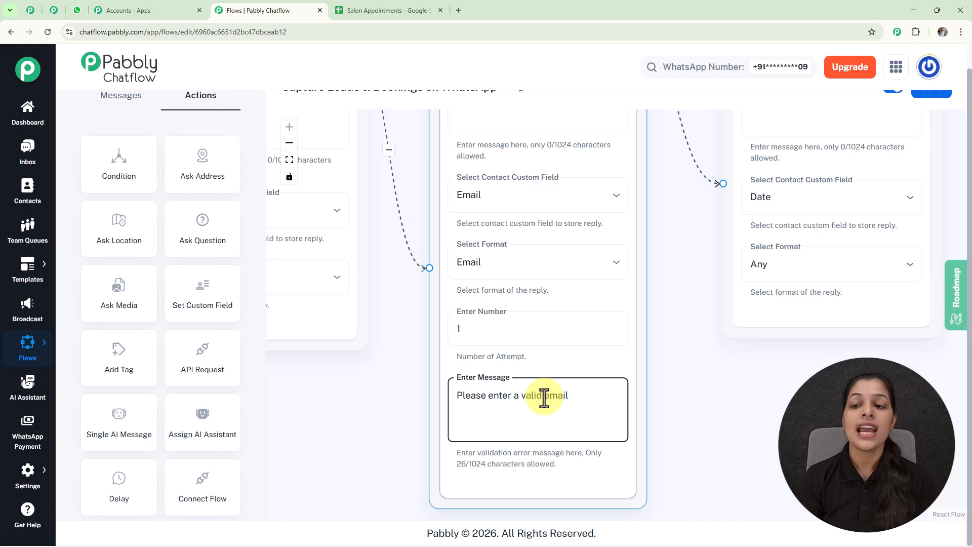
{"action": "scroll", "coordinate": [543, 397], "scroll_direction": "down", "scroll_amount": 5}
- Connect a new API Request step after the preferred-time question and open its settings
{"action": "left_click", "coordinate": [710, 232]}
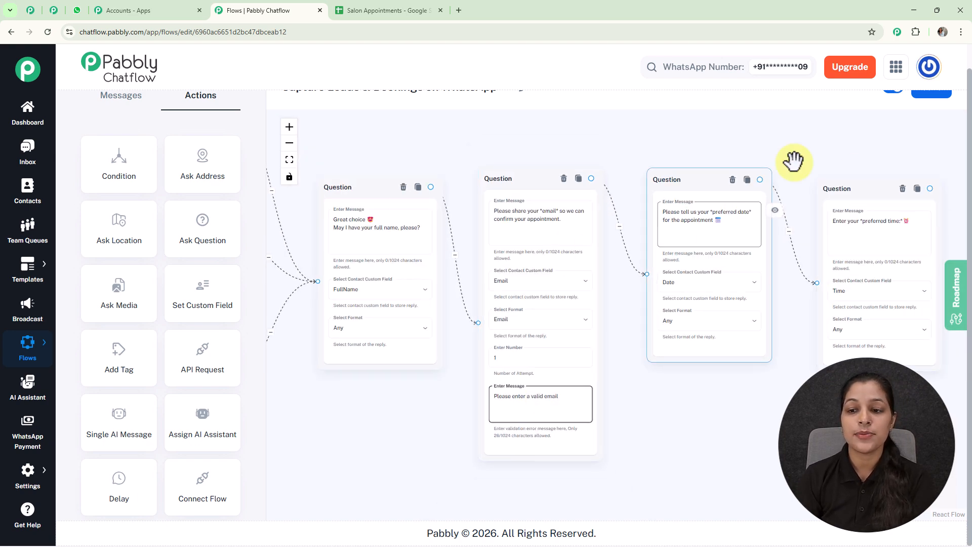
{"action": "scroll", "coordinate": [806, 138], "scroll_direction": "down", "scroll_amount": 2}
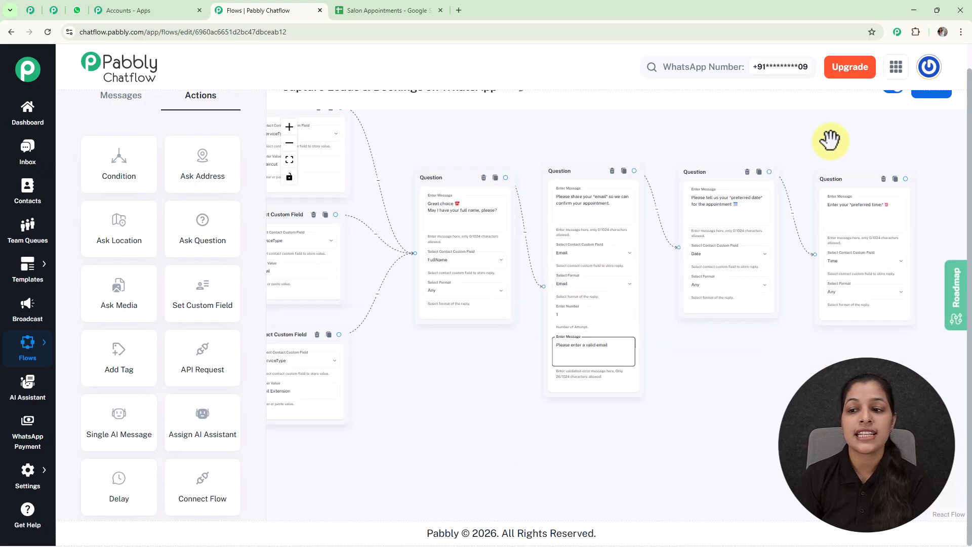
{"action": "scroll", "coordinate": [817, 138], "scroll_direction": "down", "scroll_amount": 2}
{"action": "left_click_drag", "start_coordinate": [825, 147], "coordinate": [673, 174]}
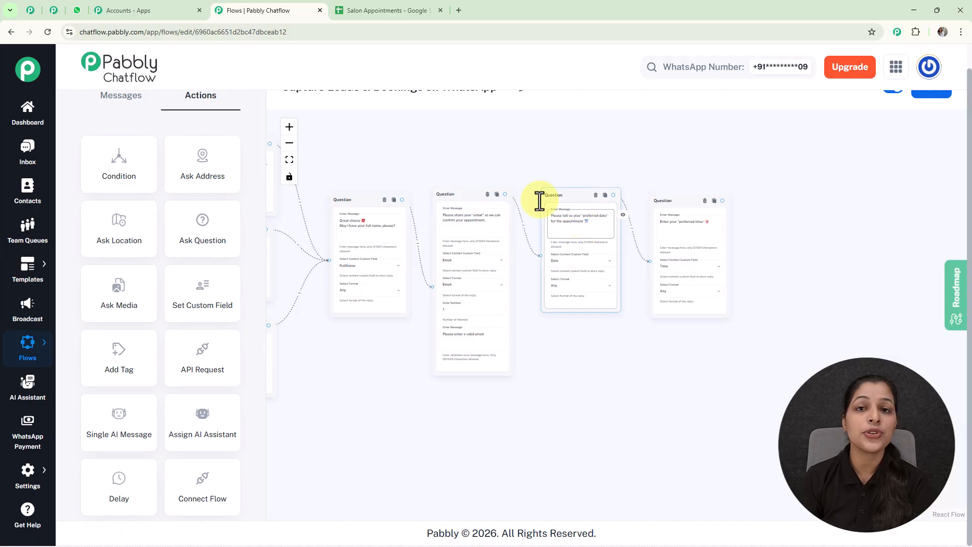
{"action": "left_click_drag", "start_coordinate": [212, 363], "coordinate": [788, 223]}
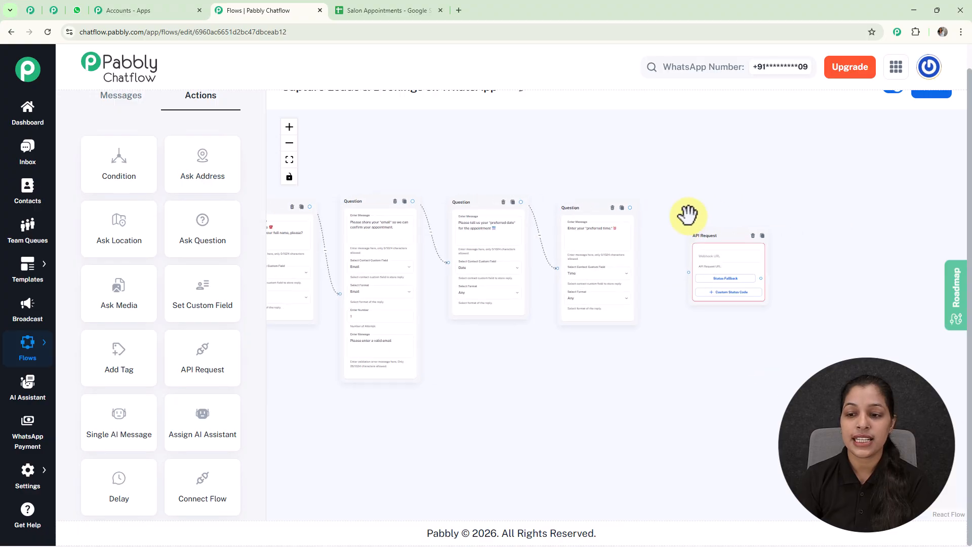
{"action": "left_click_drag", "start_coordinate": [718, 237], "coordinate": [694, 212]}
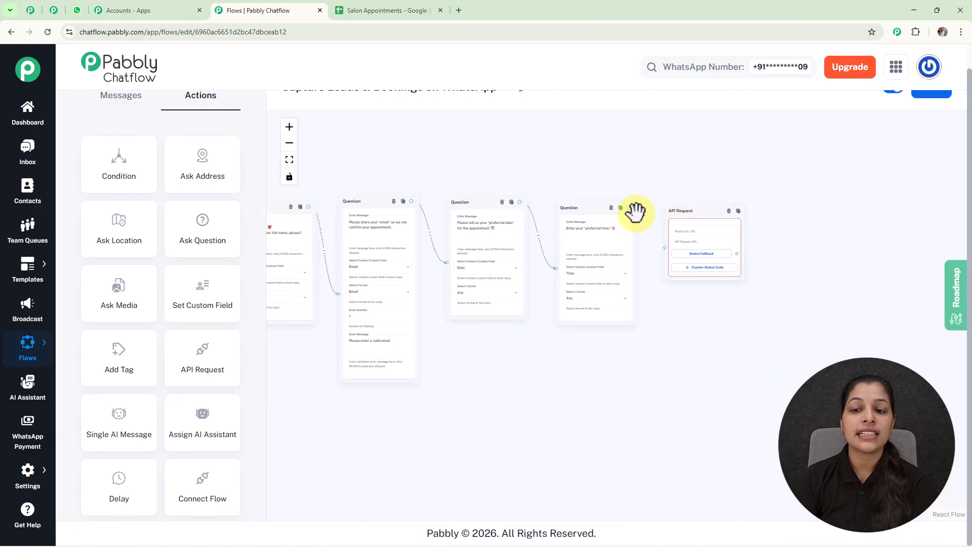
{"action": "scroll", "coordinate": [625, 205], "scroll_direction": "up", "scroll_amount": 5}
{"action": "left_click_drag", "start_coordinate": [620, 201], "coordinate": [697, 286]}
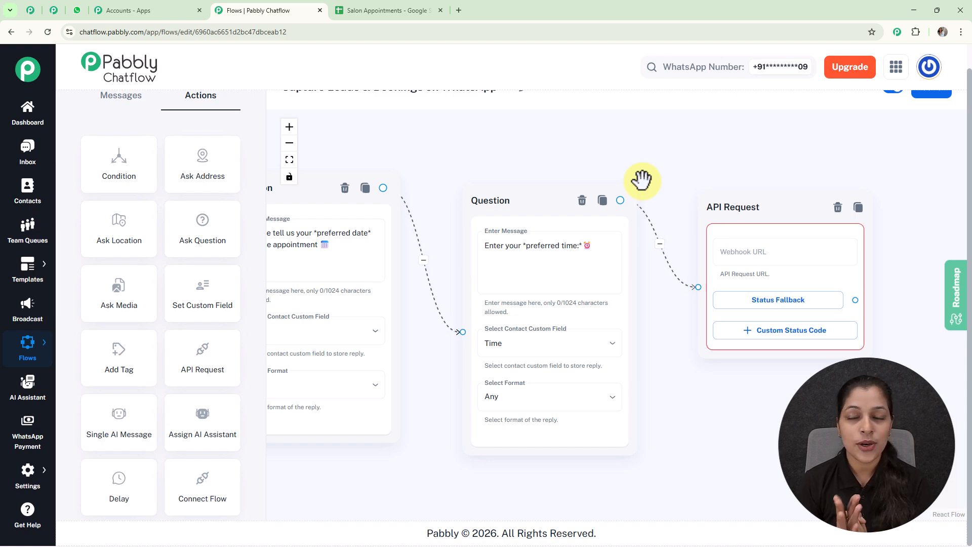
{"action": "left_click", "coordinate": [757, 251]}
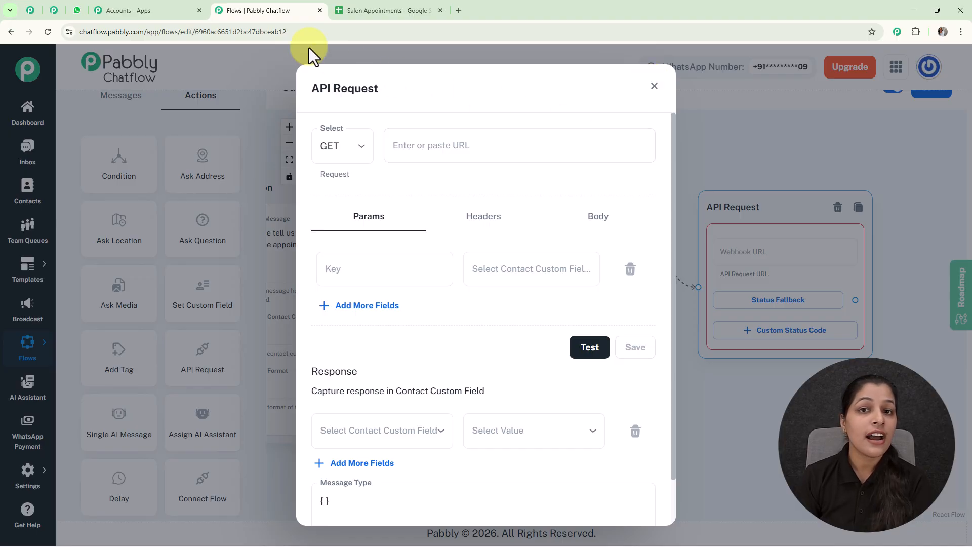
- Launch Pabbly Connect and start a new workflow in the New (Beta) builder
{"action": "left_click", "coordinate": [173, 12]}
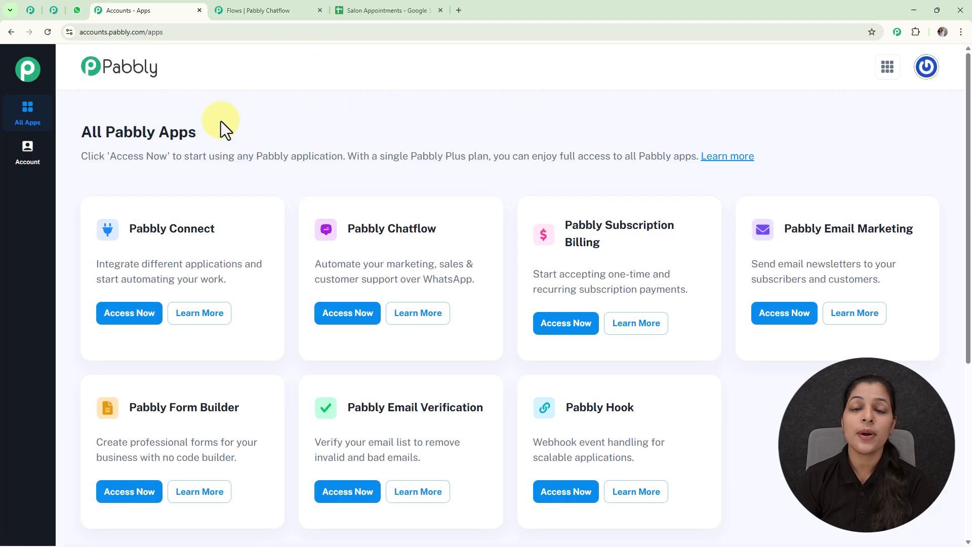
{"action": "left_click", "coordinate": [139, 317]}
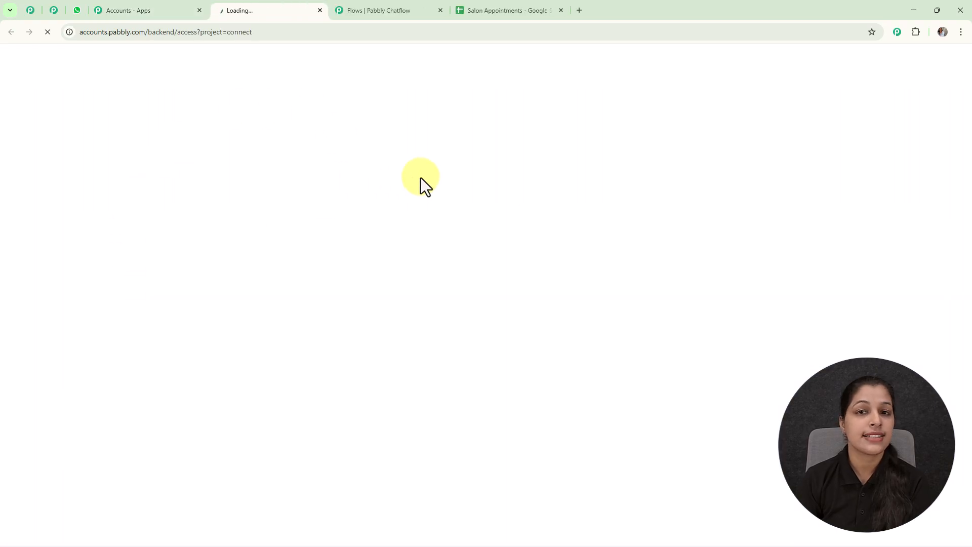
{"action": "left_click", "coordinate": [866, 144]}
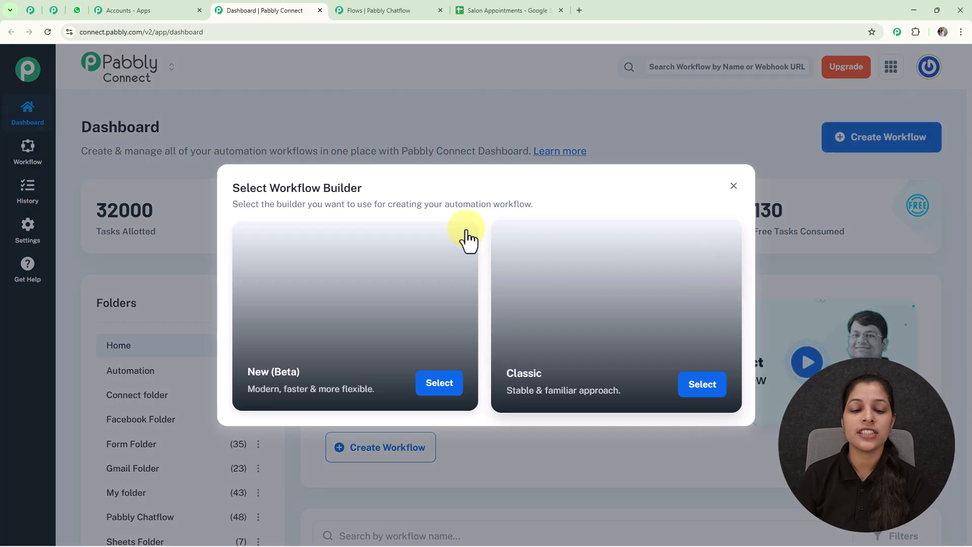
{"action": "left_click", "coordinate": [439, 385]}
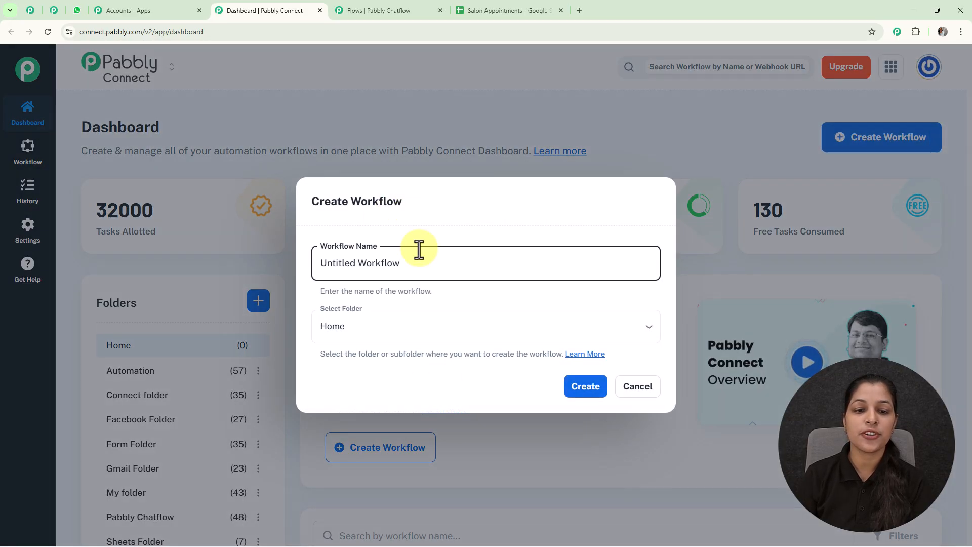
- Create the workflow 'Capture Leads & Bookings on WhatsApp' in the Pabbly Chatflow folder
{"action": "left_click_drag", "start_coordinate": [417, 263], "coordinate": [287, 249]}
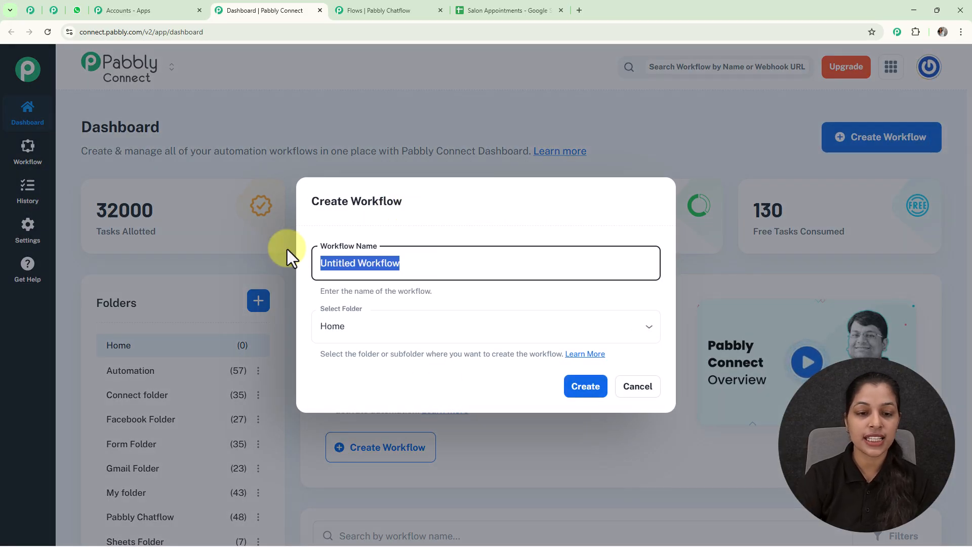
{"action": "key", "text": "BackSpace"}
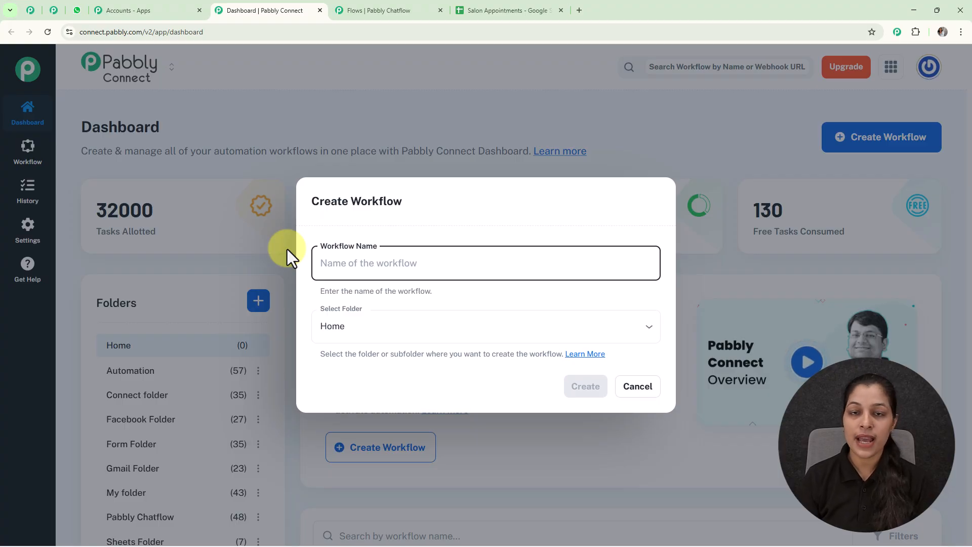
{"action": "left_click", "coordinate": [412, 260]}
{"action": "type", "text": "Capture Leads & Bookings on WhatsApp"}
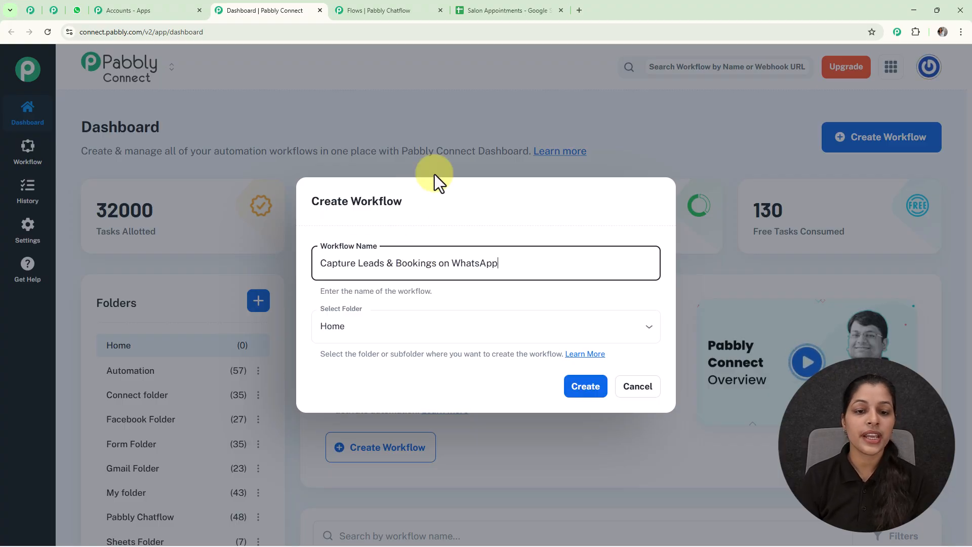
{"action": "left_click", "coordinate": [649, 330]}
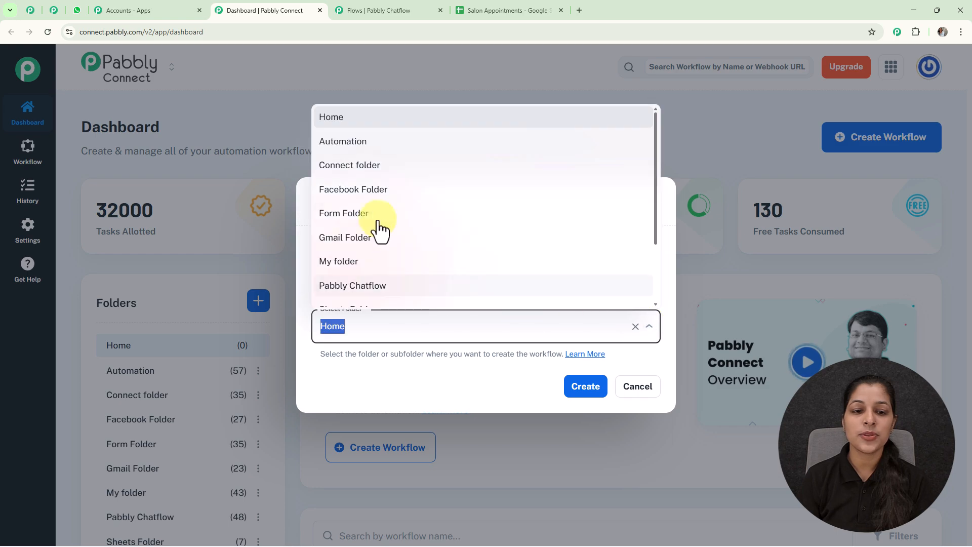
{"action": "left_click", "coordinate": [361, 287]}
{"action": "left_click", "coordinate": [586, 393]}
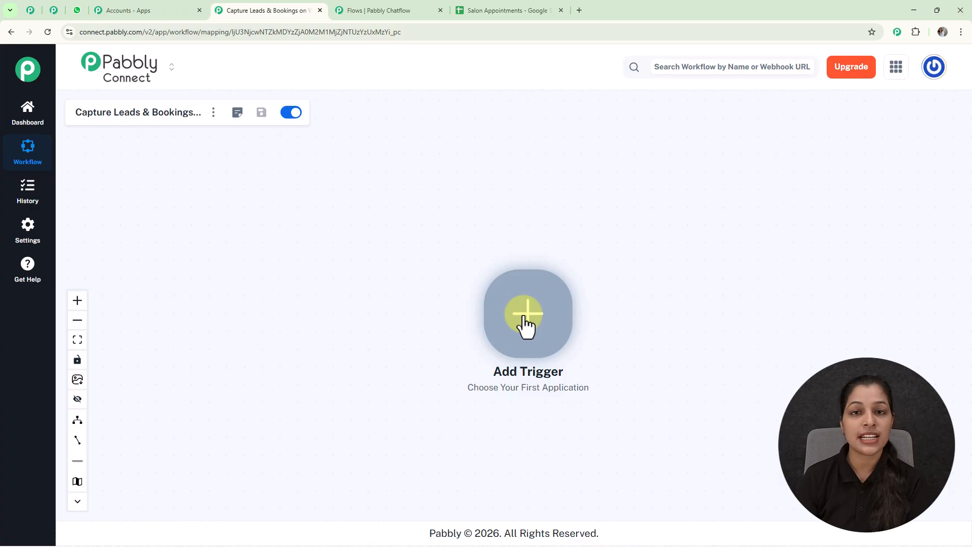
- Set Pabbly Chatflow's New Message Received as the trigger, connect it, and copy its webhook URL
{"action": "left_click", "coordinate": [524, 319]}
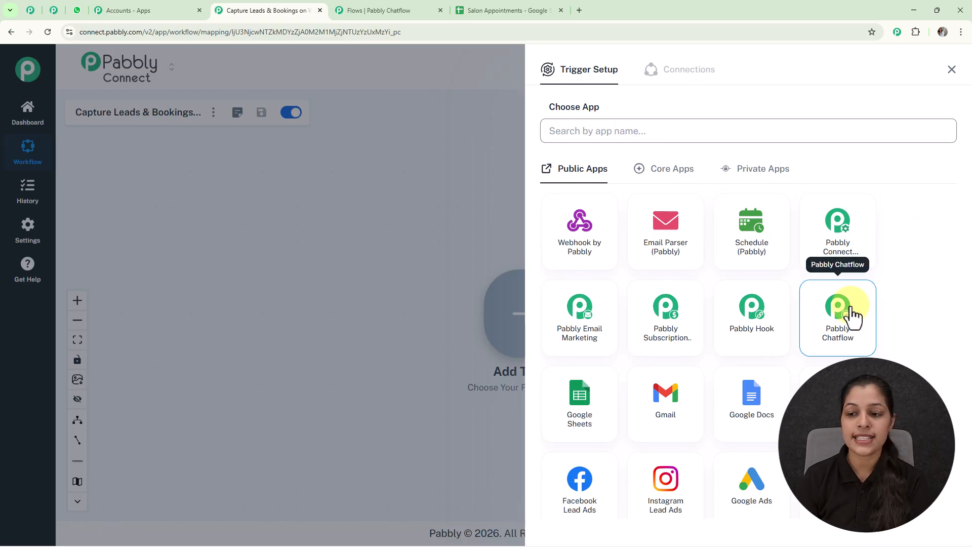
{"action": "left_click", "coordinate": [681, 183]}
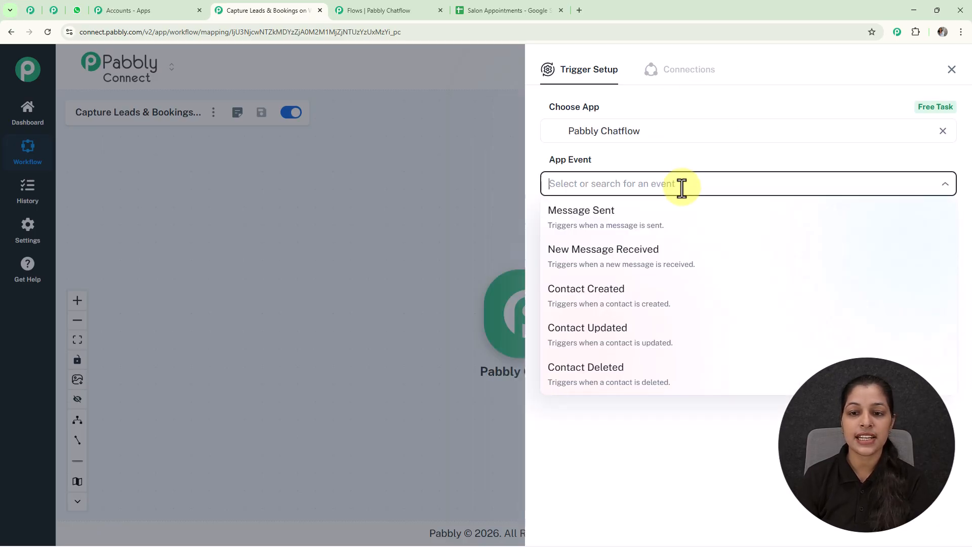
{"action": "left_click", "coordinate": [567, 263]}
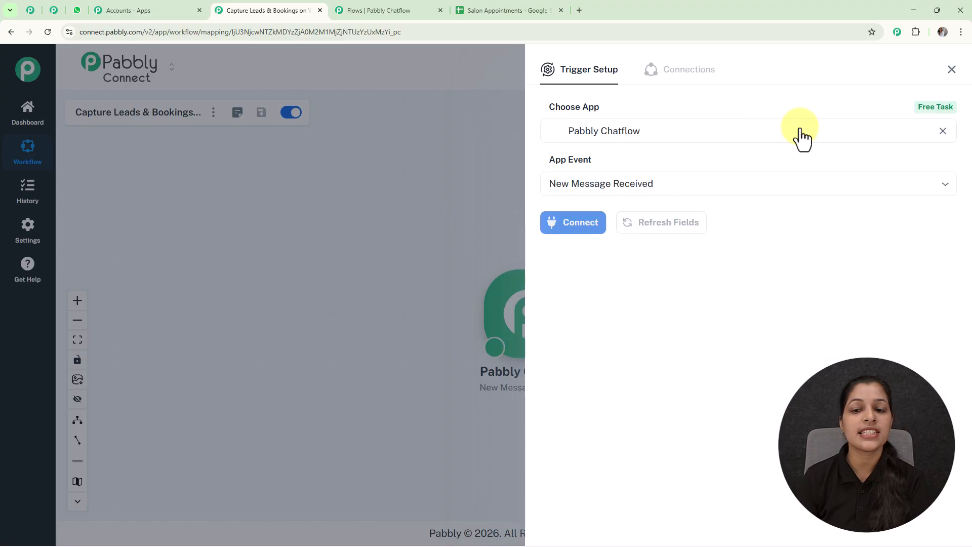
{"action": "left_click", "coordinate": [559, 223]}
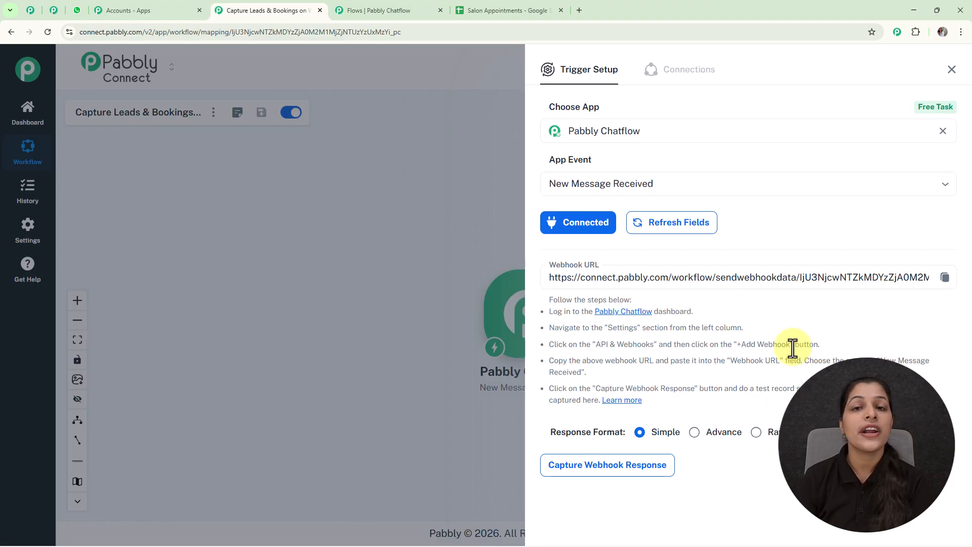
{"action": "left_click", "coordinate": [945, 277]}
{"action": "left_click", "coordinate": [375, 10]}
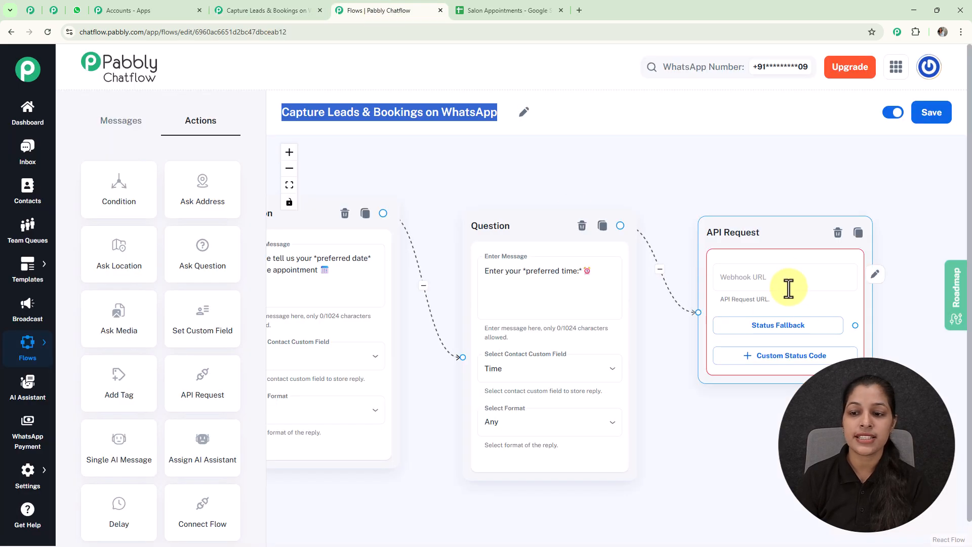
- Make the API Request a POST to the copied Pabbly Connect webhook URL
{"action": "left_click", "coordinate": [713, 276]}
{"action": "left_click", "coordinate": [353, 149]}
{"action": "left_click", "coordinate": [329, 201]}
{"action": "left_click", "coordinate": [464, 151]}
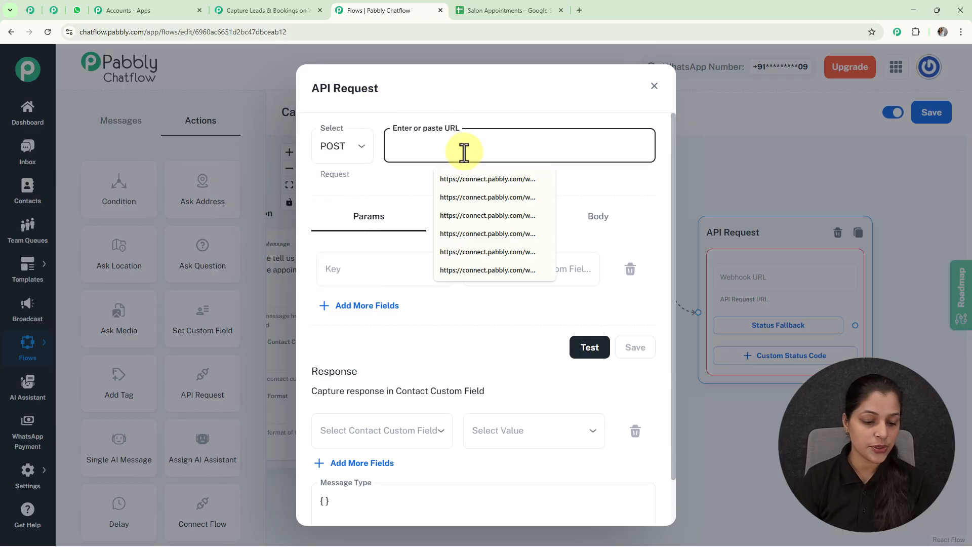
{"action": "key", "text": "ctrl+v"}
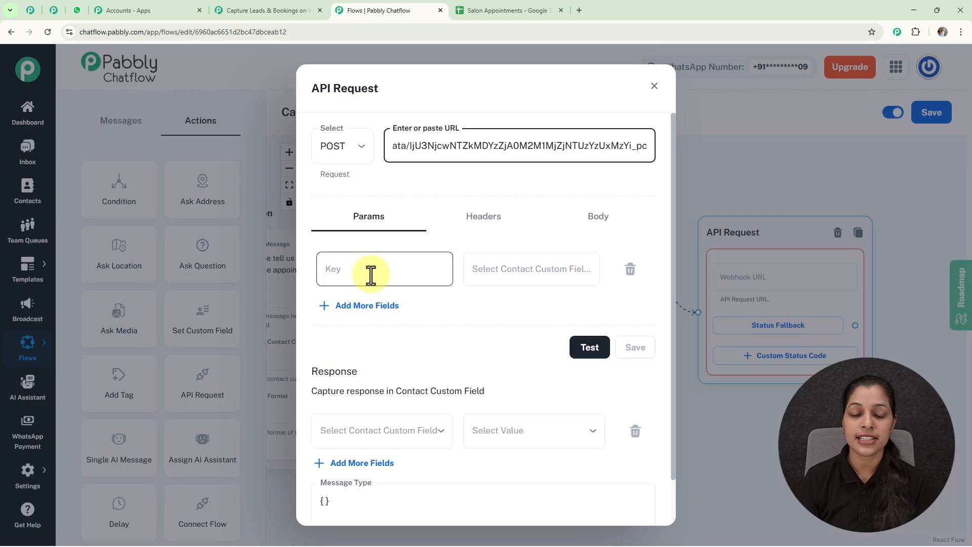
- Map the Service parameter to $ServiceType and start the request test
{"action": "left_click", "coordinate": [392, 278]}
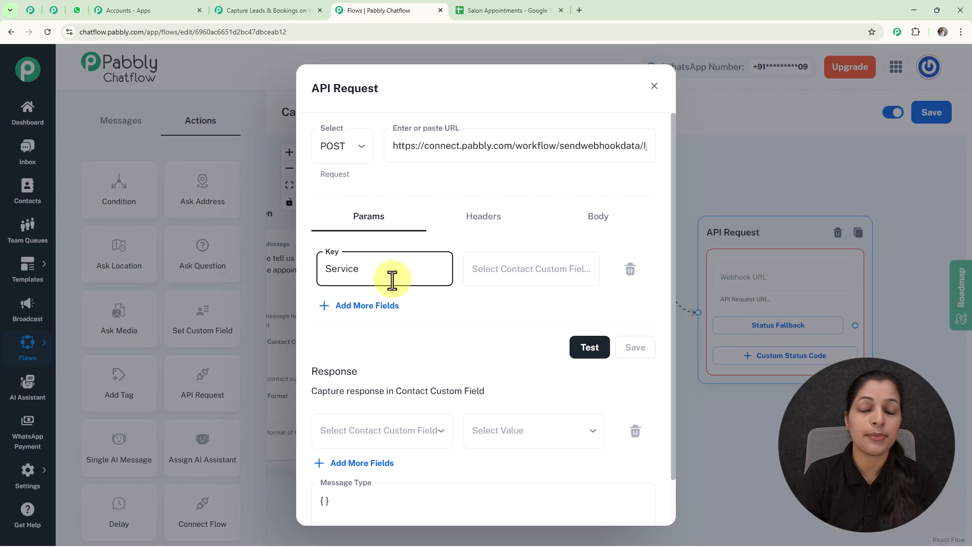
{"action": "left_click", "coordinate": [508, 267]}
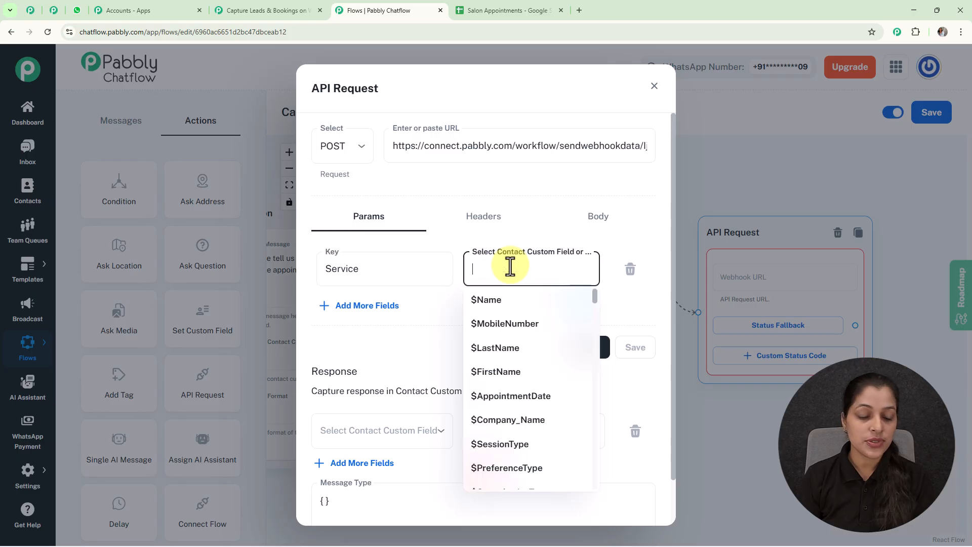
{"action": "type", "text": "ser"}
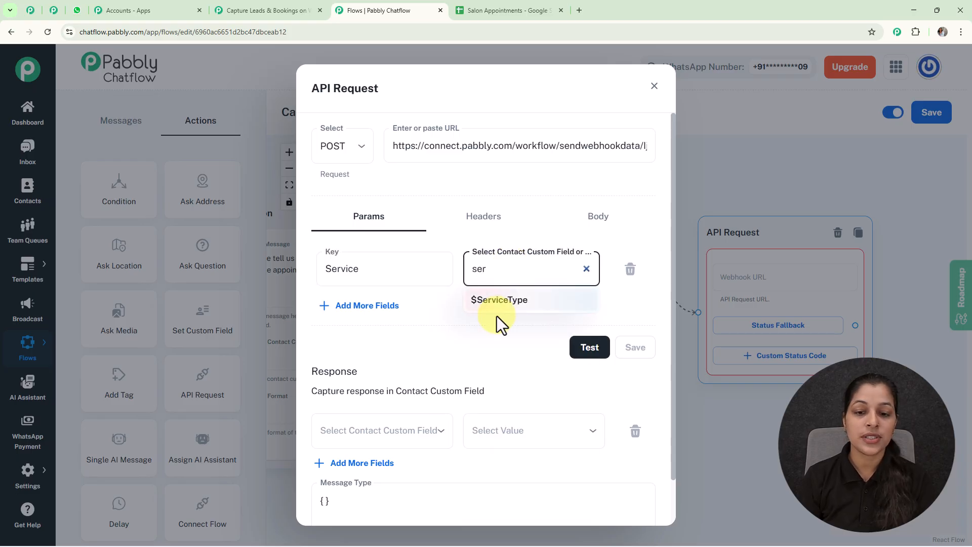
{"action": "left_click", "coordinate": [496, 304]}
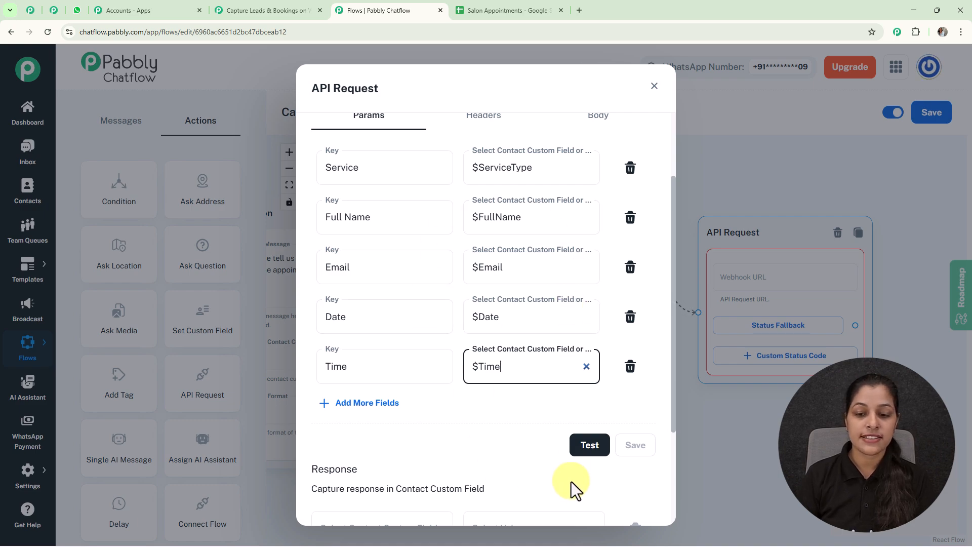
{"action": "left_click", "coordinate": [582, 452]}
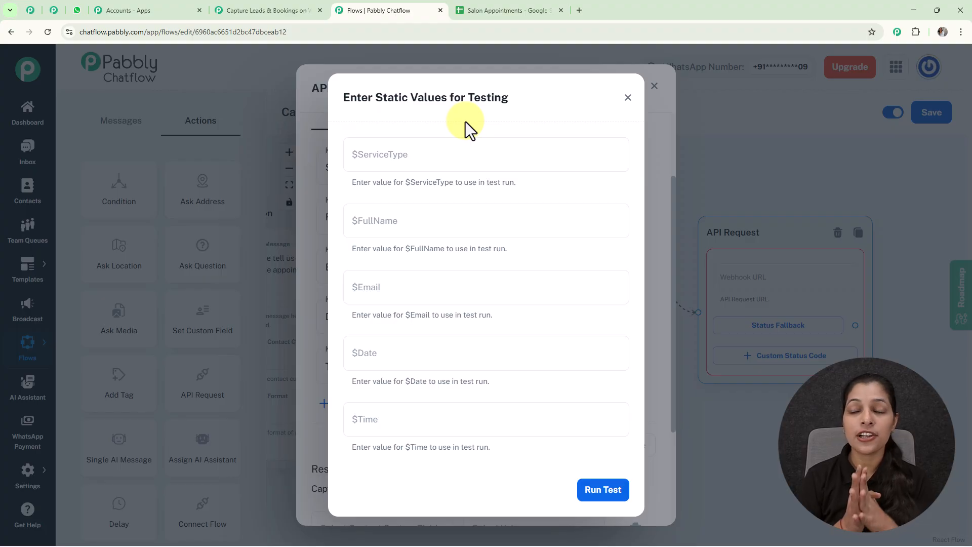
- Run the API test with Haircut, a sample name and e-mail, 21-01-2026 and 1 P.M
{"action": "left_click", "coordinate": [466, 168]}
{"action": "type", "text": "H"}
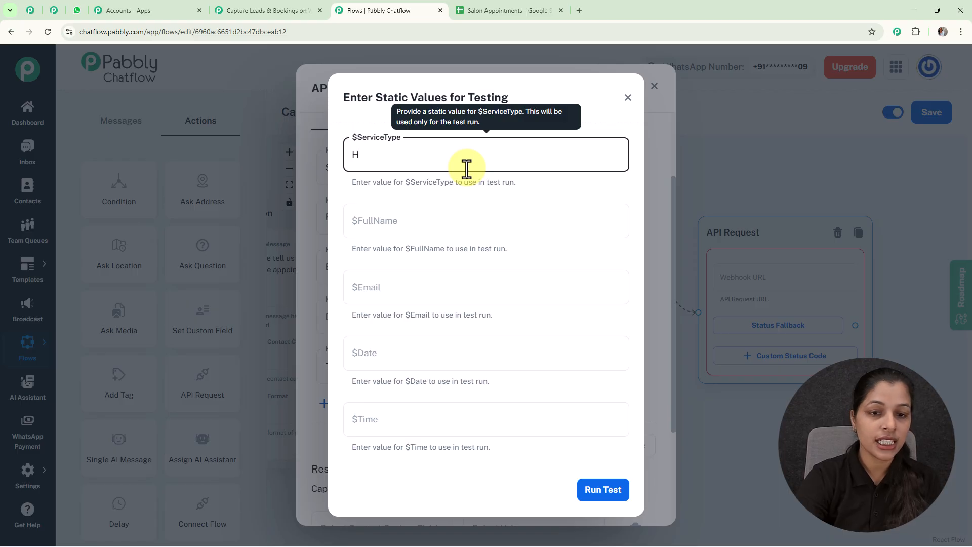
{"action": "type", "text": "aircut"}
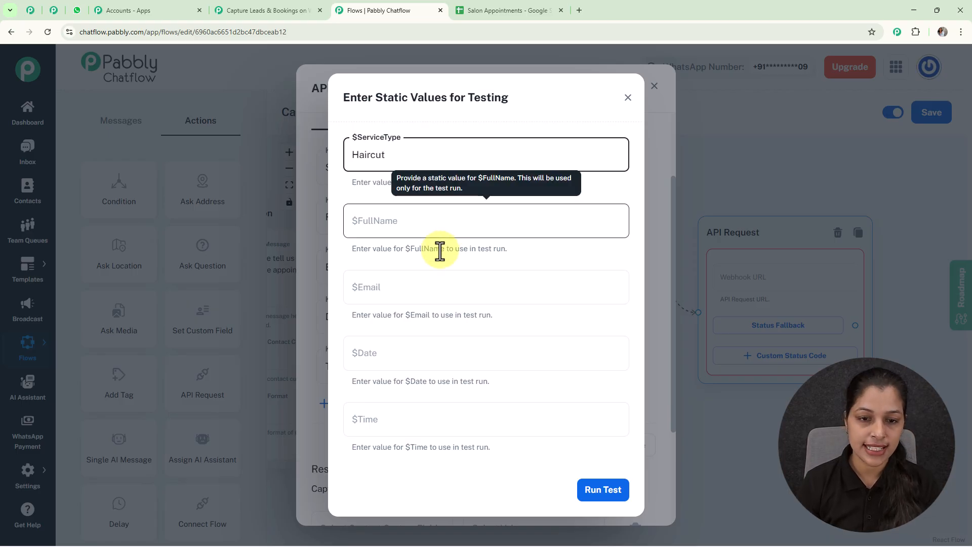
{"action": "left_click", "coordinate": [439, 223]}
{"action": "type", "text": "Smart User"}
{"action": "left_click", "coordinate": [427, 291]}
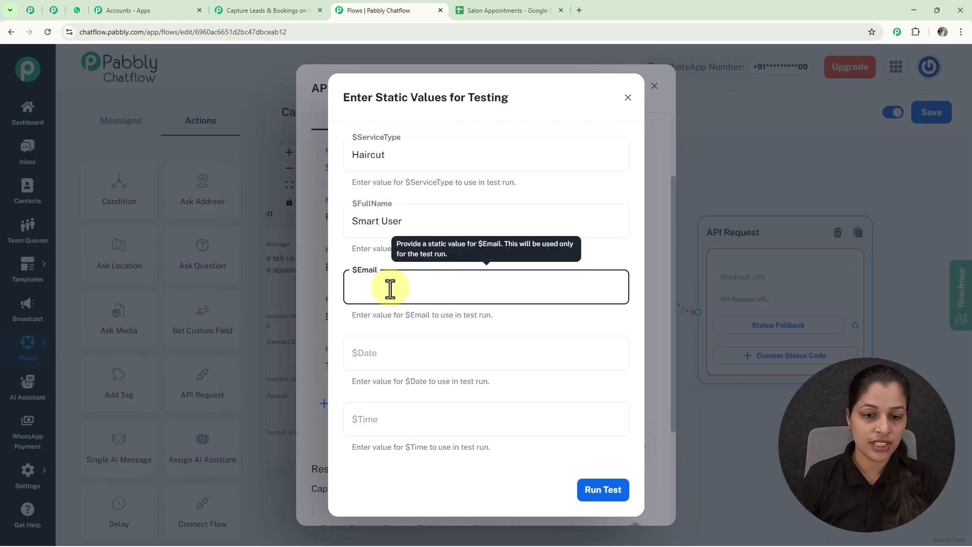
{"action": "left_click", "coordinate": [406, 319]}
{"action": "left_click", "coordinate": [437, 366]}
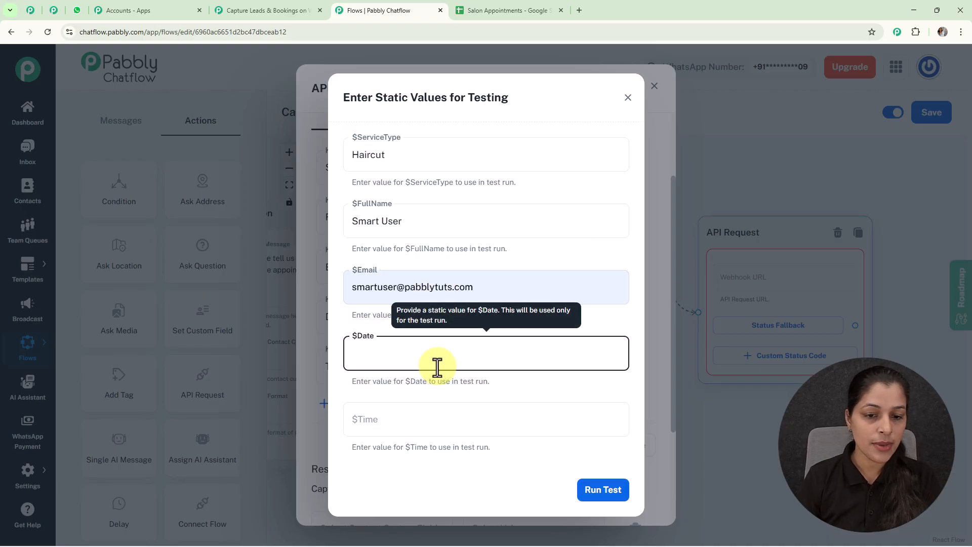
{"action": "type", "text": "21"}
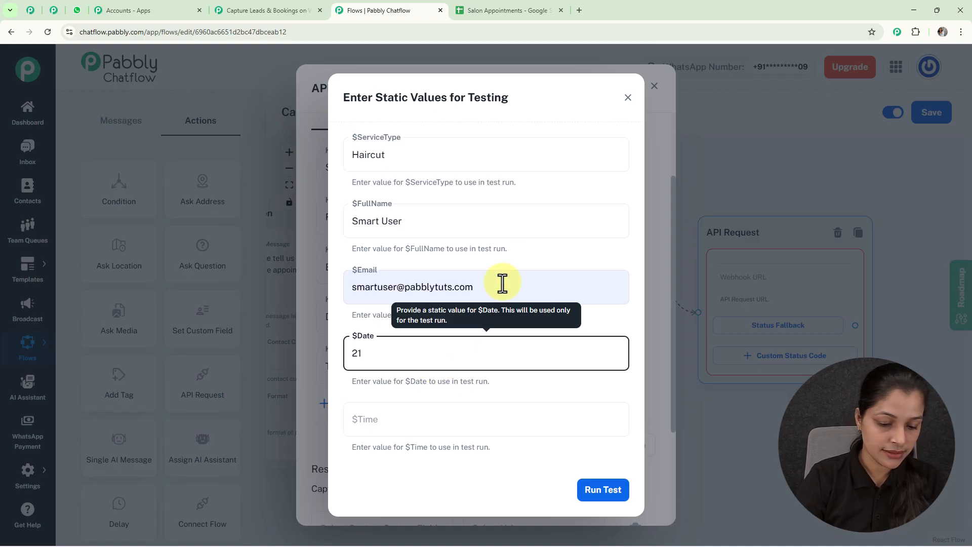
{"action": "type", "text": "-01-2026"}
{"action": "key", "text": "Tab"}
{"action": "type", "text": "1 P.M."}
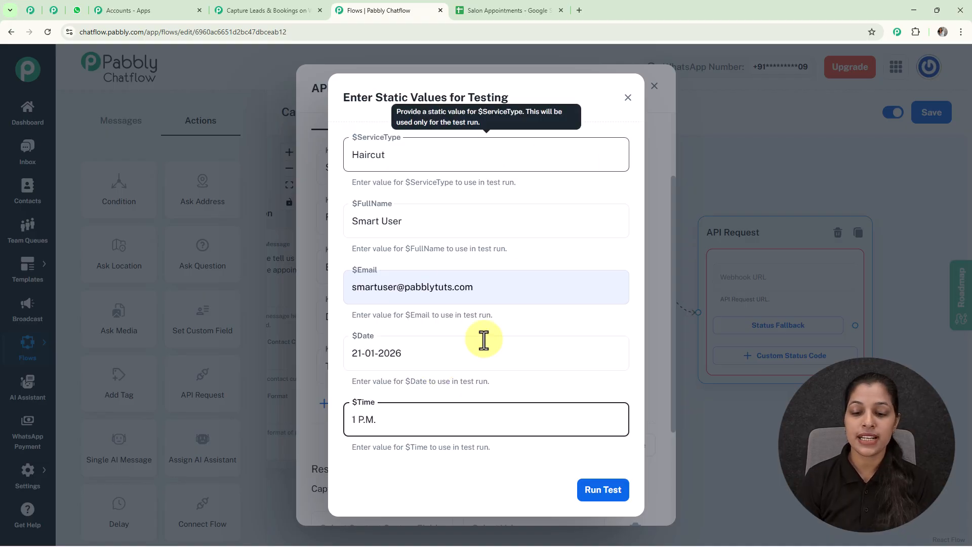
{"action": "left_click", "coordinate": [610, 488]}
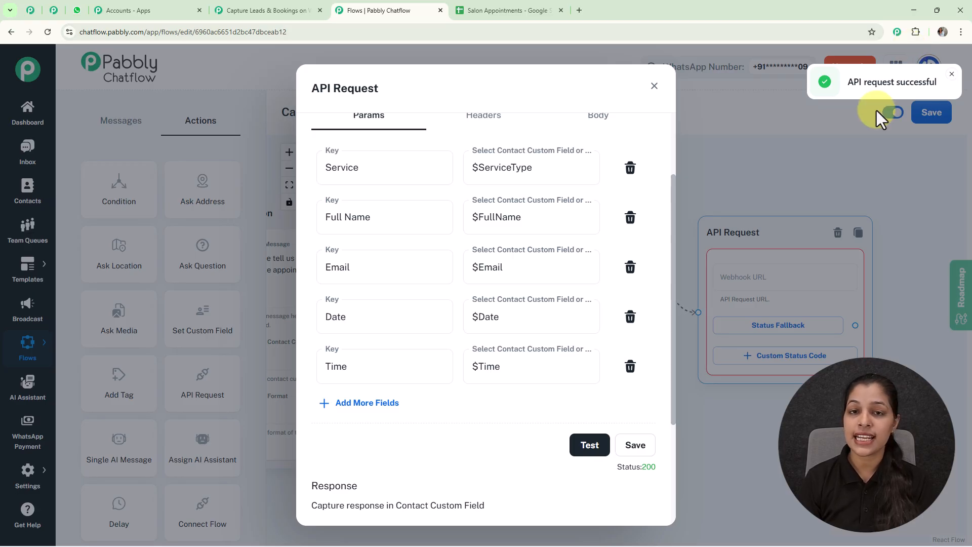
- Back in Pabbly Connect, add a Google Sheets 'Add New Row' action after the Chatflow trigger
{"action": "left_click", "coordinate": [247, 7]}
{"action": "scroll", "coordinate": [749, 386], "scroll_direction": "down", "scroll_amount": 6}
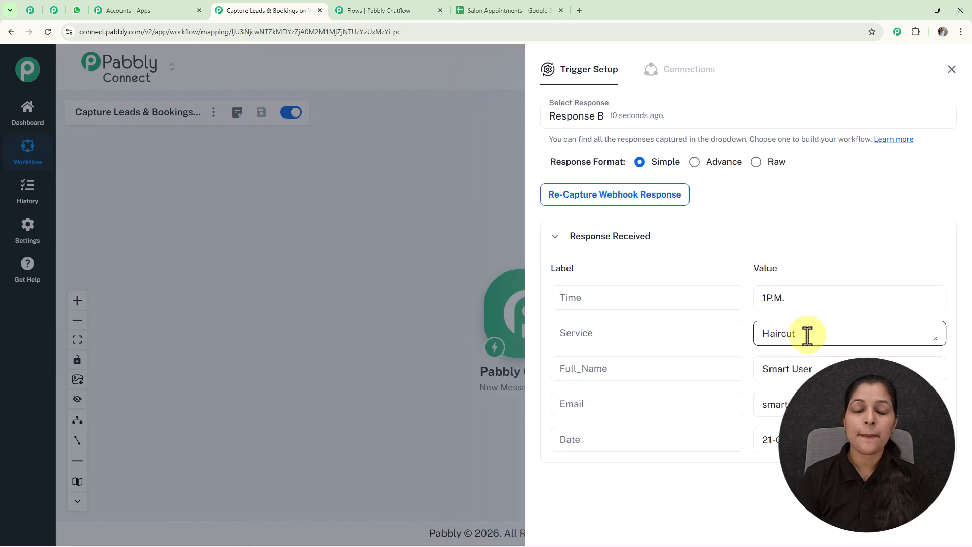
{"action": "left_click", "coordinate": [950, 71]}
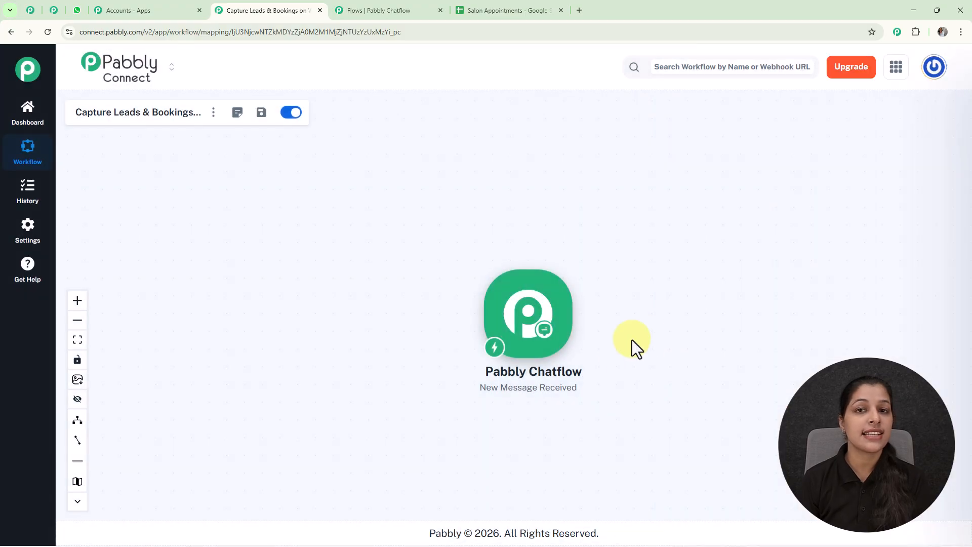
{"action": "scroll", "coordinate": [675, 336], "scroll_direction": "up", "scroll_amount": 4}
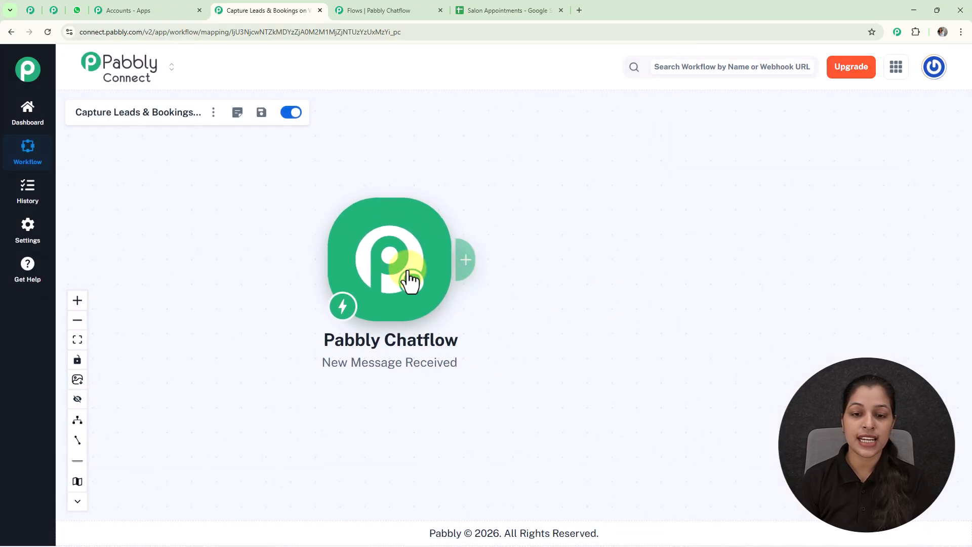
{"action": "left_click", "coordinate": [469, 258]}
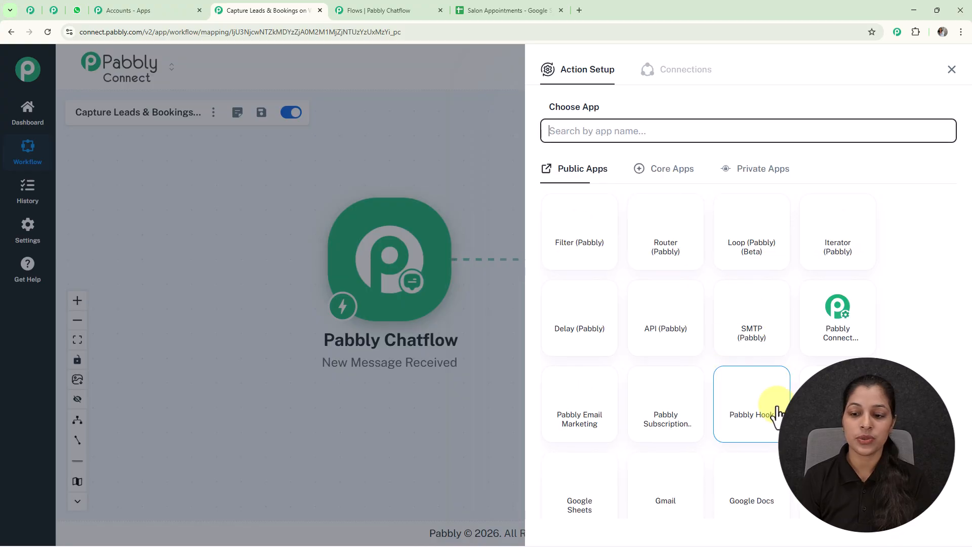
{"action": "left_click", "coordinate": [577, 486]}
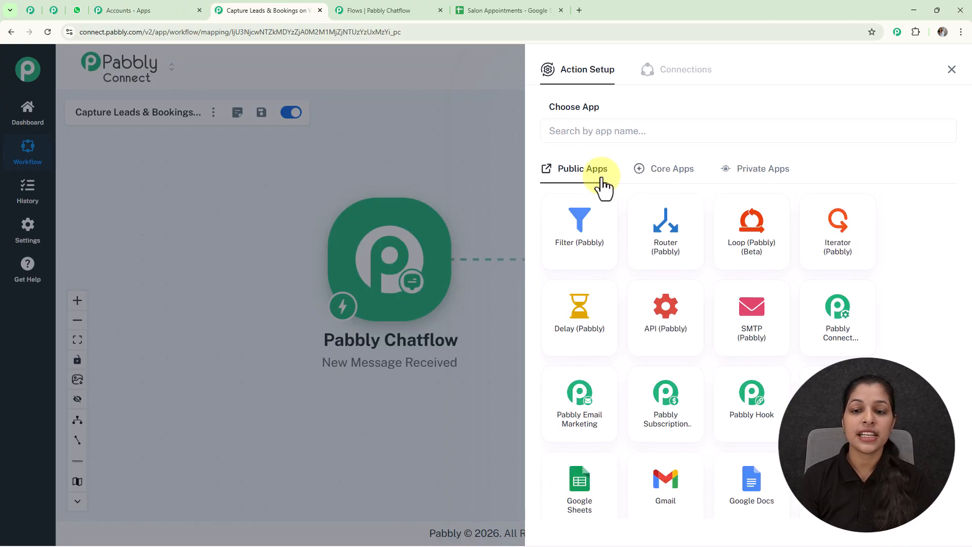
{"action": "left_click", "coordinate": [601, 191]}
{"action": "left_click", "coordinate": [581, 230]}
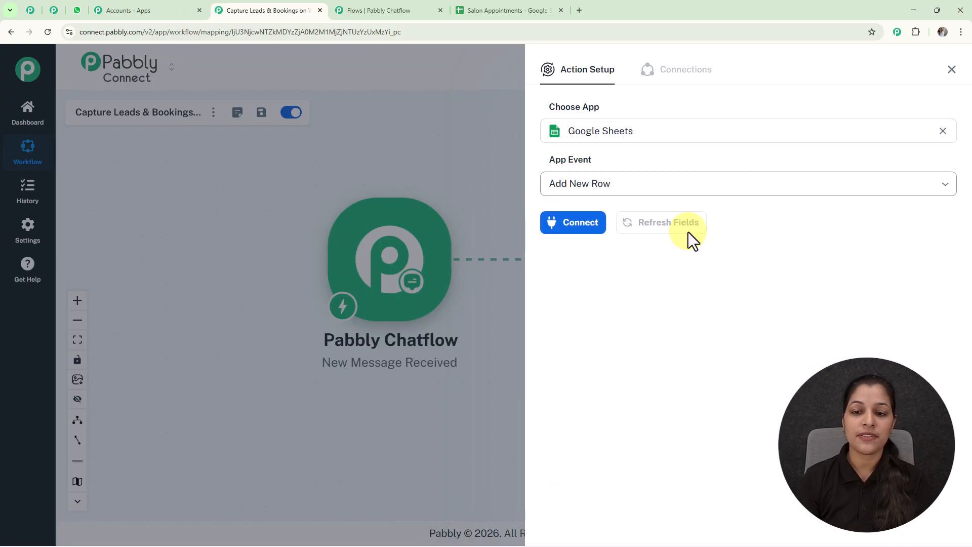
- Connect the action through the existing Google Sheets #12 connection and save it
{"action": "left_click", "coordinate": [590, 225]}
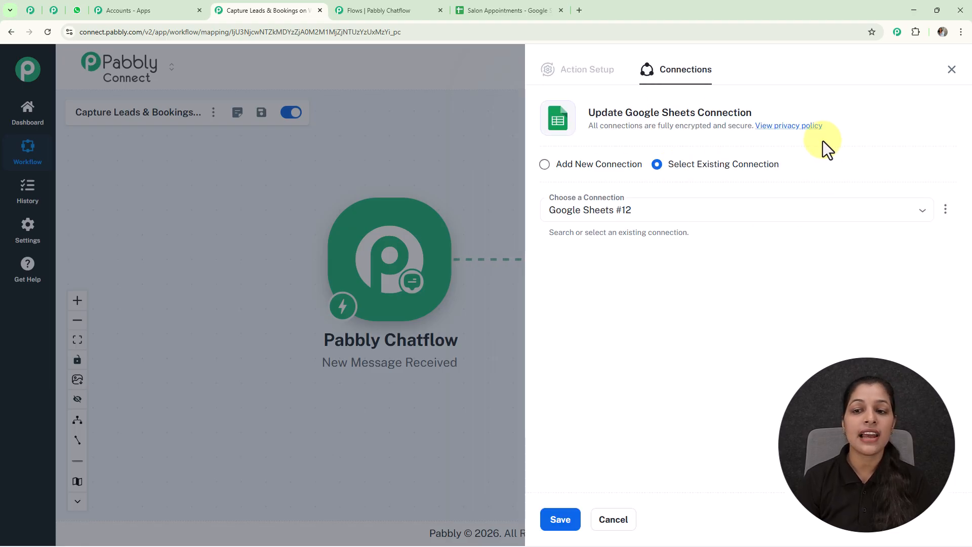
{"action": "left_click", "coordinate": [548, 165]}
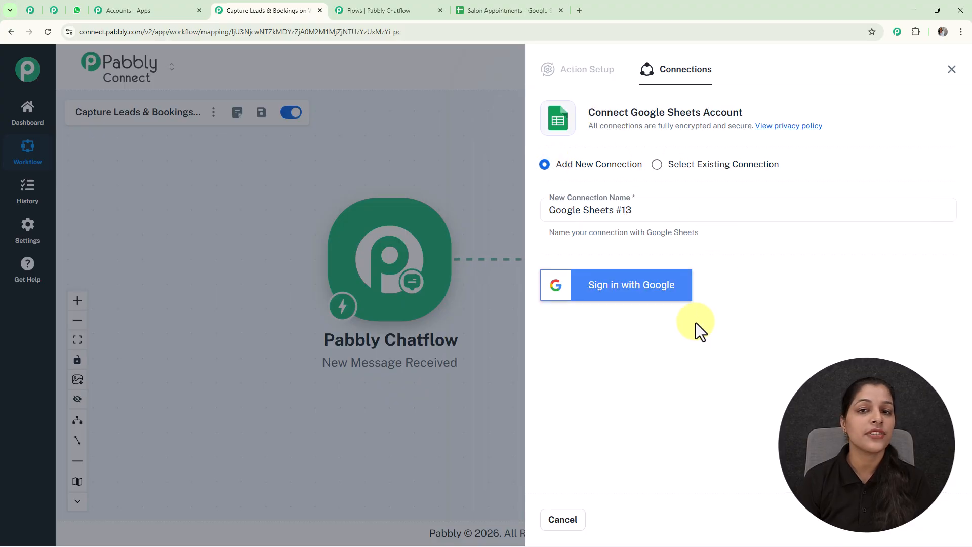
{"action": "left_click", "coordinate": [658, 165]}
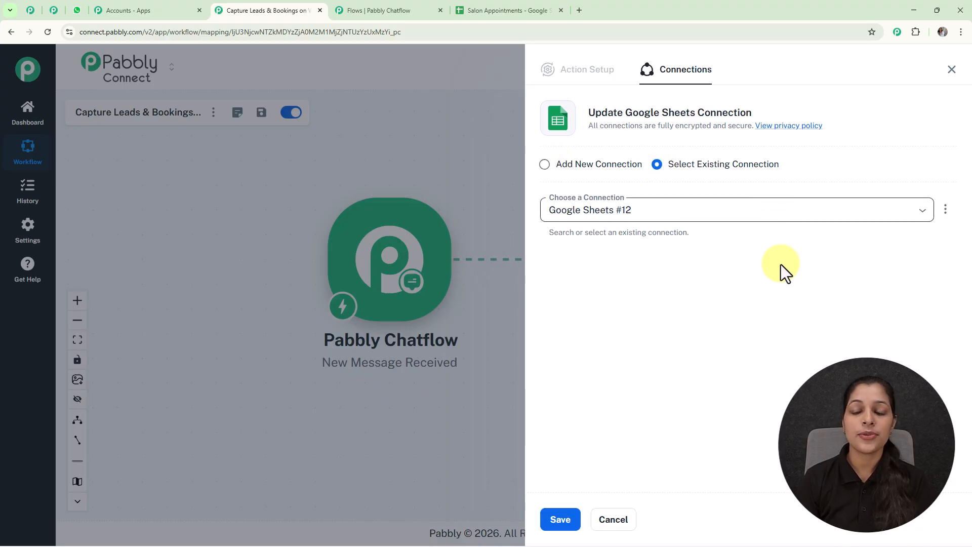
{"action": "left_click", "coordinate": [562, 520]}
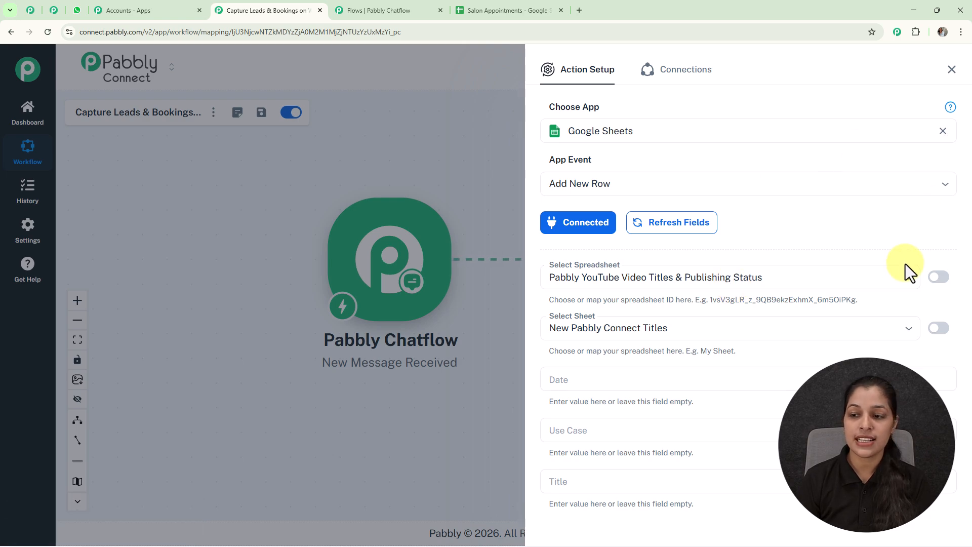
- Target the Salon Appointments spreadsheet's Sheet1, revealing its Service, Full Name, Email, Date and Time fields
{"action": "left_click", "coordinate": [909, 277]}
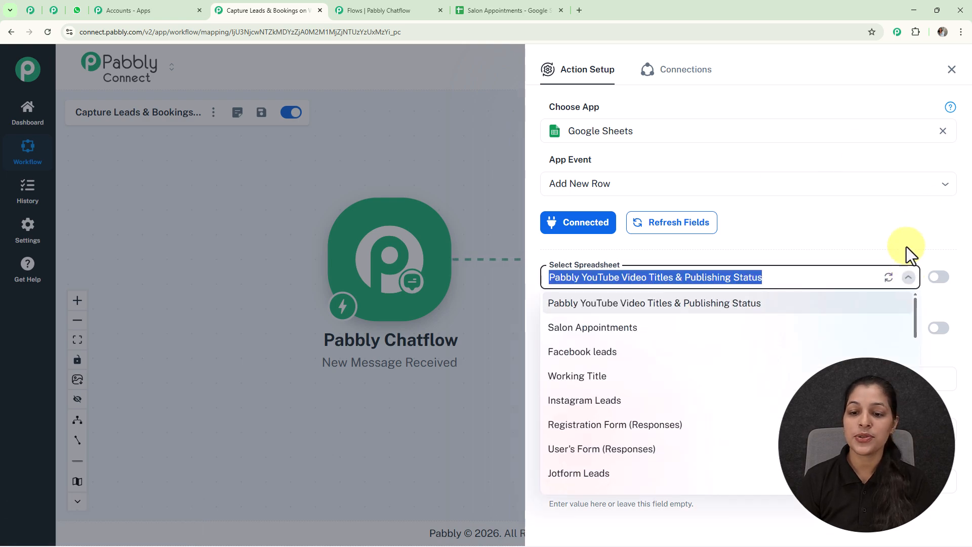
{"action": "left_click", "coordinate": [659, 330]}
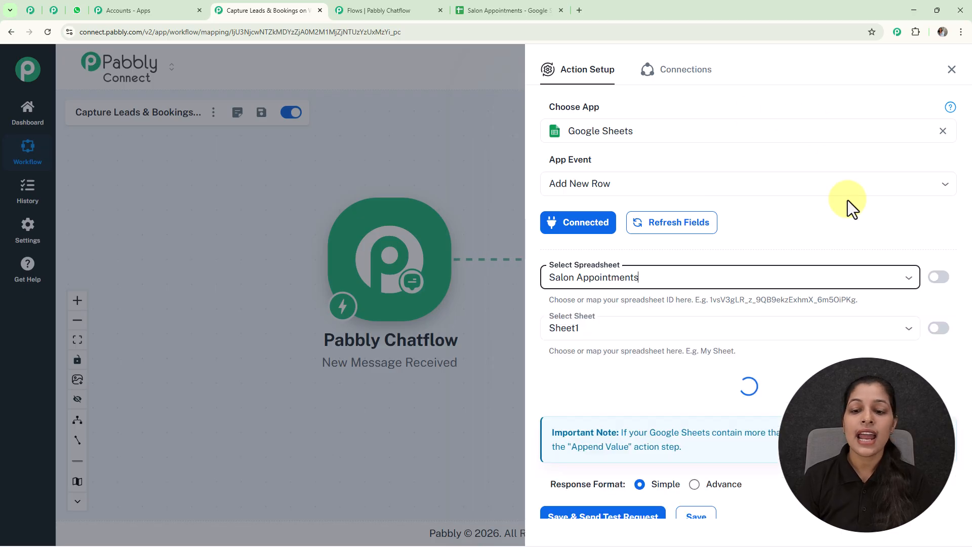
{"action": "scroll", "coordinate": [848, 200], "scroll_direction": "down", "scroll_amount": 5}
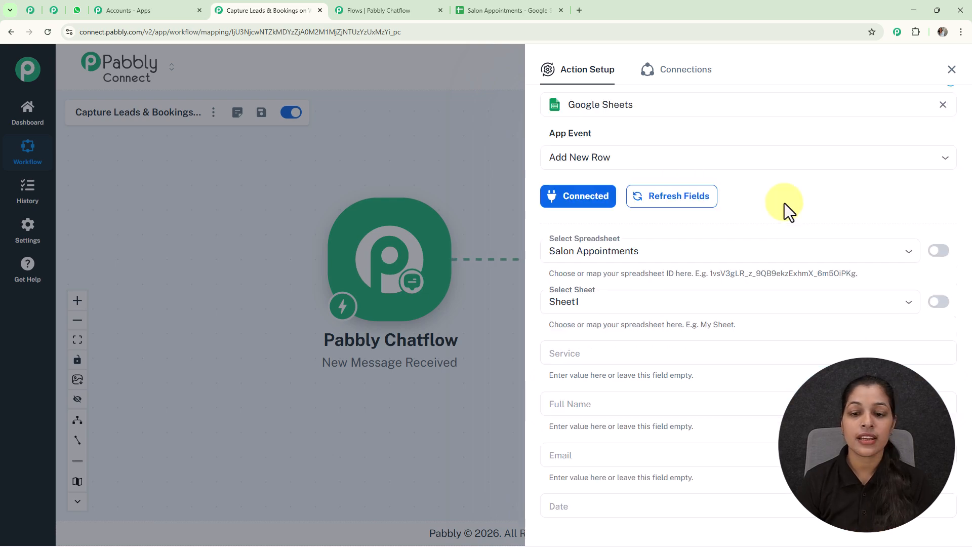
{"action": "scroll", "coordinate": [785, 203], "scroll_direction": "down", "scroll_amount": 5}
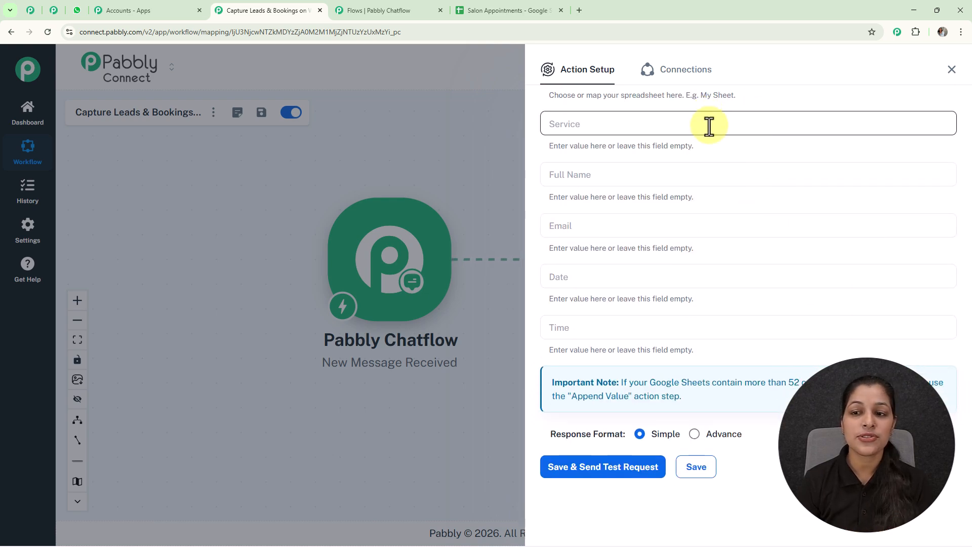
- Map the Chatflow trigger's Service, Full_Name and Email values into the matching sheet columns
{"action": "left_click", "coordinate": [709, 127]}
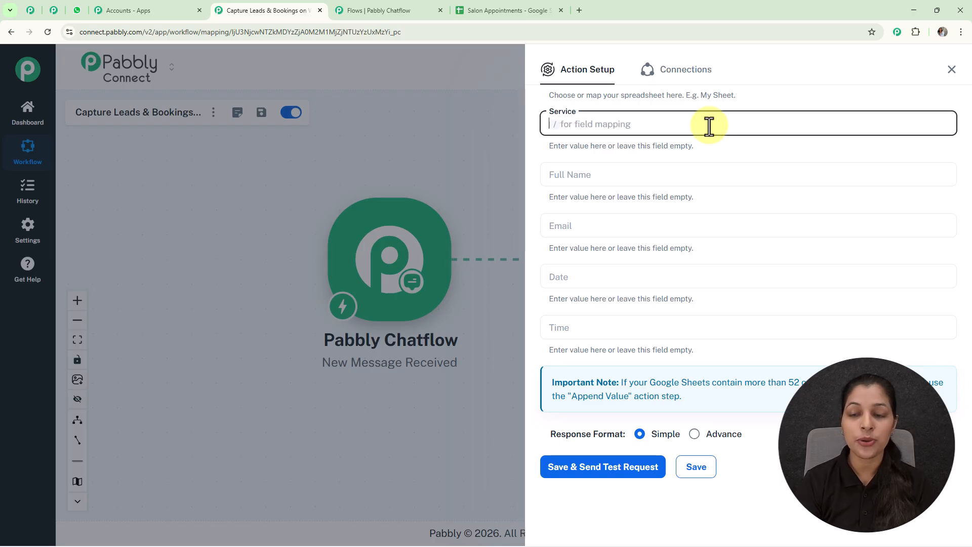
{"action": "type", "text": "/"}
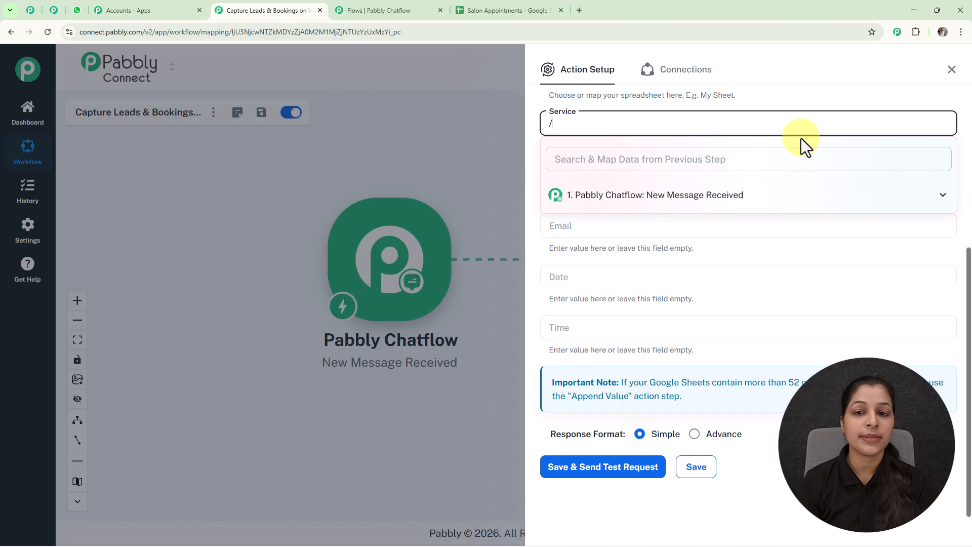
{"action": "left_click", "coordinate": [713, 198]}
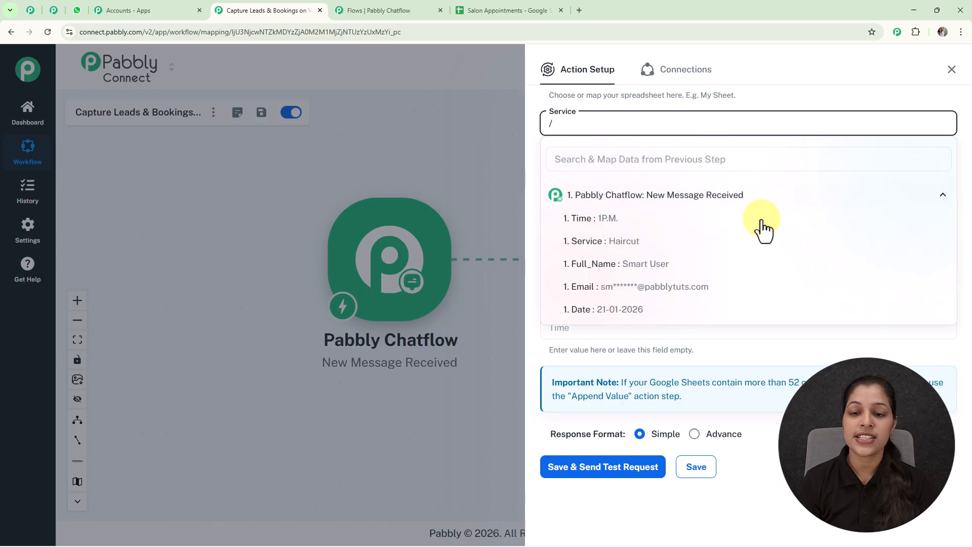
{"action": "left_click", "coordinate": [629, 250]}
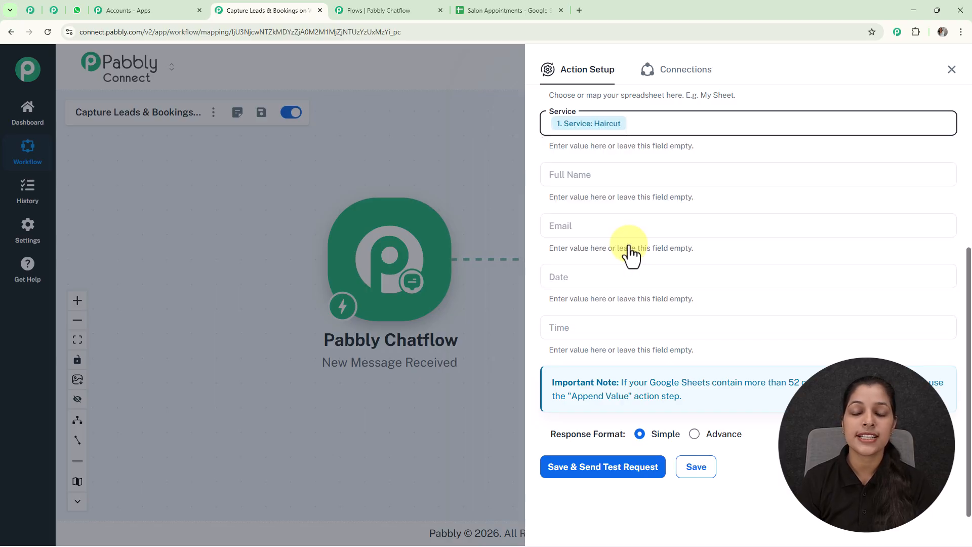
{"action": "left_click", "coordinate": [642, 172]}
{"action": "type", "text": "/"}
{"action": "left_click", "coordinate": [678, 250]}
{"action": "left_click", "coordinate": [618, 316]}
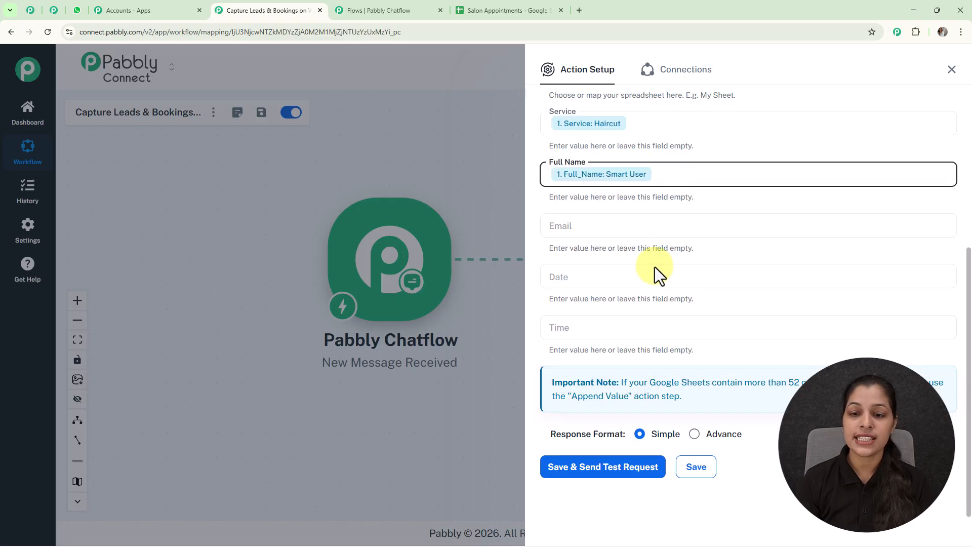
{"action": "left_click", "coordinate": [647, 228]}
{"action": "type", "text": "/"}
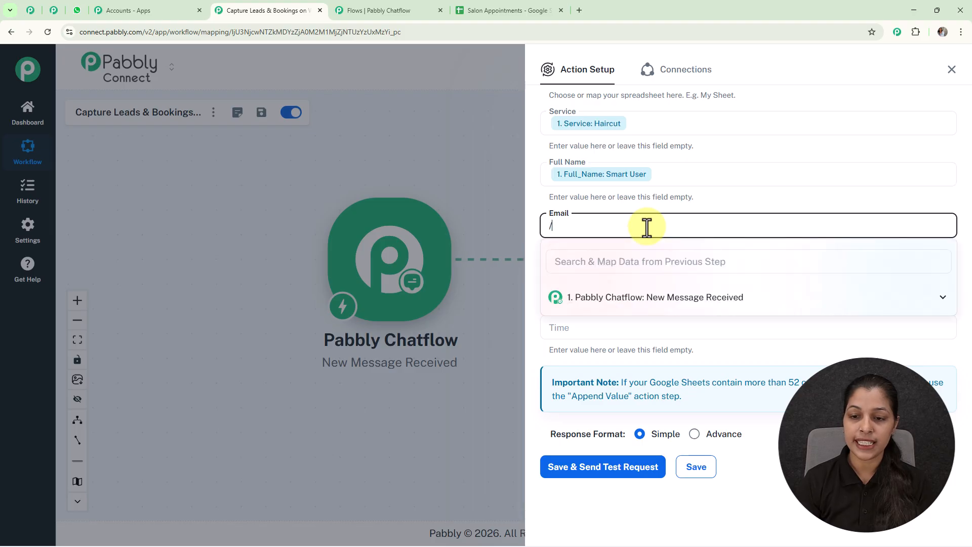
{"action": "left_click", "coordinate": [652, 305]}
{"action": "left_click", "coordinate": [658, 284]}
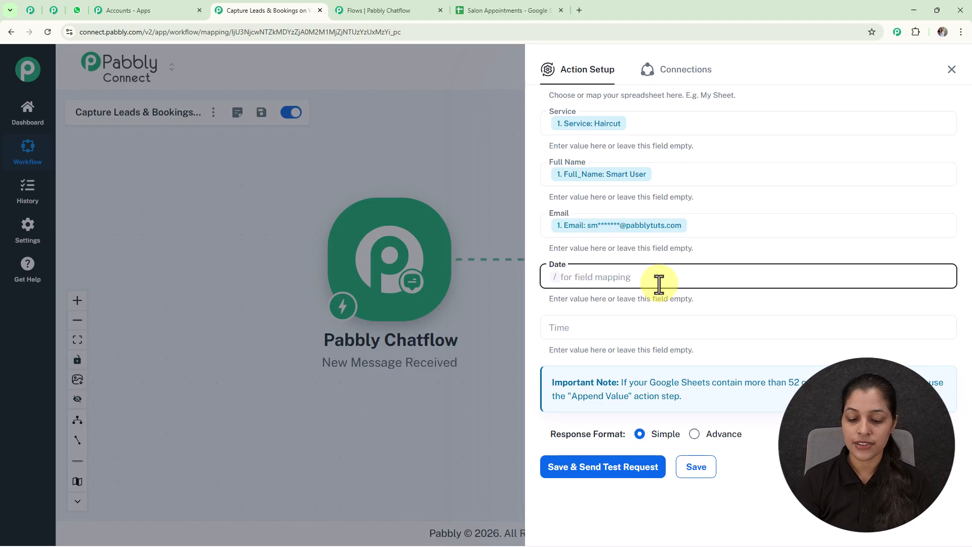
- Map Date and Time from the trigger, then save and send a test row
{"action": "type", "text": "/"}
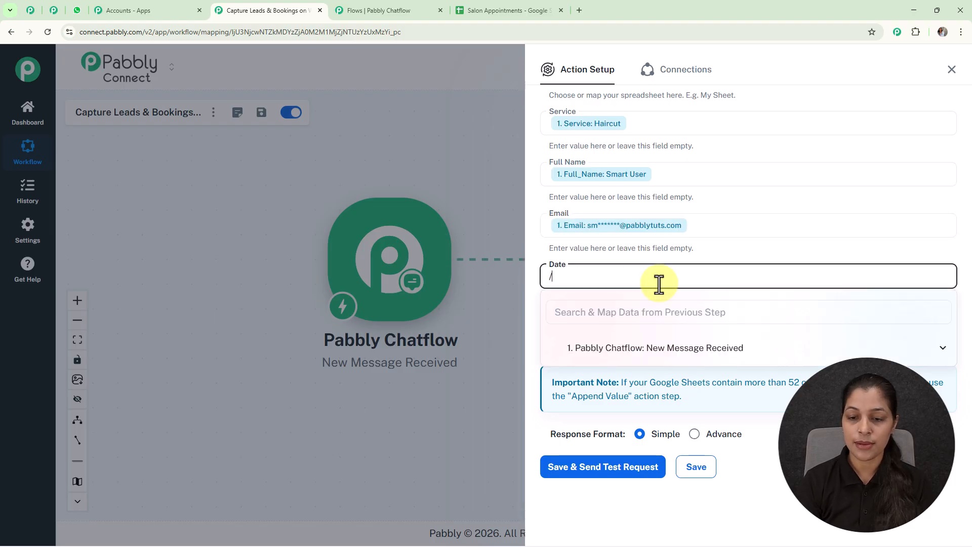
{"action": "left_click", "coordinate": [663, 353]}
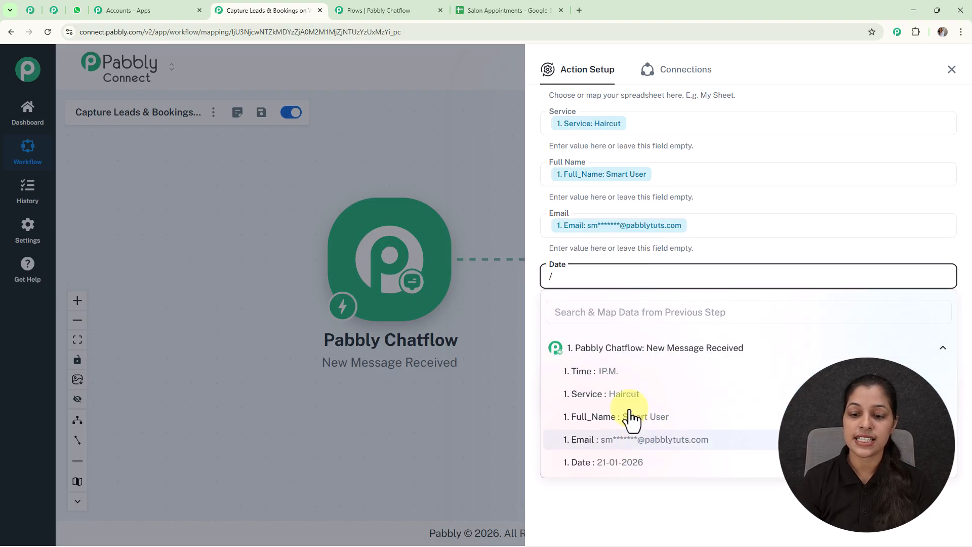
{"action": "left_click", "coordinate": [619, 462]}
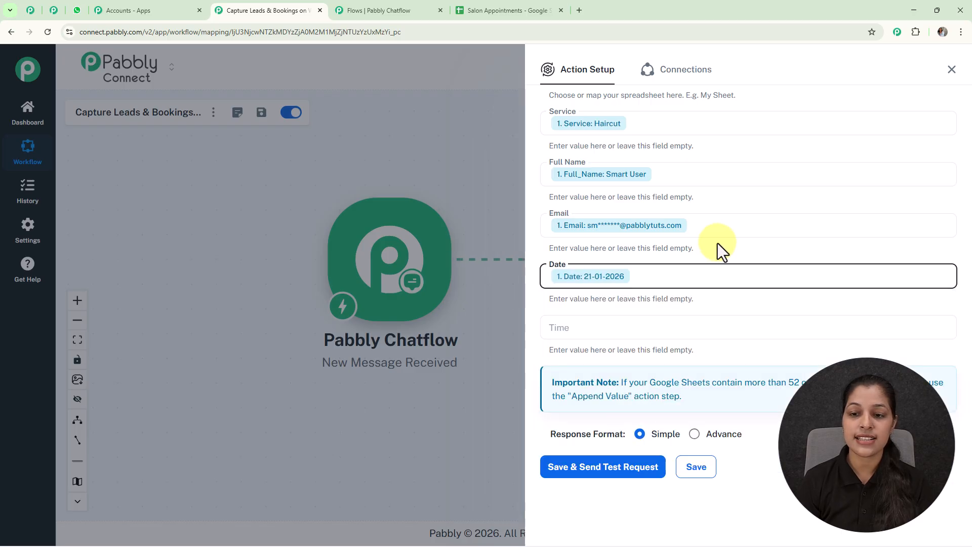
{"action": "left_click", "coordinate": [682, 324]}
{"action": "type", "text": "/"}
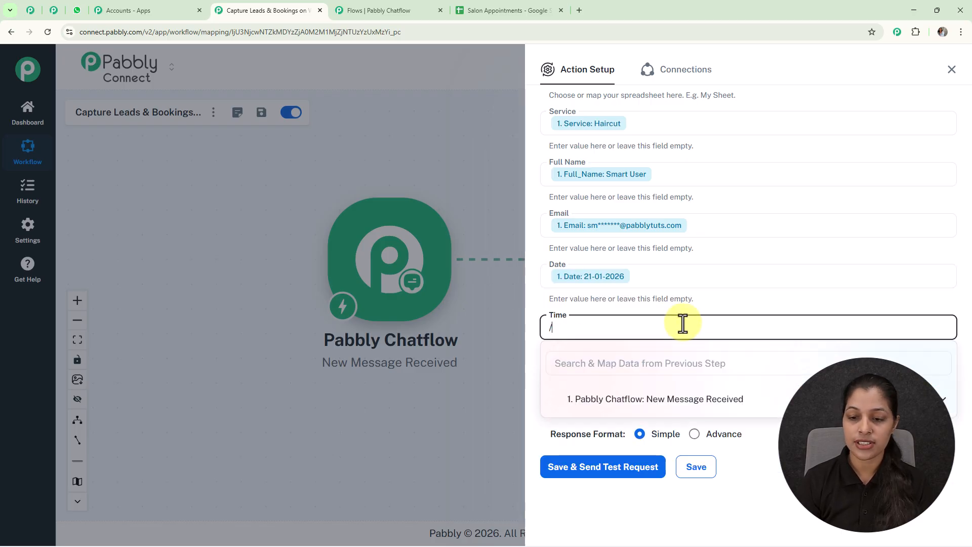
{"action": "left_click", "coordinate": [681, 400]}
{"action": "left_click", "coordinate": [658, 422]}
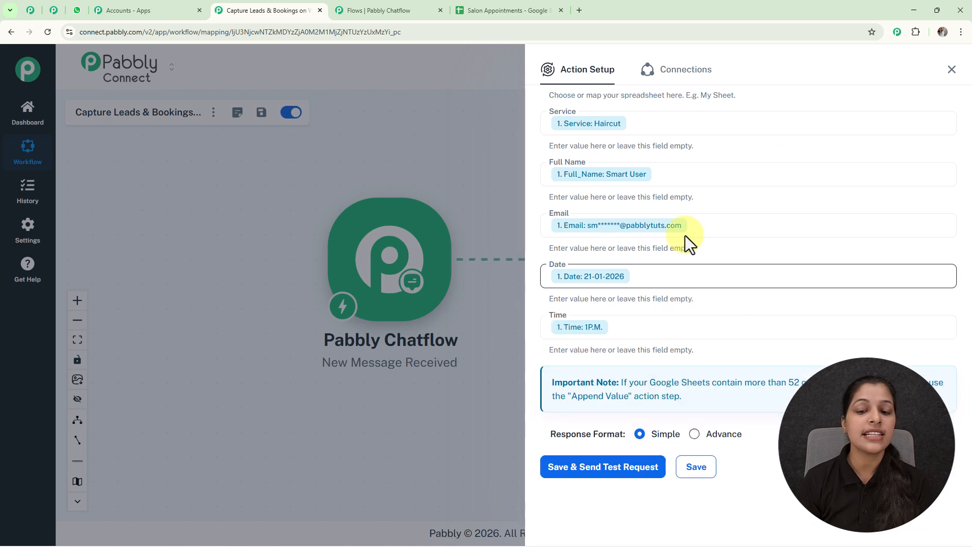
{"action": "left_click", "coordinate": [585, 471]}
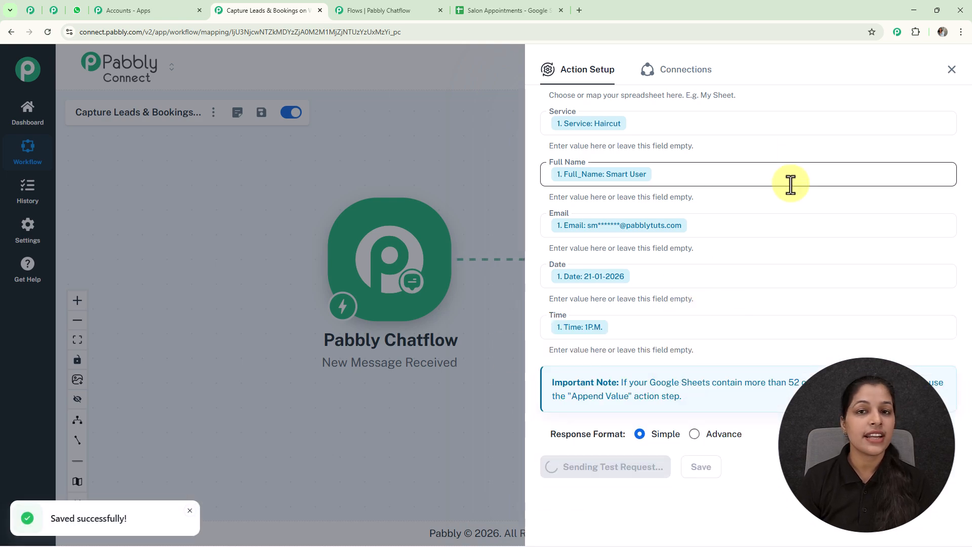
{"action": "scroll", "coordinate": [790, 183], "scroll_direction": "down", "scroll_amount": 7}
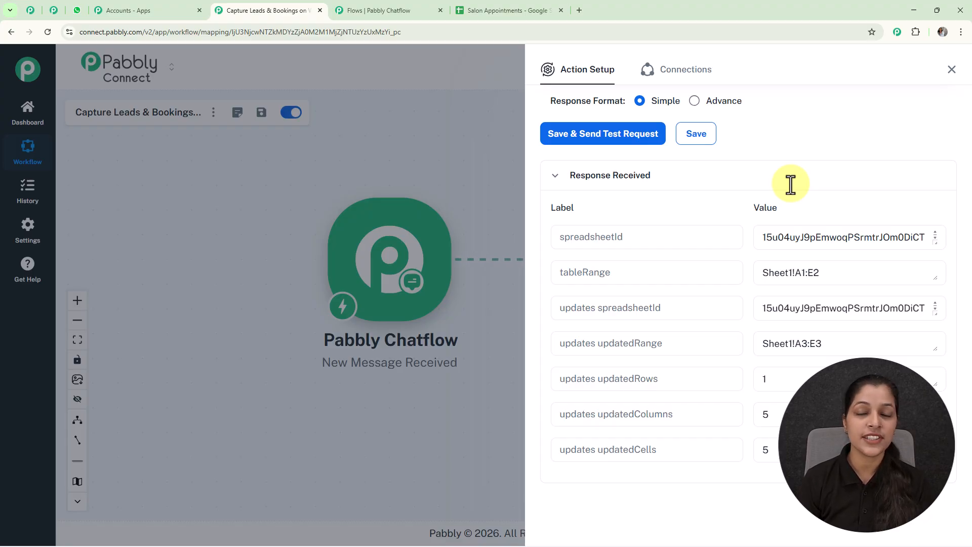
- Check the Haircut test row in Salon Appointments, then save the Chatflow API Request step
{"action": "left_click", "coordinate": [537, 11]}
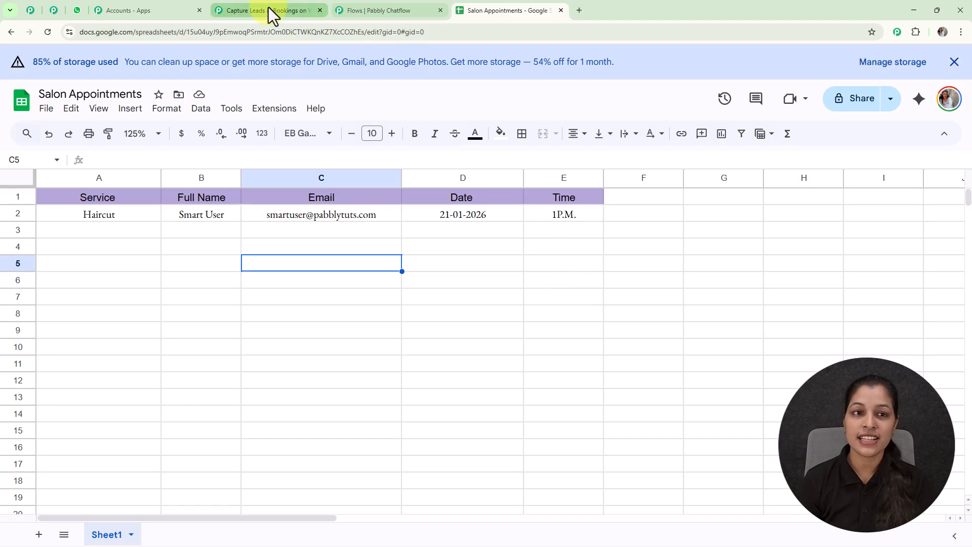
{"action": "left_click", "coordinate": [369, 10]}
{"action": "left_click", "coordinate": [636, 446]}
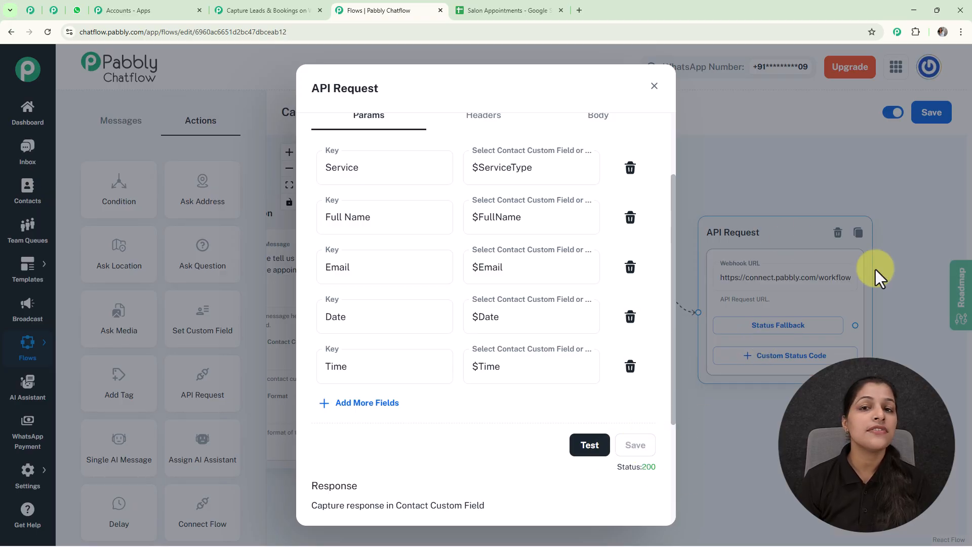
- Add a Text Button after the API Request fallback confirming $FullName's $ServiceType appointment at $Date, $Time
{"action": "left_click", "coordinate": [653, 98]}
{"action": "scroll", "coordinate": [729, 173], "scroll_direction": "down", "scroll_amount": 3}
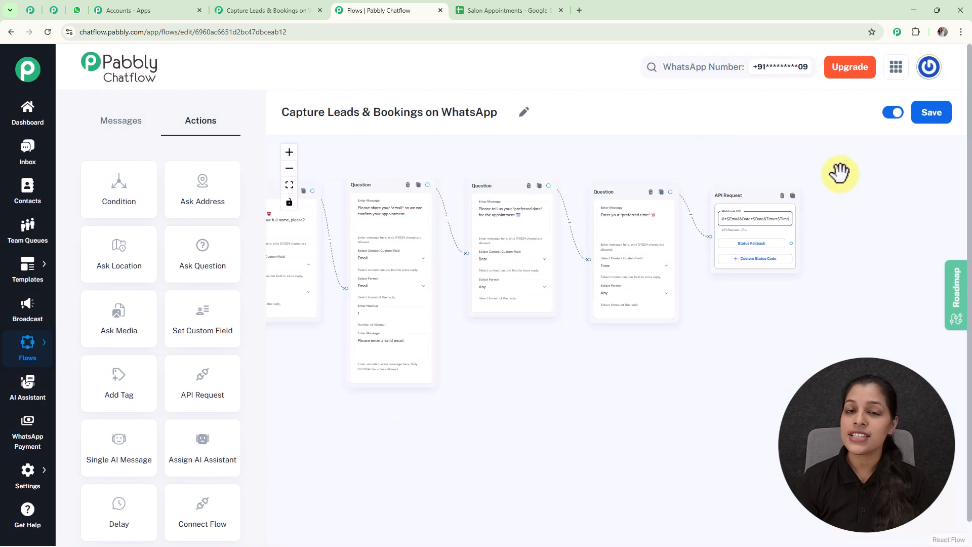
{"action": "scroll", "coordinate": [810, 213], "scroll_direction": "up", "scroll_amount": 5}
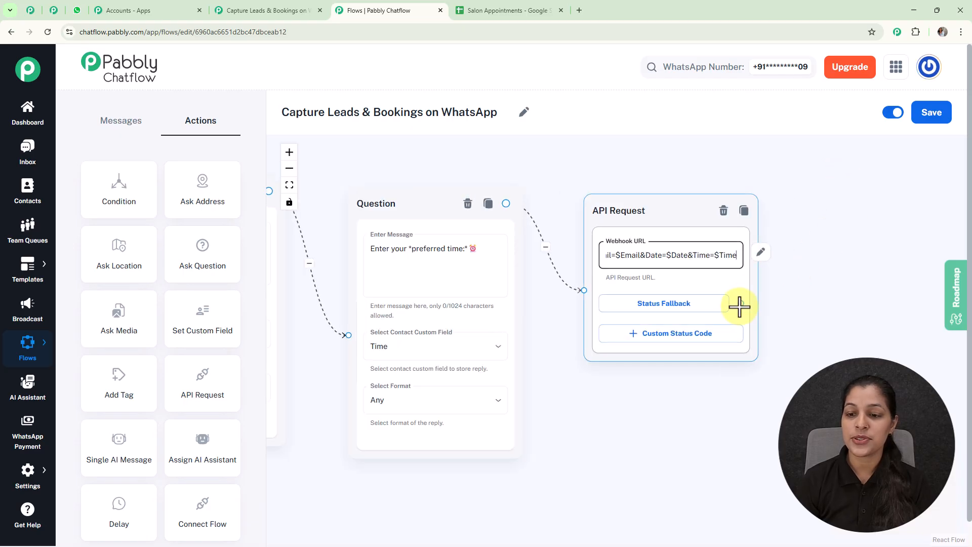
{"action": "left_click_drag", "start_coordinate": [771, 291], "coordinate": [831, 198]}
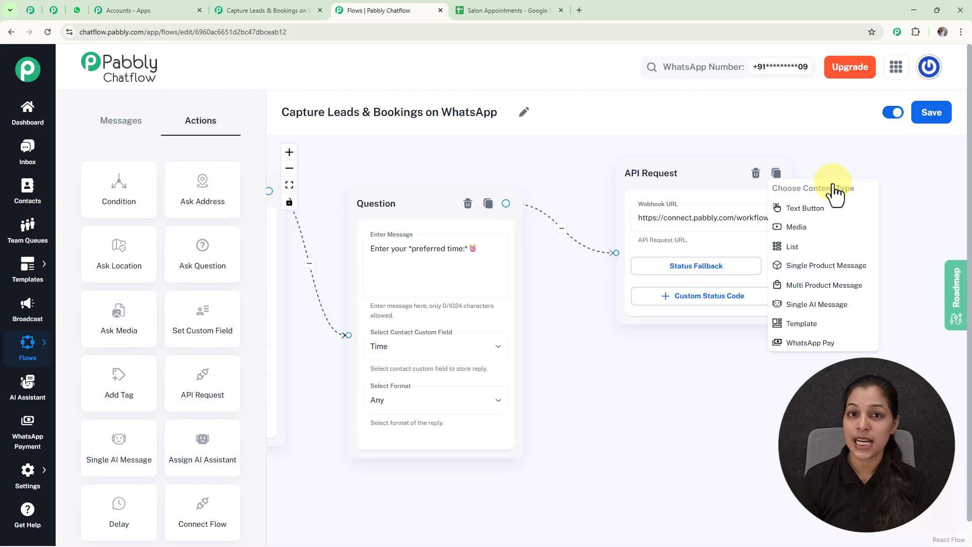
{"action": "left_click", "coordinate": [810, 208]}
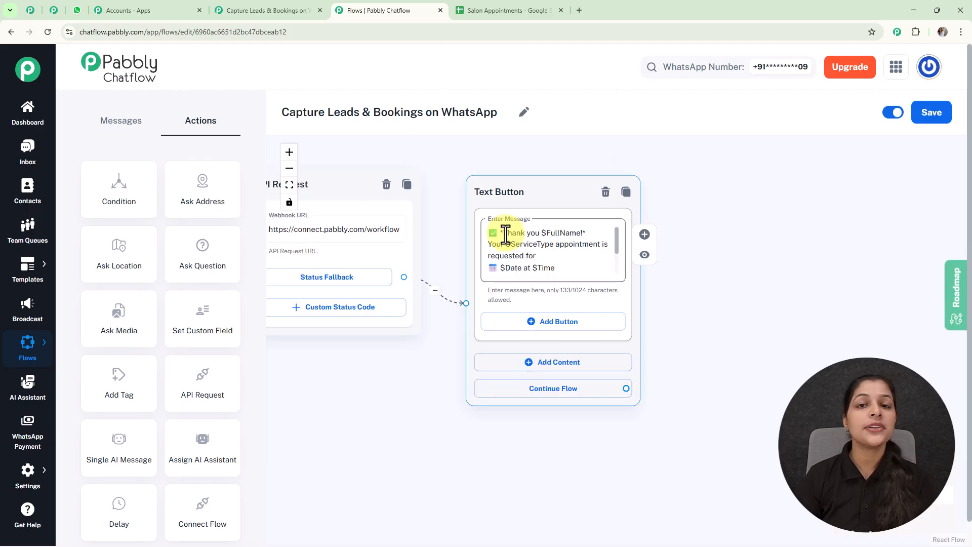
{"action": "scroll", "coordinate": [547, 250], "scroll_direction": "up", "scroll_amount": 2}
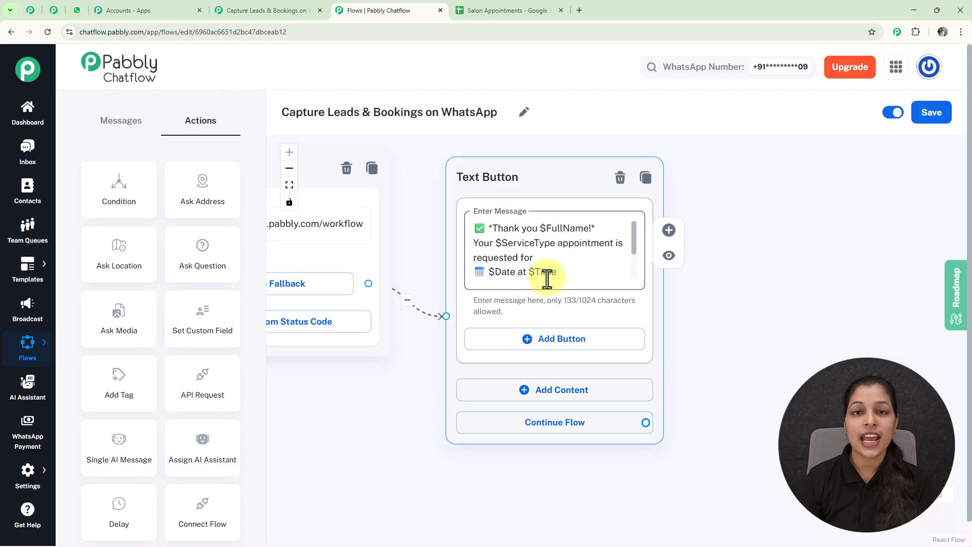
{"action": "scroll", "coordinate": [547, 279], "scroll_direction": "down", "scroll_amount": 6}
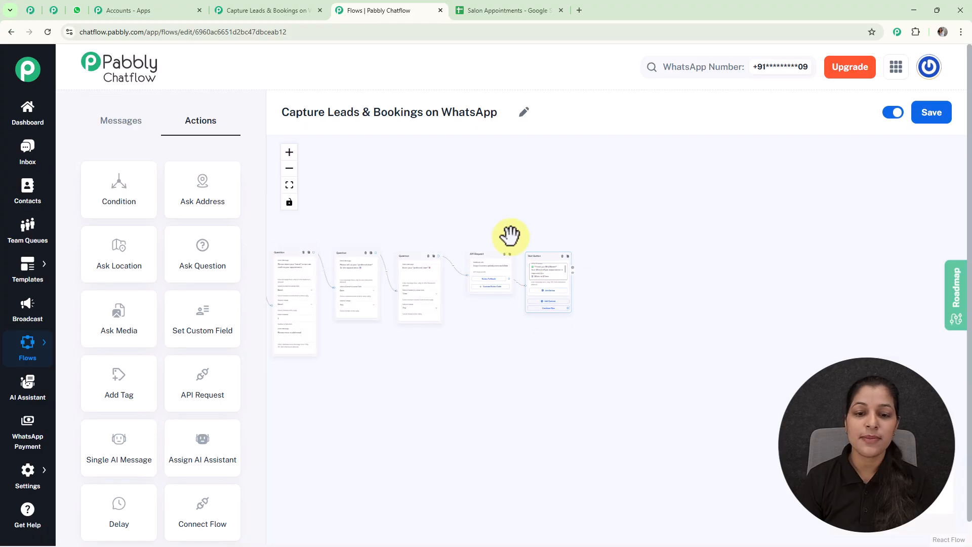
- Review the whole flow back to its Trigger, save it, and go to the flows list
{"action": "left_click_drag", "start_coordinate": [484, 212], "coordinate": [748, 206]}
{"action": "left_click_drag", "start_coordinate": [708, 238], "coordinate": [748, 257]}
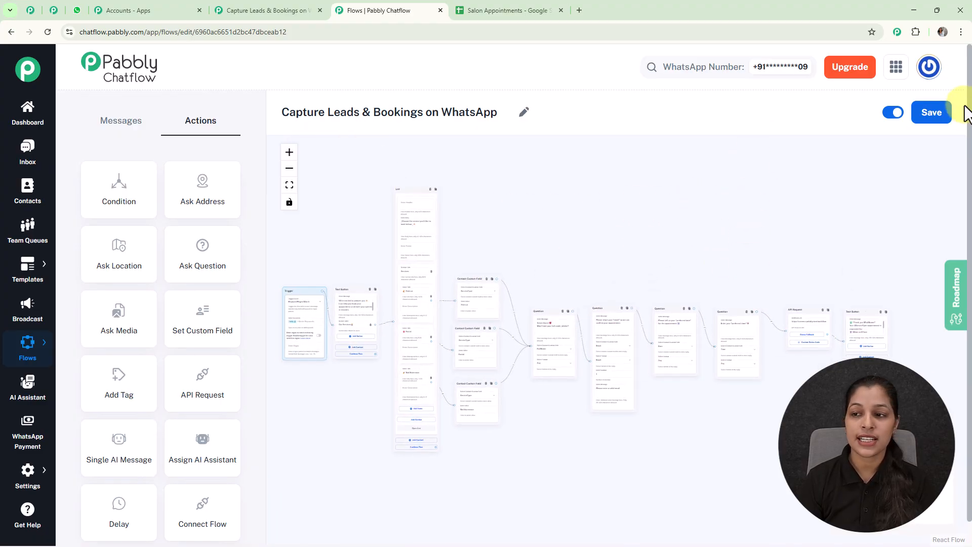
{"action": "left_click", "coordinate": [930, 113]}
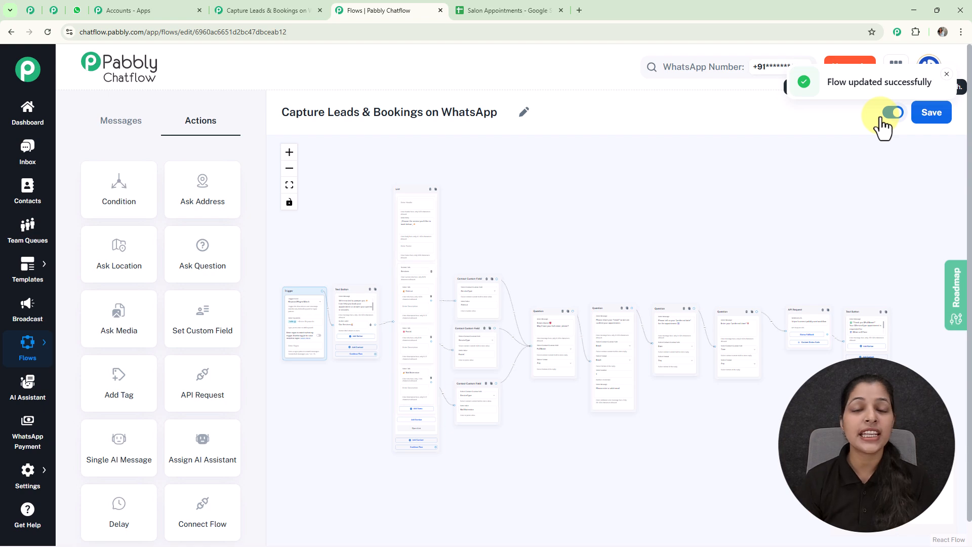
{"action": "mouse_move", "coordinate": [27, 367]}
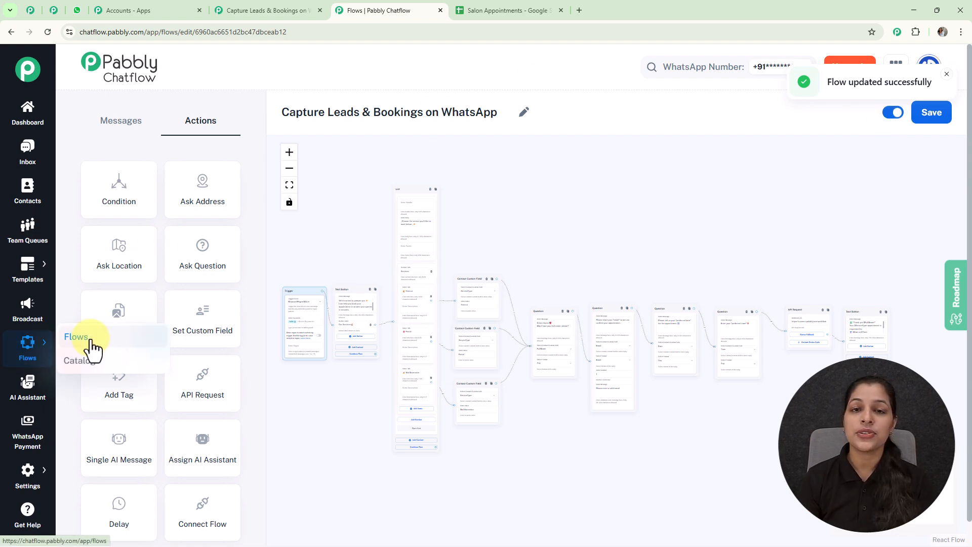
{"action": "left_click", "coordinate": [81, 337]}
- Generate a share link for Capture Leads & Bookings on WhatsApp, then return to the list top
{"action": "scroll", "coordinate": [516, 286], "scroll_direction": "down", "scroll_amount": 5}
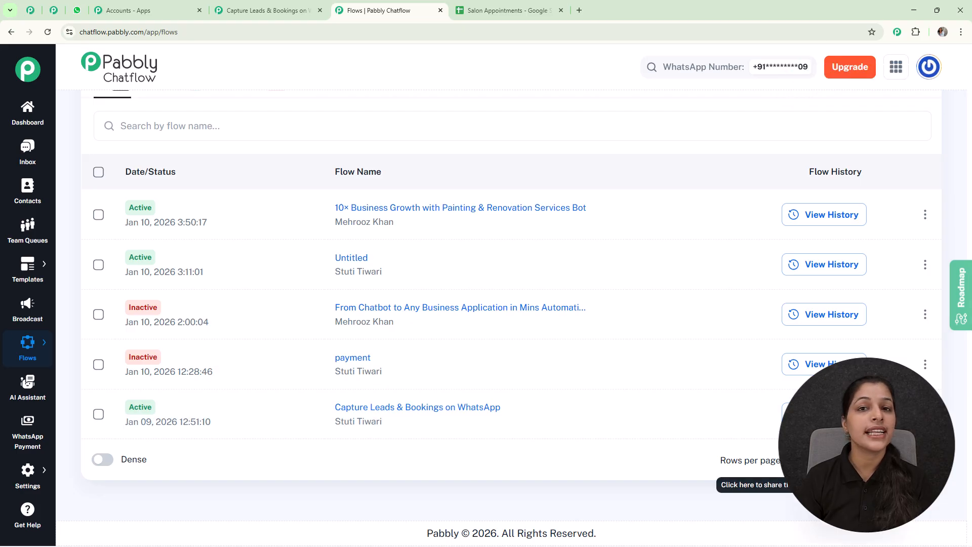
{"action": "left_click", "coordinate": [857, 460]}
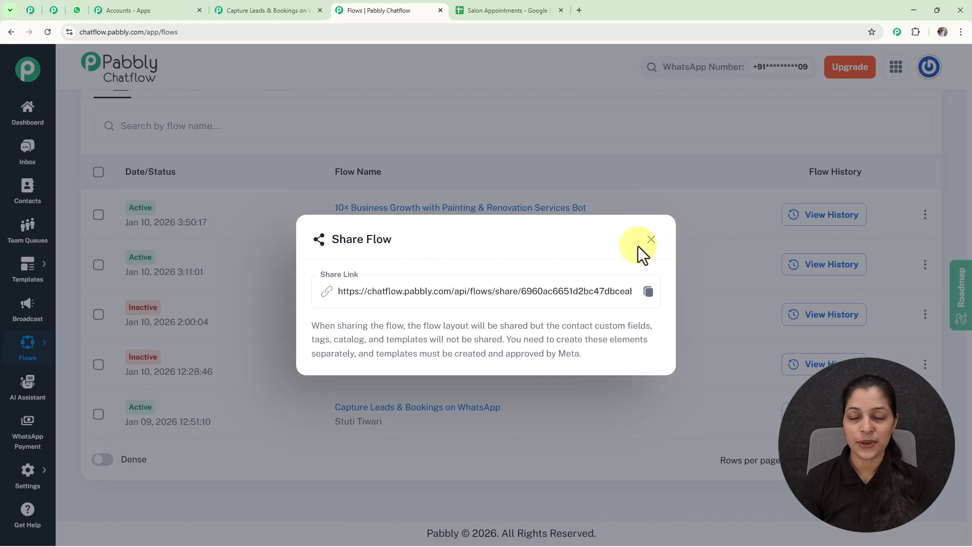
{"action": "left_click", "coordinate": [651, 239]}
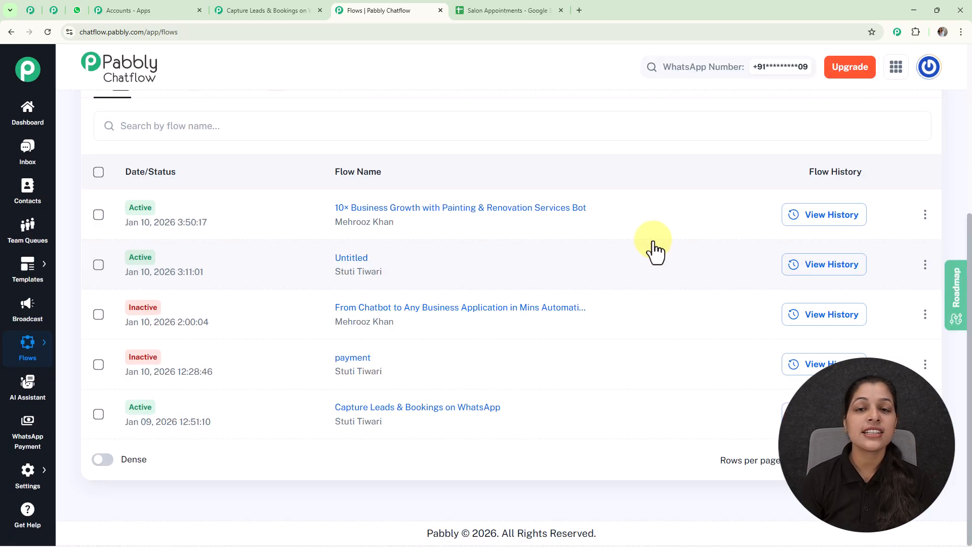
{"action": "scroll", "coordinate": [653, 241], "scroll_direction": "up", "scroll_amount": 5}
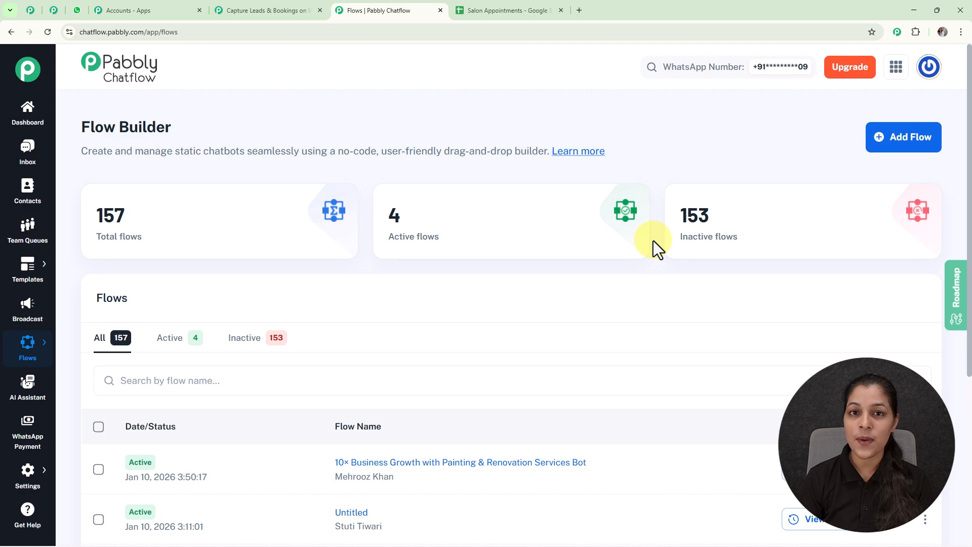